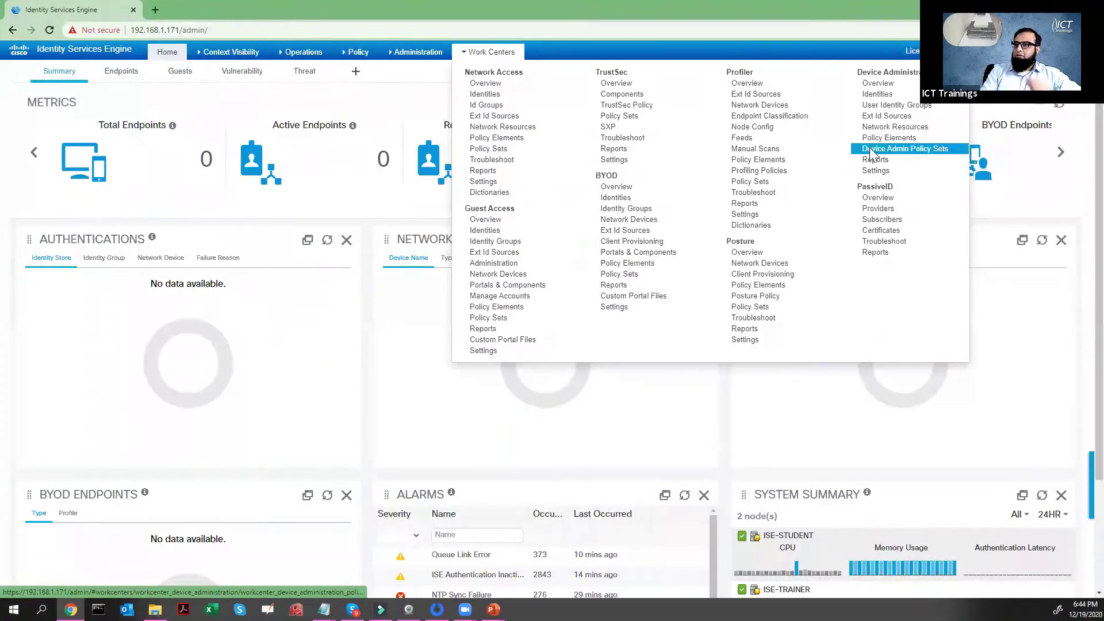
Open the device admin policy sets, delete PolSet2 and PolSet1, and save the changes.
left_click(874, 151)
left_click(1000, 198)
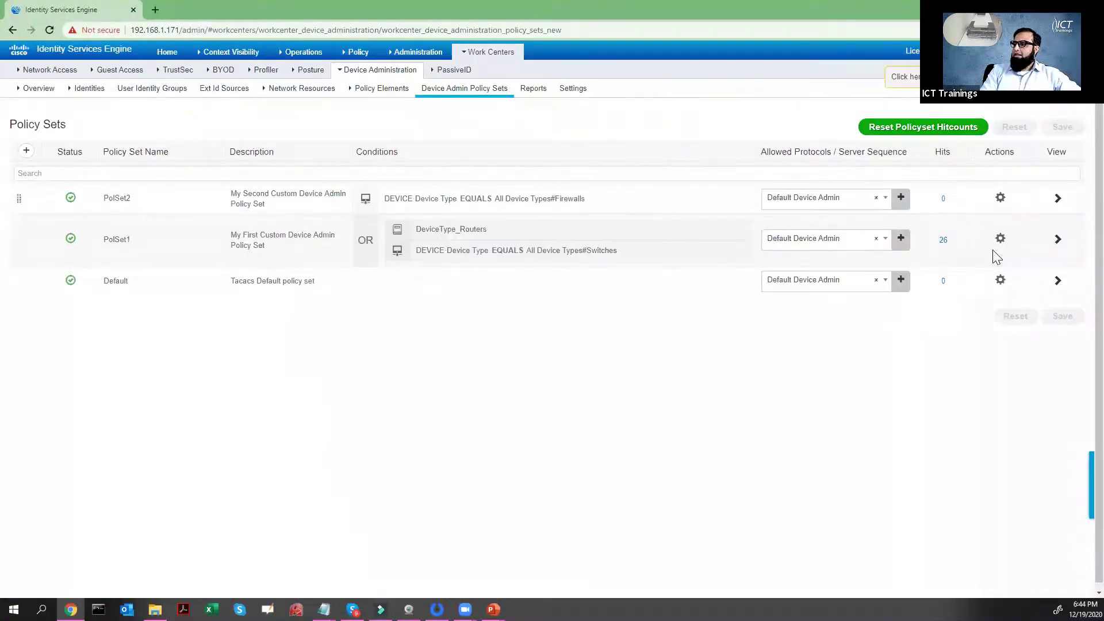
left_click(722, 123)
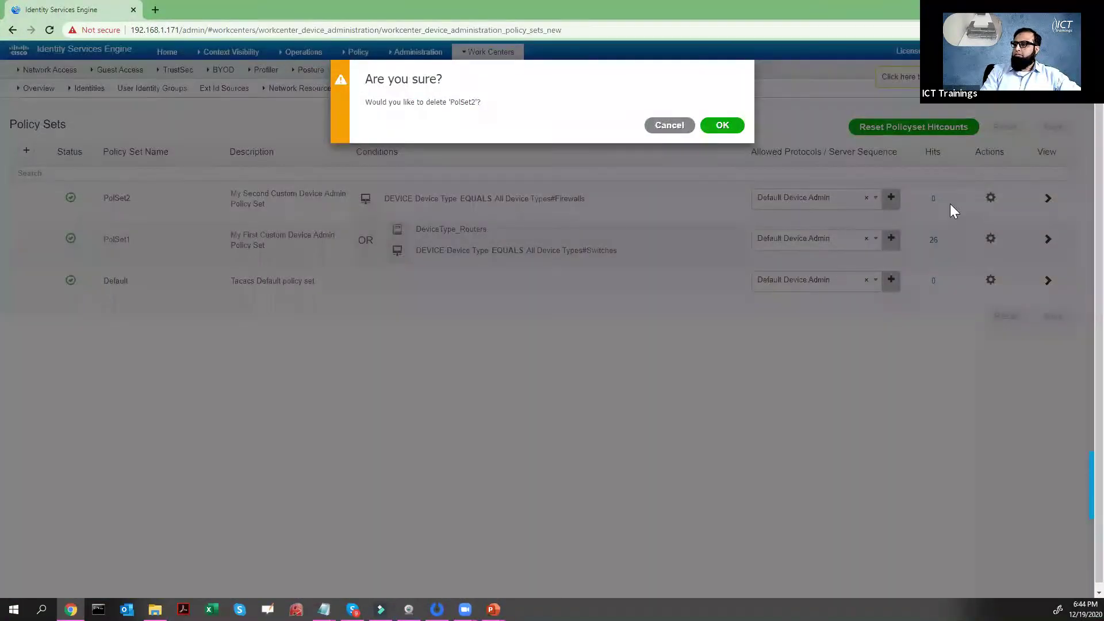
left_click(990, 208)
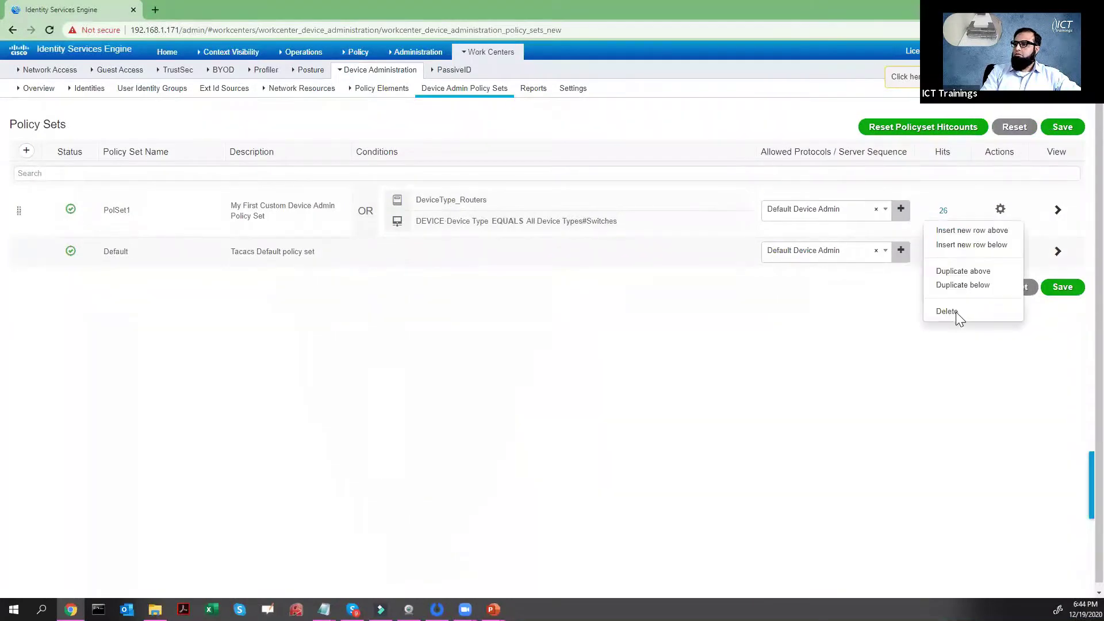
left_click(956, 312)
left_click(722, 125)
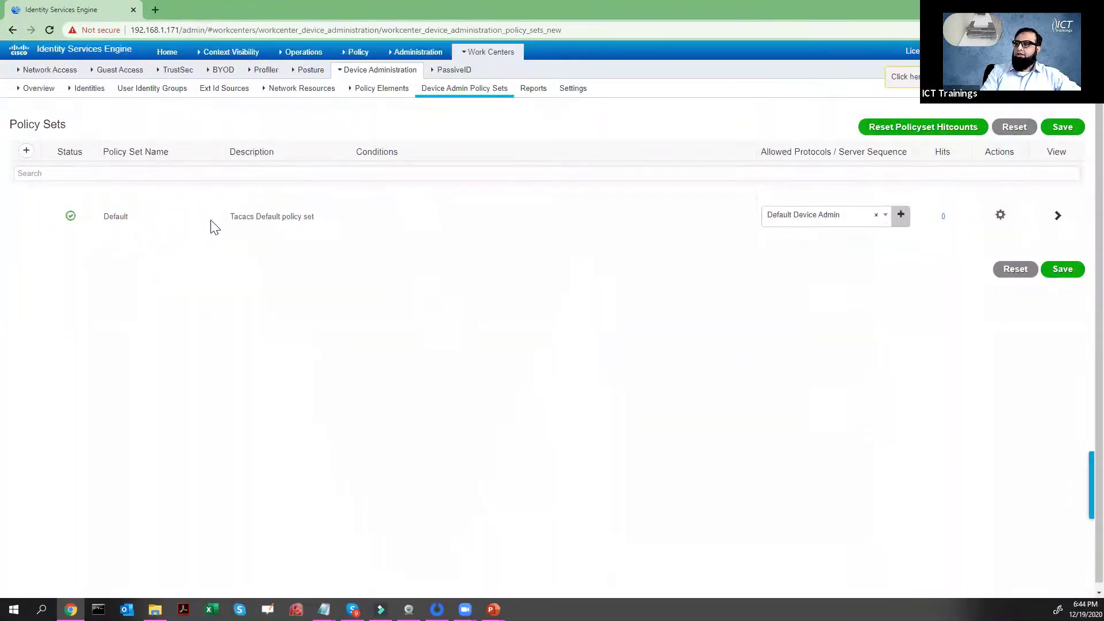
left_click(1060, 271)
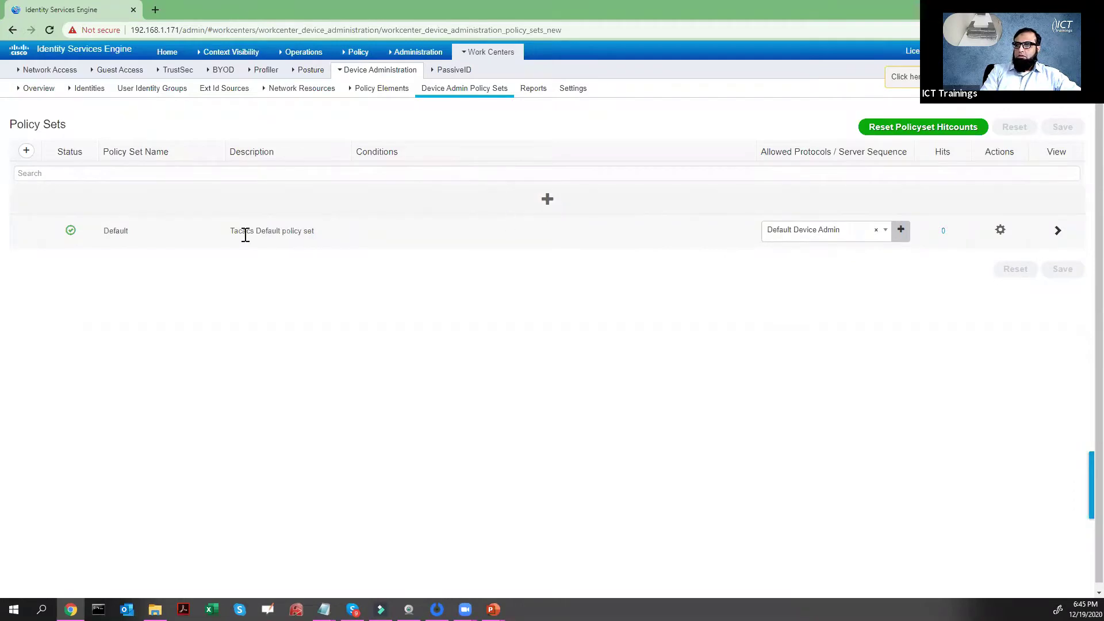
left_click(189, 200)
triple_click(105, 204)
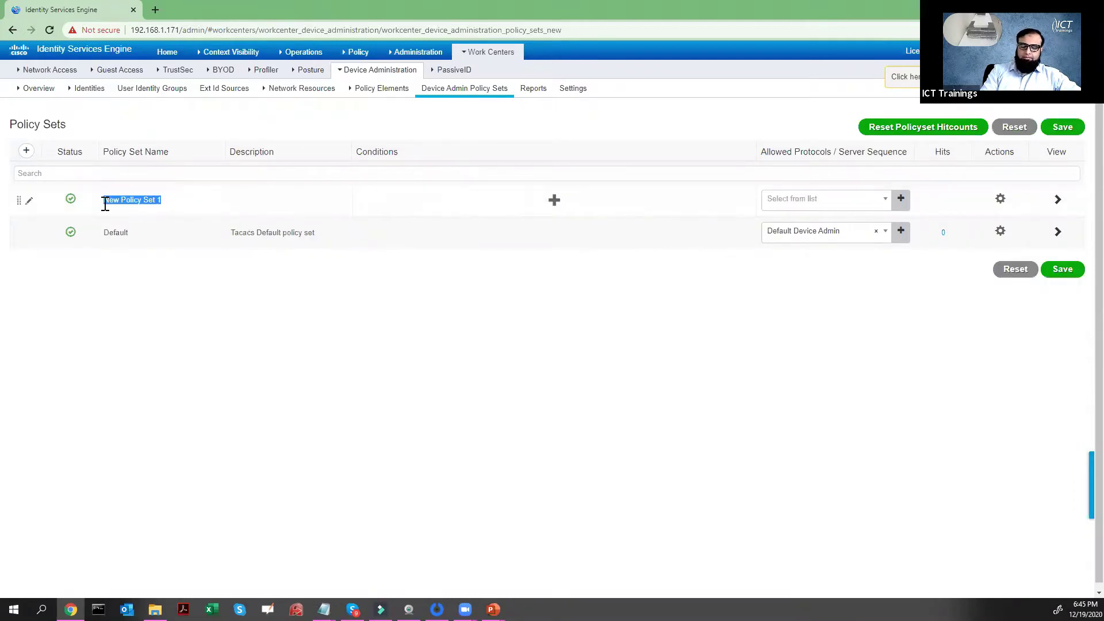
key("BackSpace")
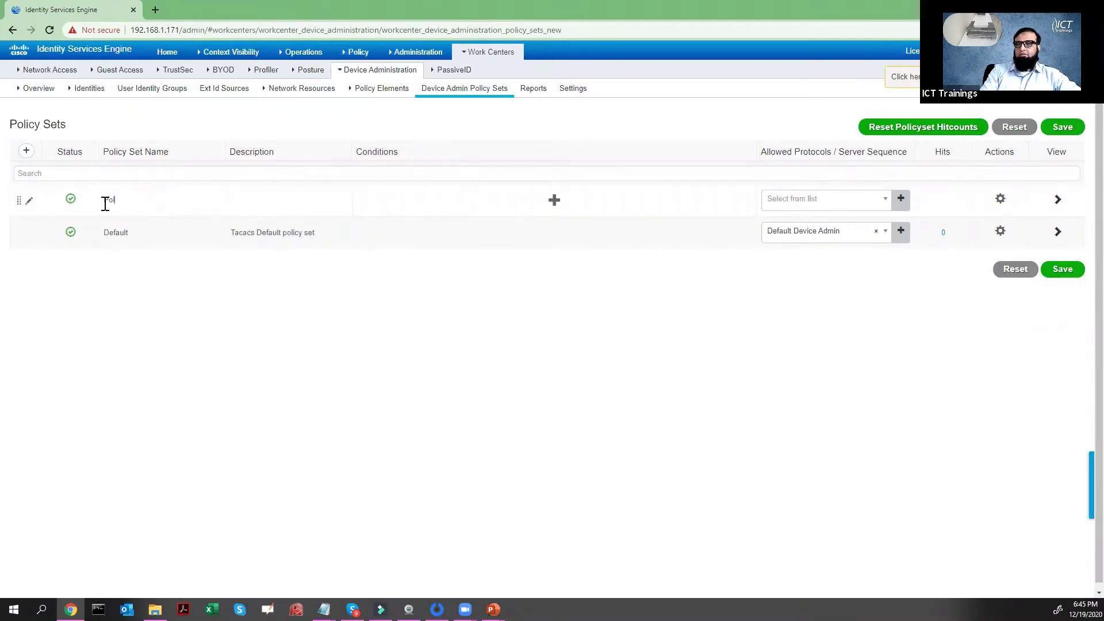
type("PolSet1")
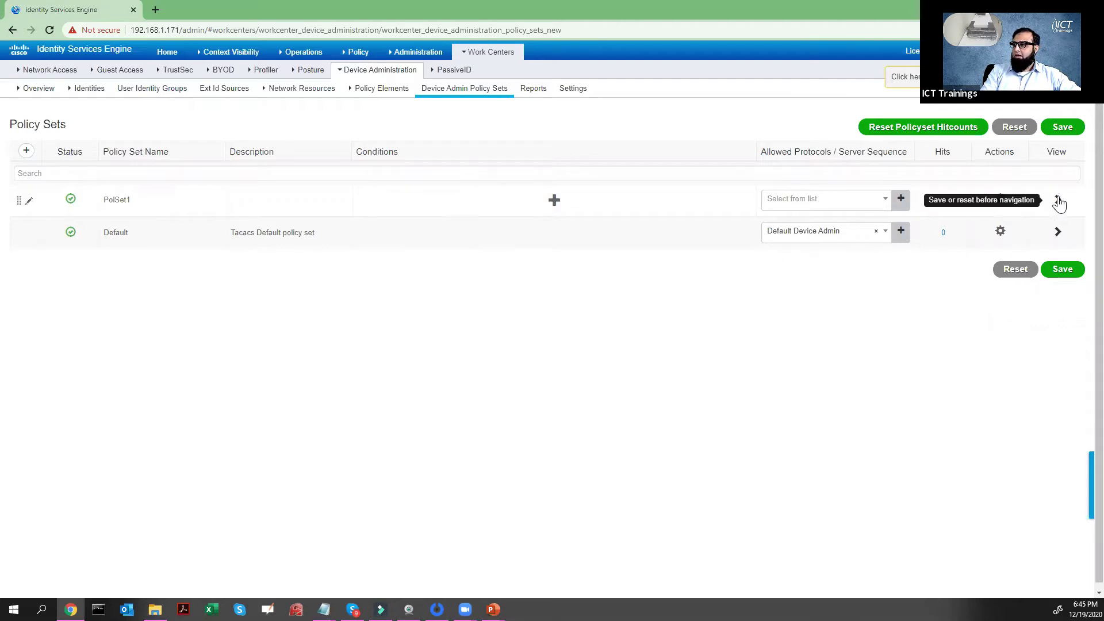
left_click(1001, 199)
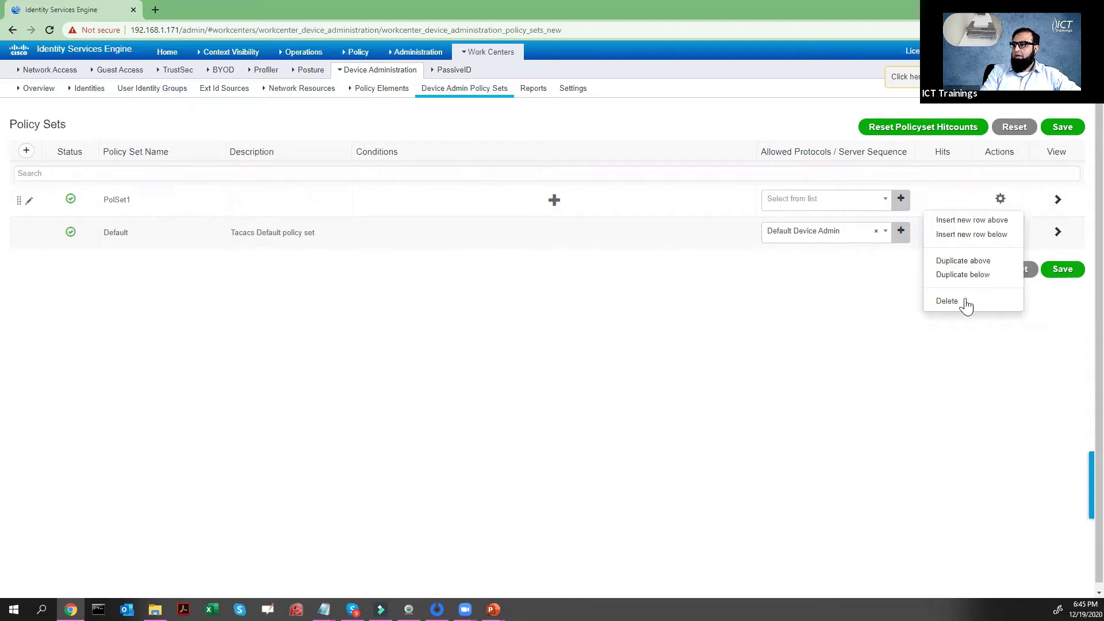
left_click(947, 301)
left_click(722, 109)
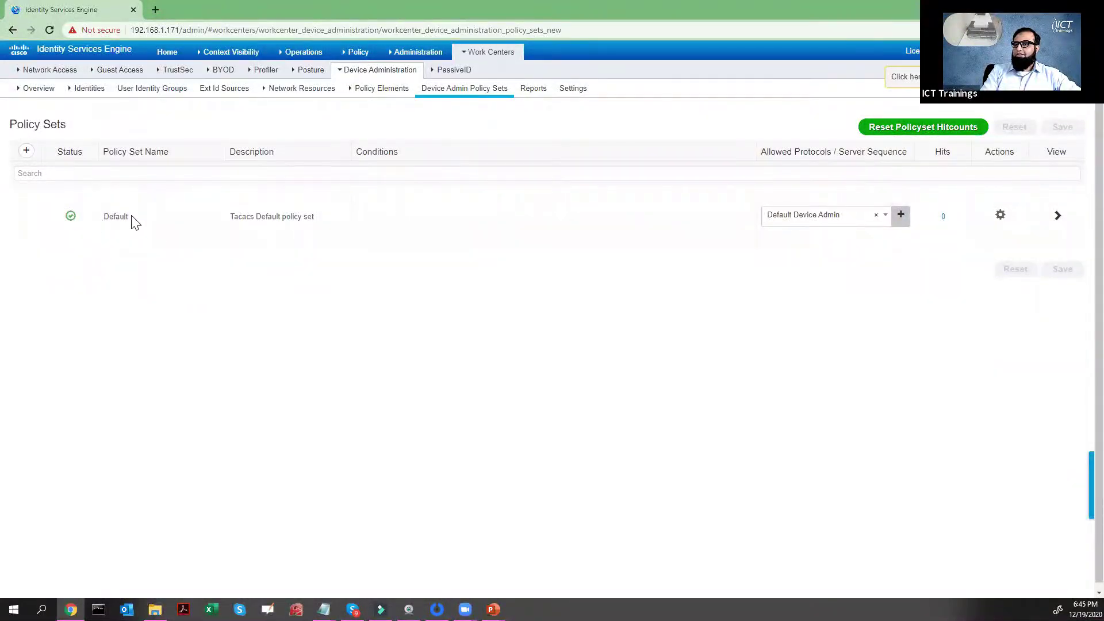
Open the Default policy set and examine the rule in its authentication policy.
left_click_drag(133, 216, 84, 216)
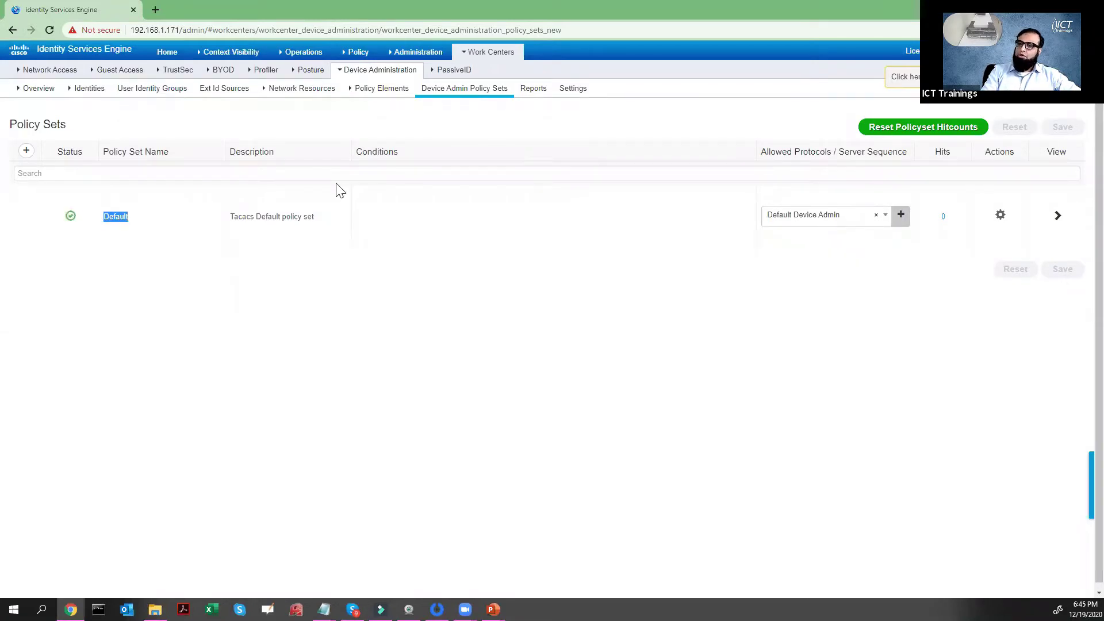
left_click(109, 213)
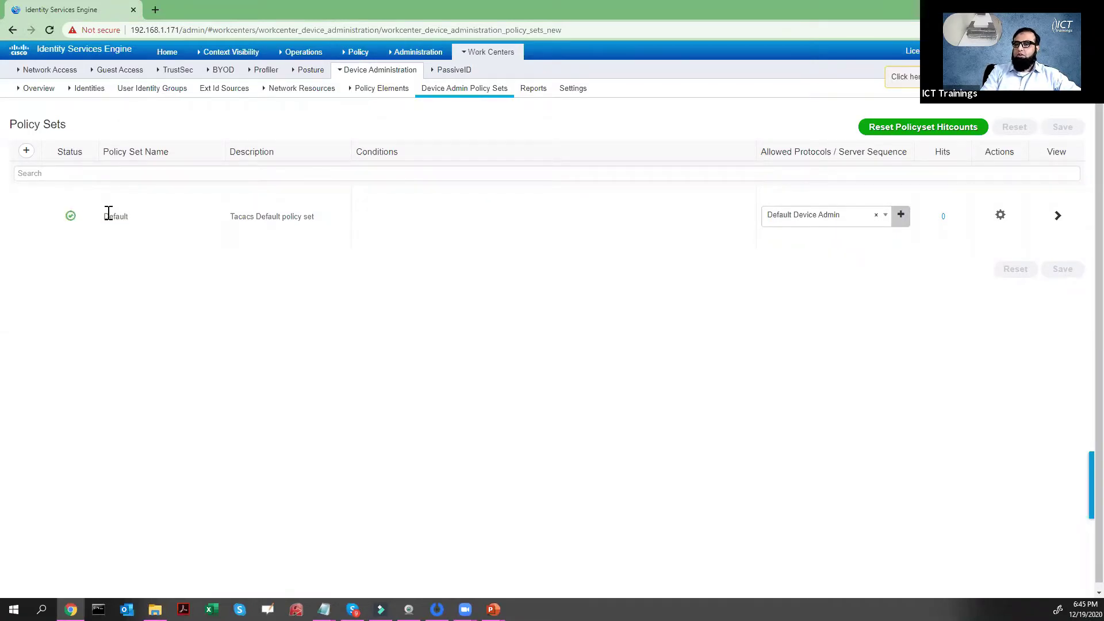
double_click(109, 216)
left_click(233, 228)
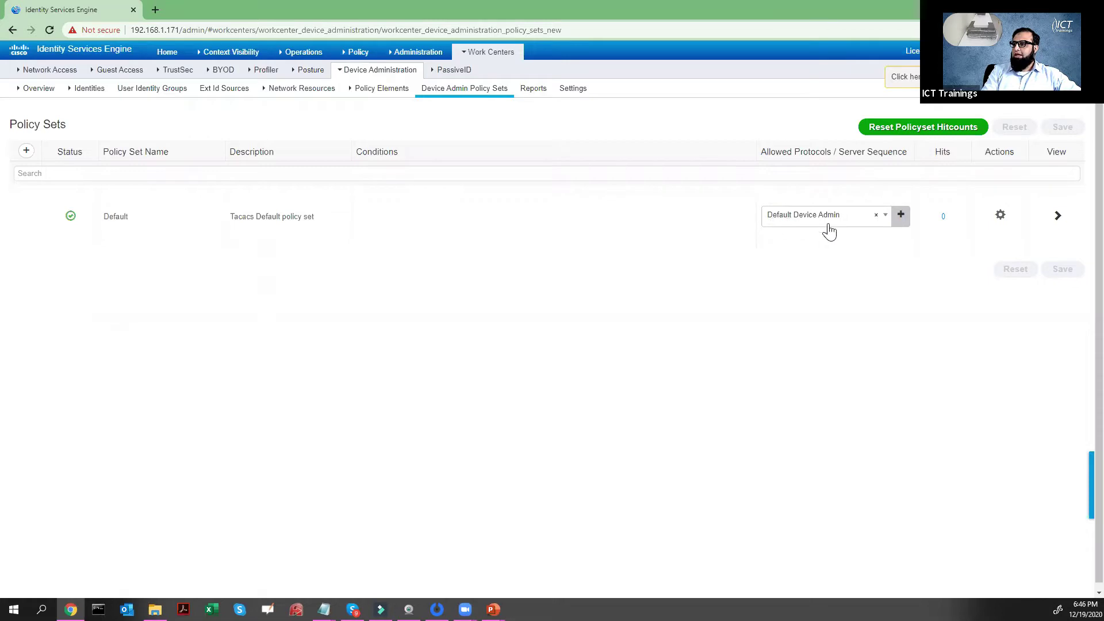
left_click(1058, 218)
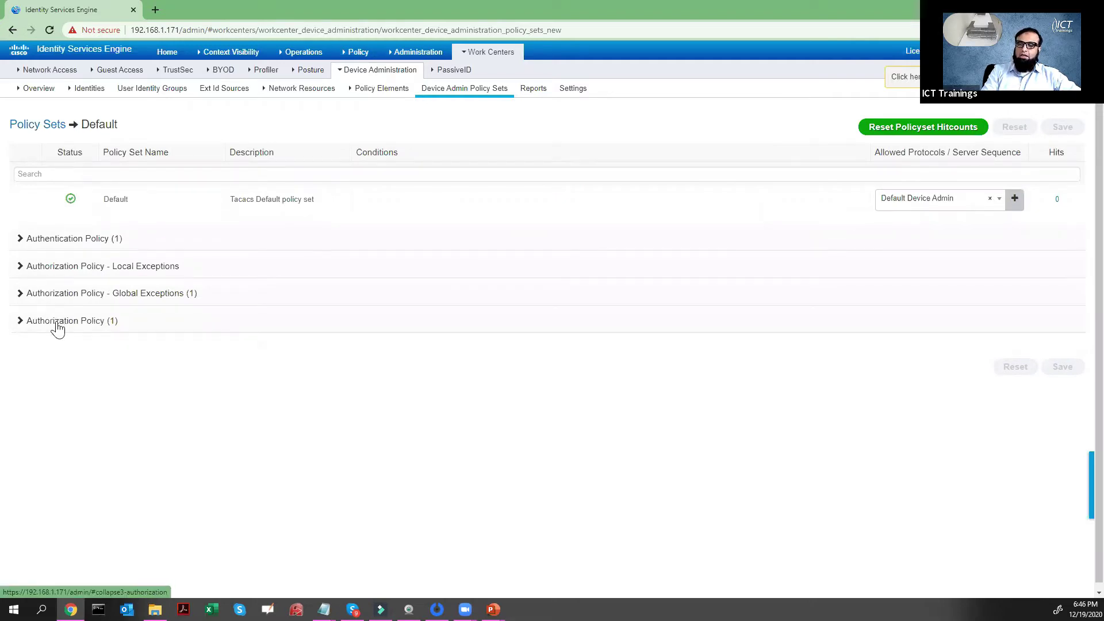
left_click(69, 246)
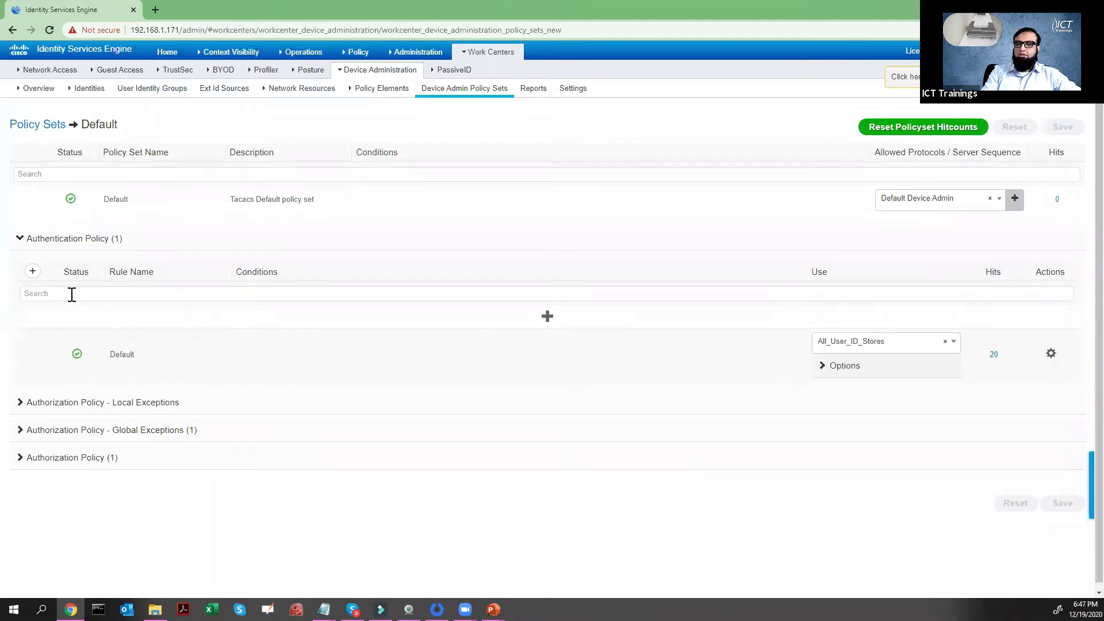
left_click(20, 240)
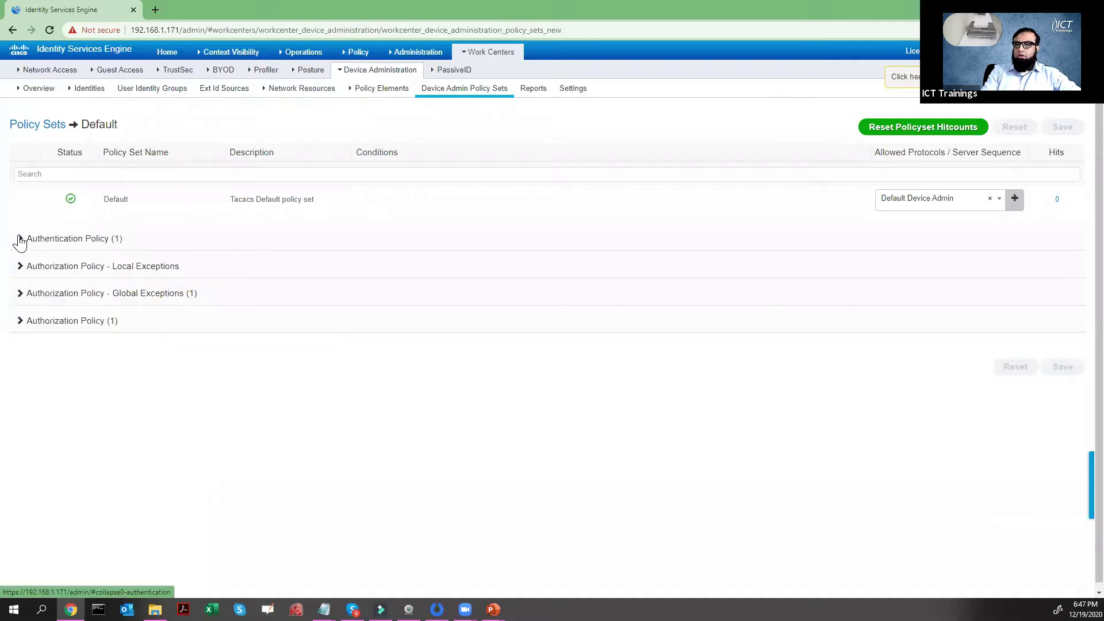
Examine the Command Sets and Shell Profiles results of the authorization policy and switch to the PowerPoint slide on TACACS command sets.
left_click(20, 322)
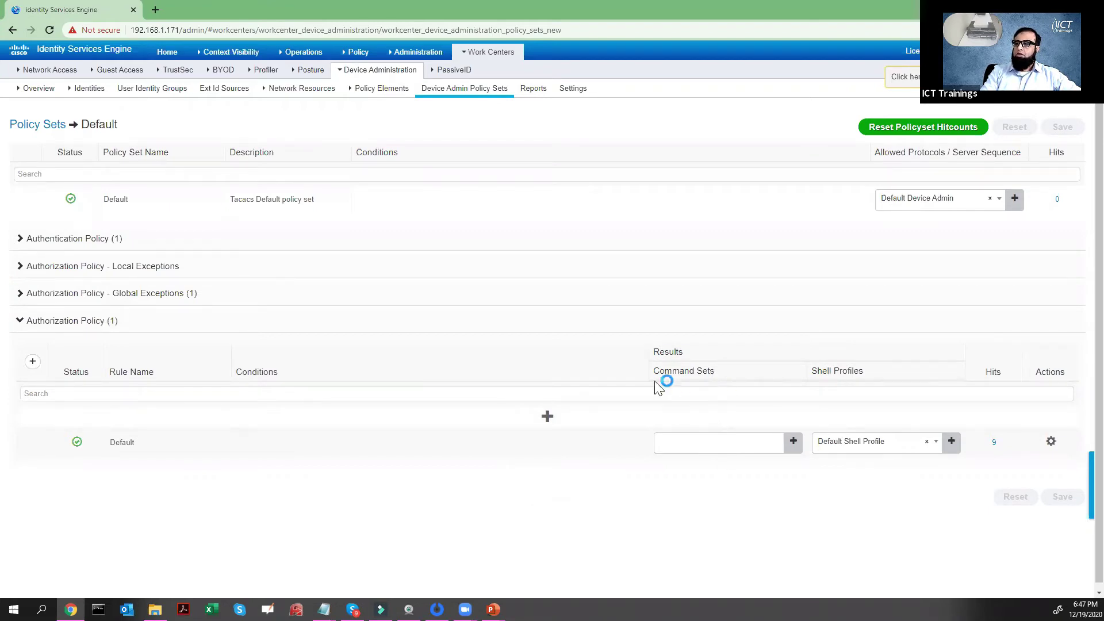
triple_click(710, 376)
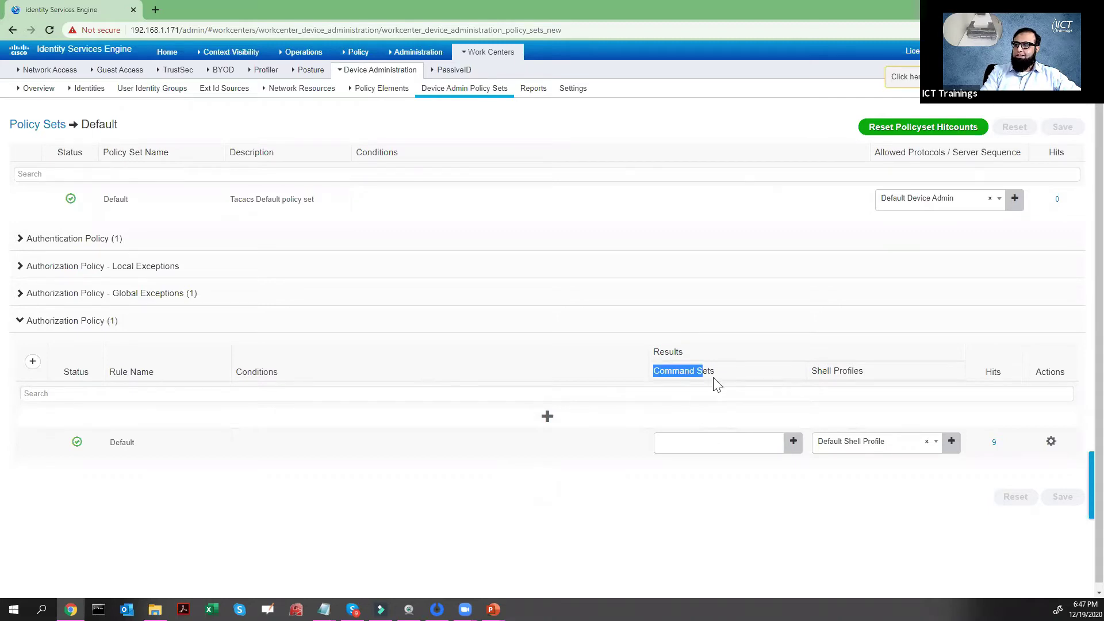
triple_click(891, 379)
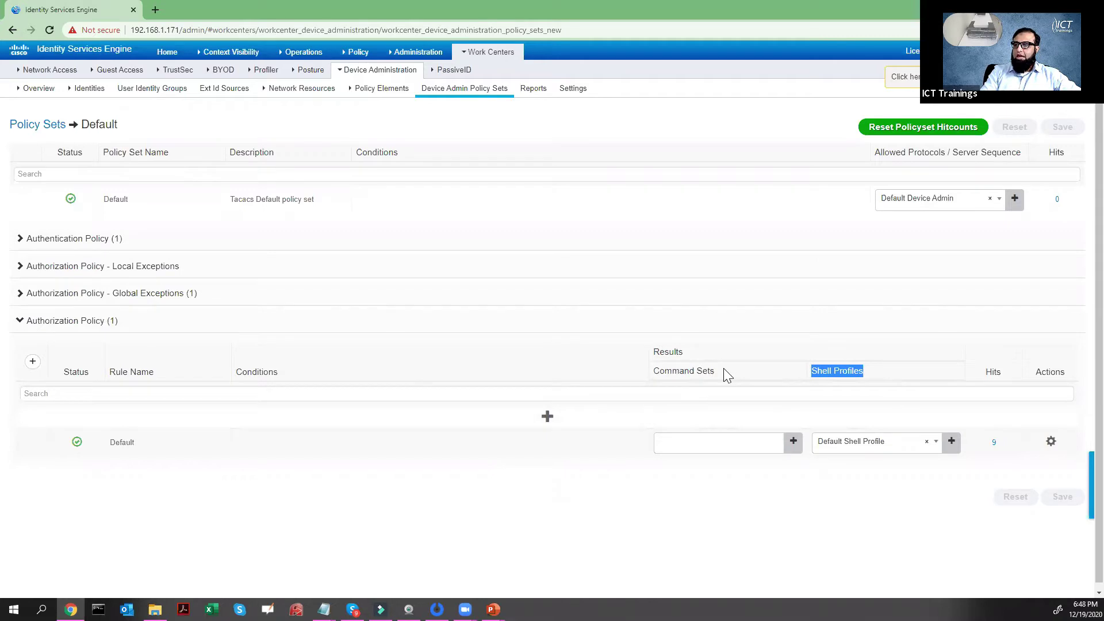
left_click(653, 377)
triple_click(709, 376)
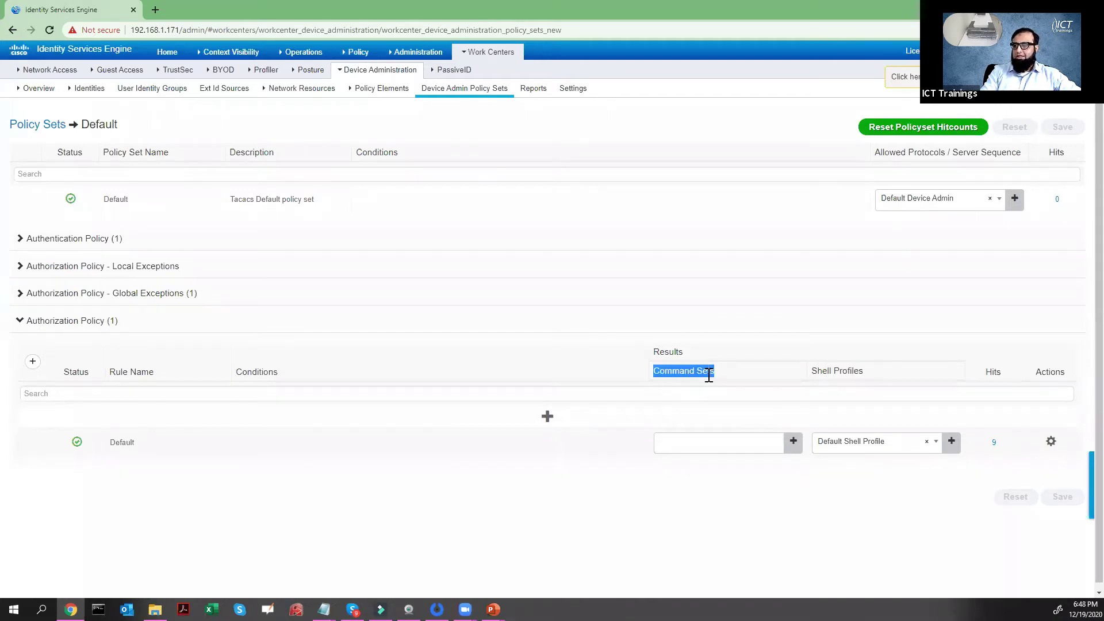
triple_click(858, 377)
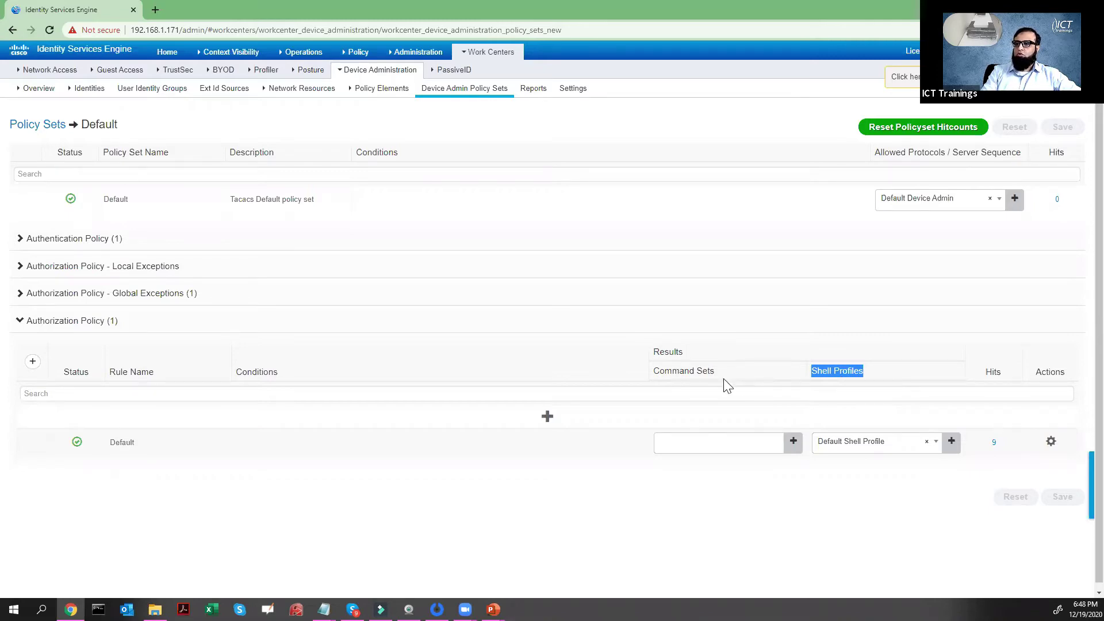
key("alt+Tab")
key("Right")
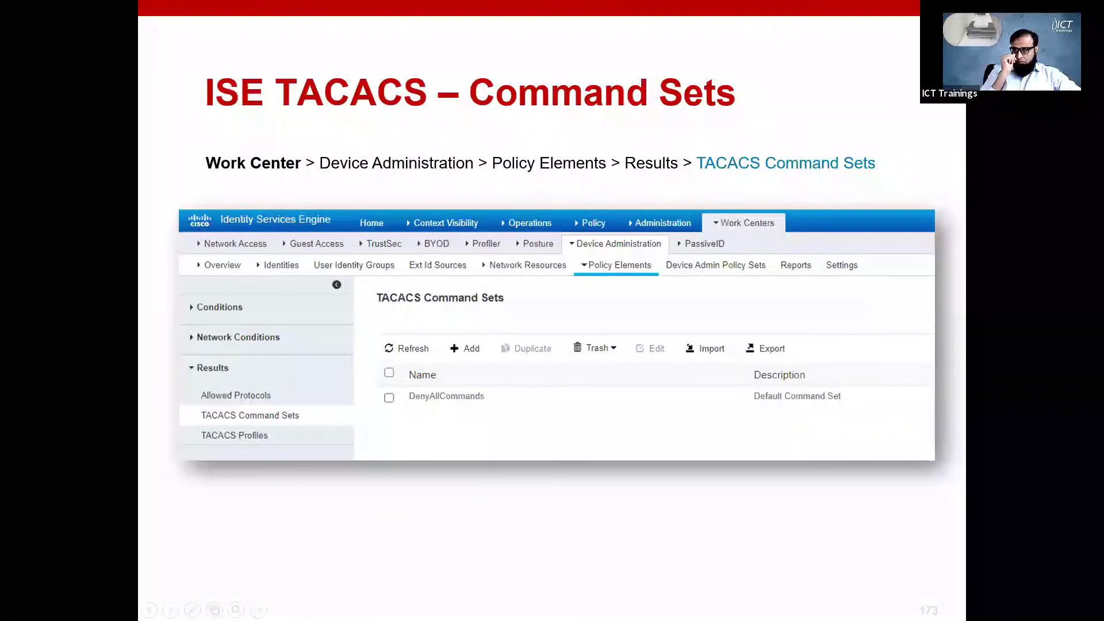
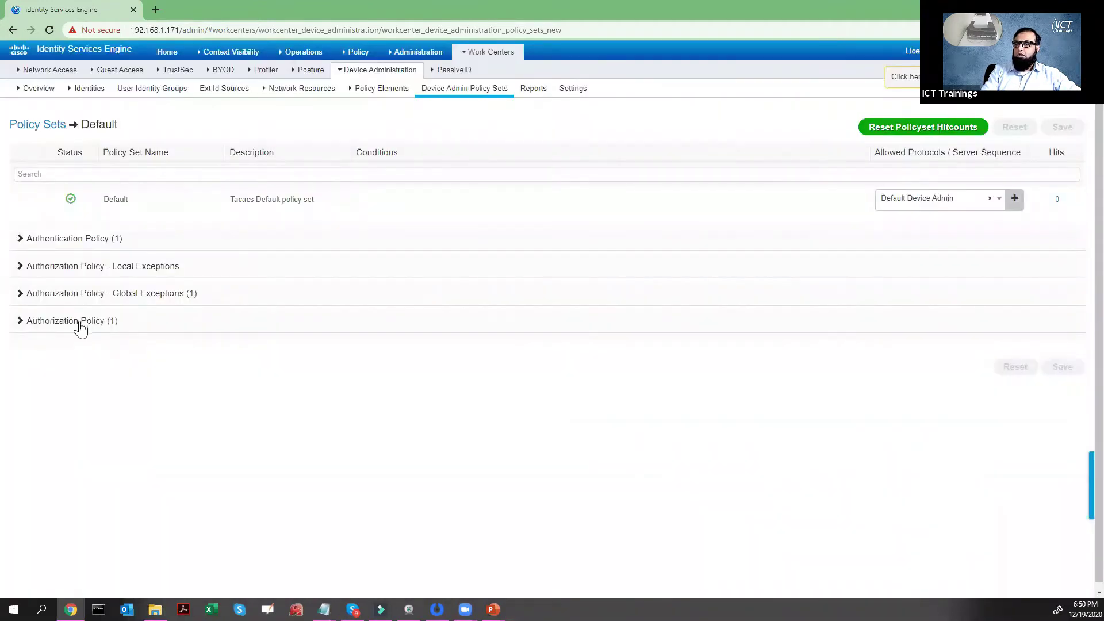
Remove and reselect DenyAllCommands as the command set of the Default authorization rule, save the policy set, and review the authorization policy.
left_click(81, 326)
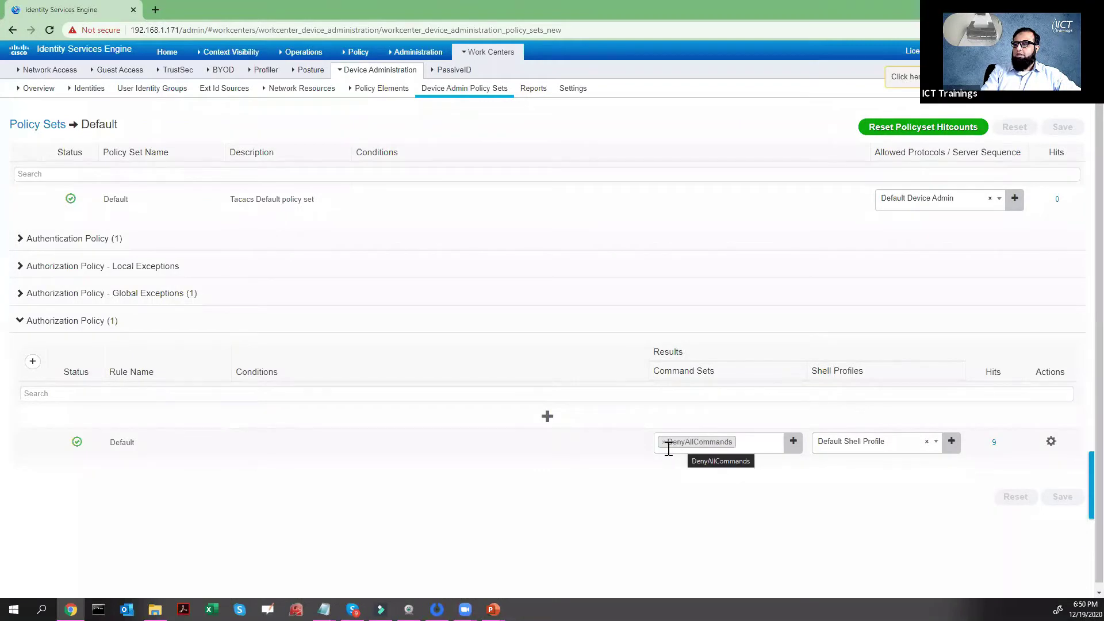
left_click(663, 441)
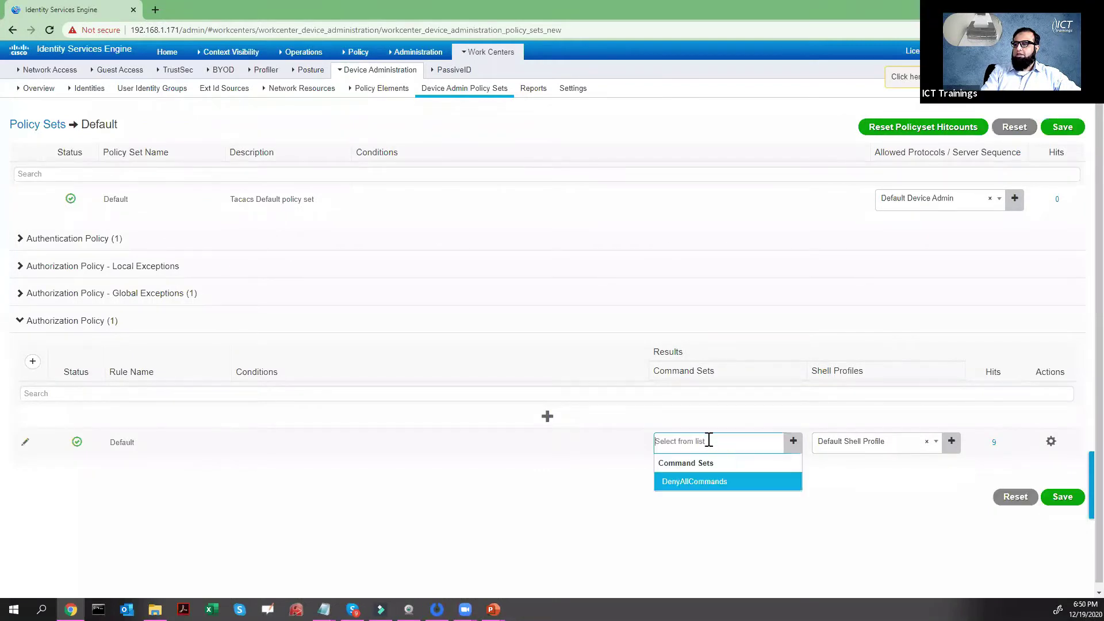
left_click(822, 540)
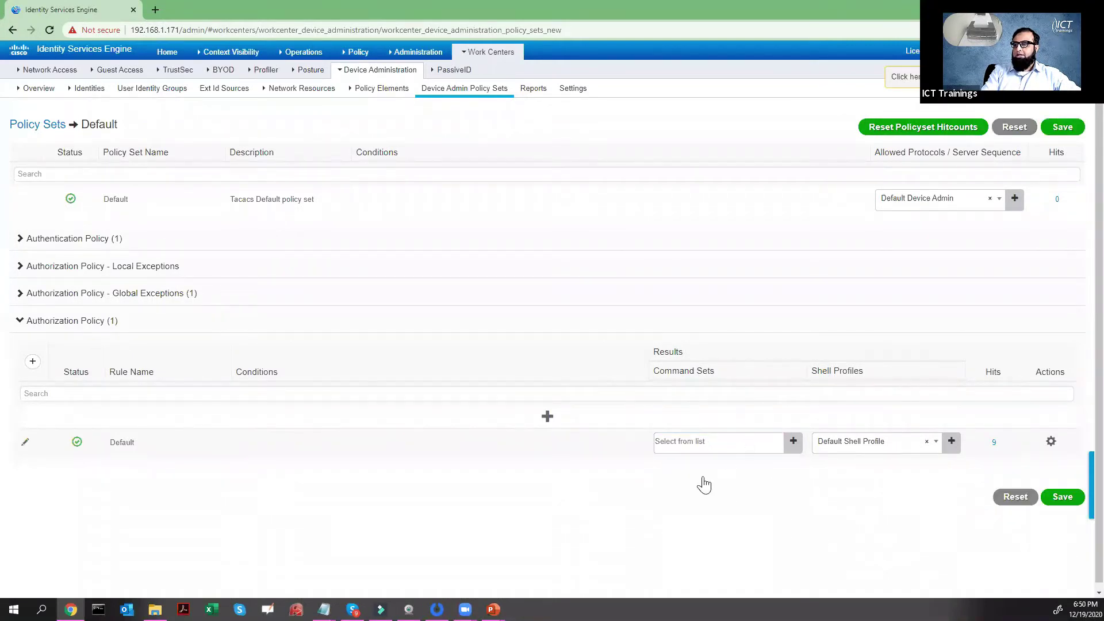
left_click(702, 443)
left_click(701, 478)
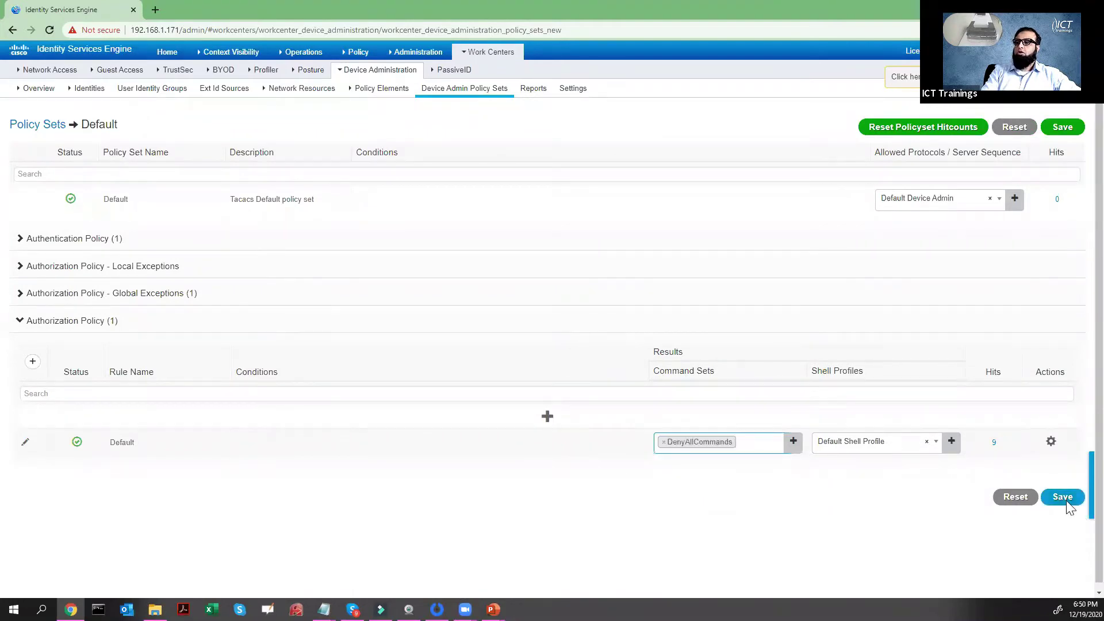
left_click(1063, 498)
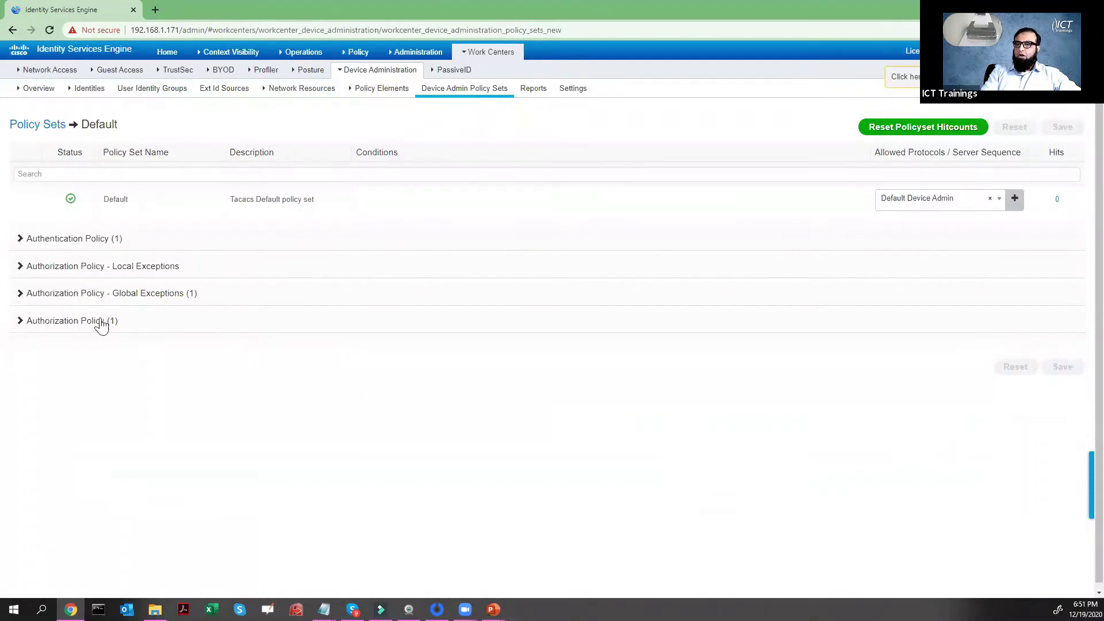
left_click(98, 321)
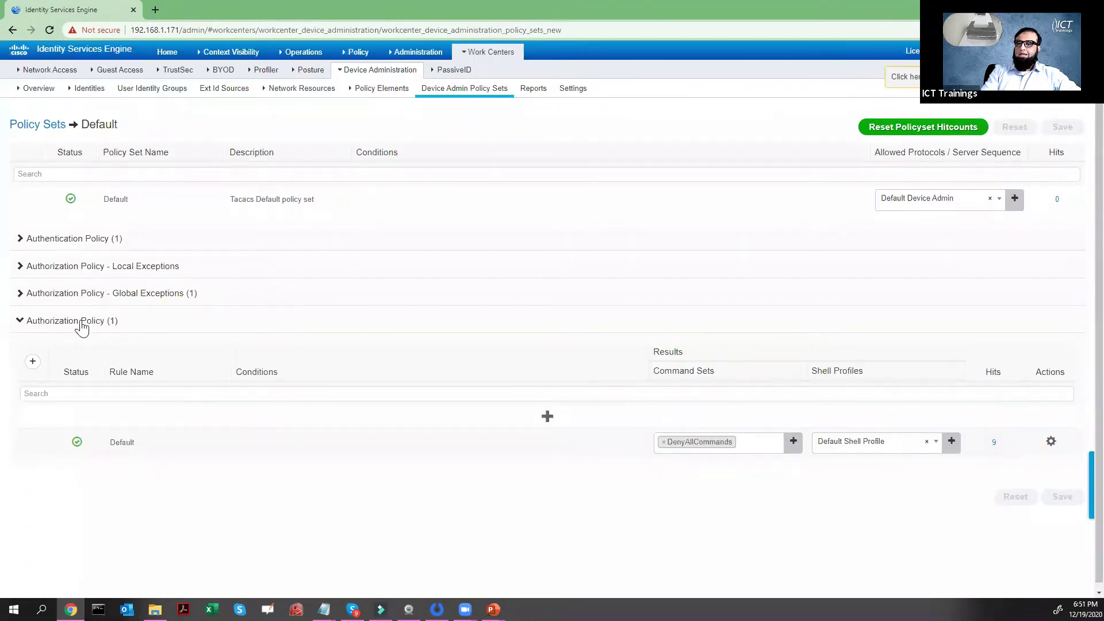
left_click(85, 244)
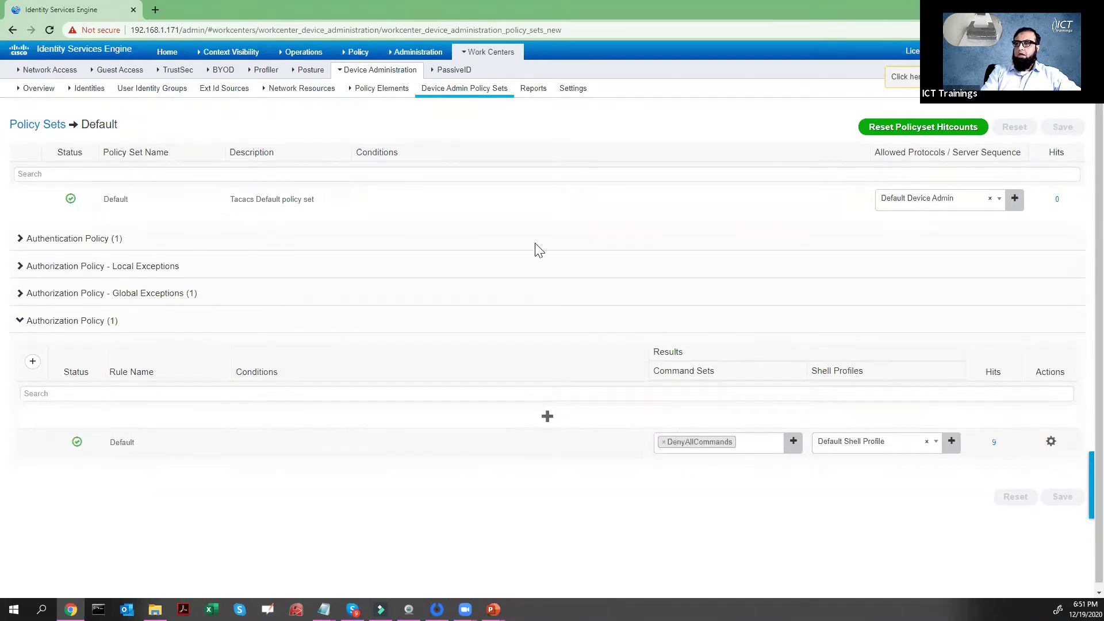
Return to the device admin policy sets list and open the TACACS Command Sets results in the Device Administration policy elements.
left_click(484, 53)
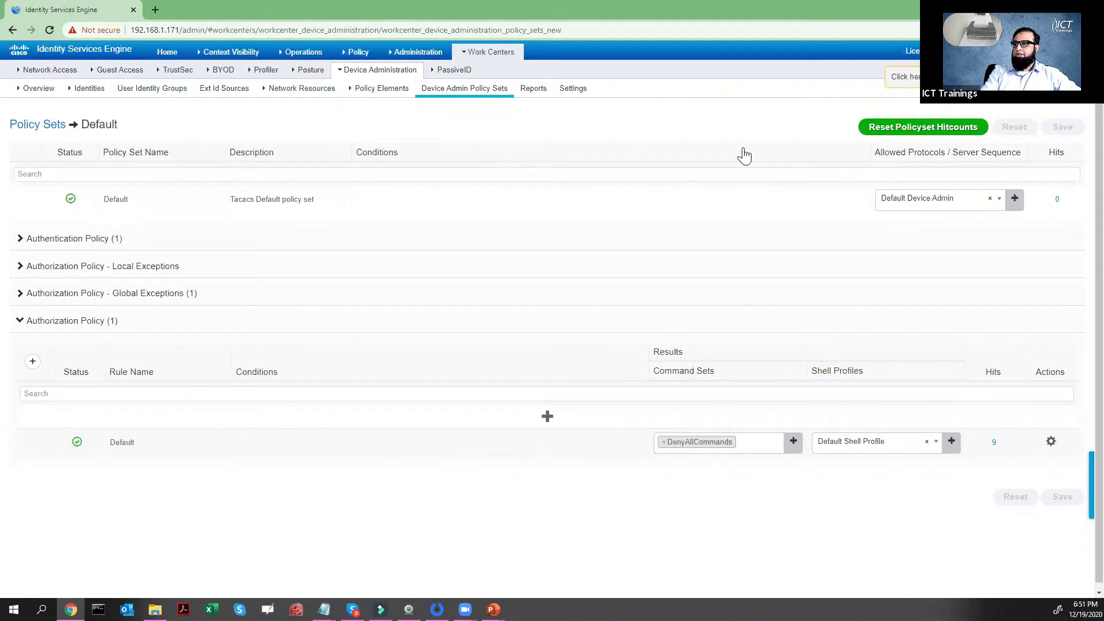
left_click(873, 149)
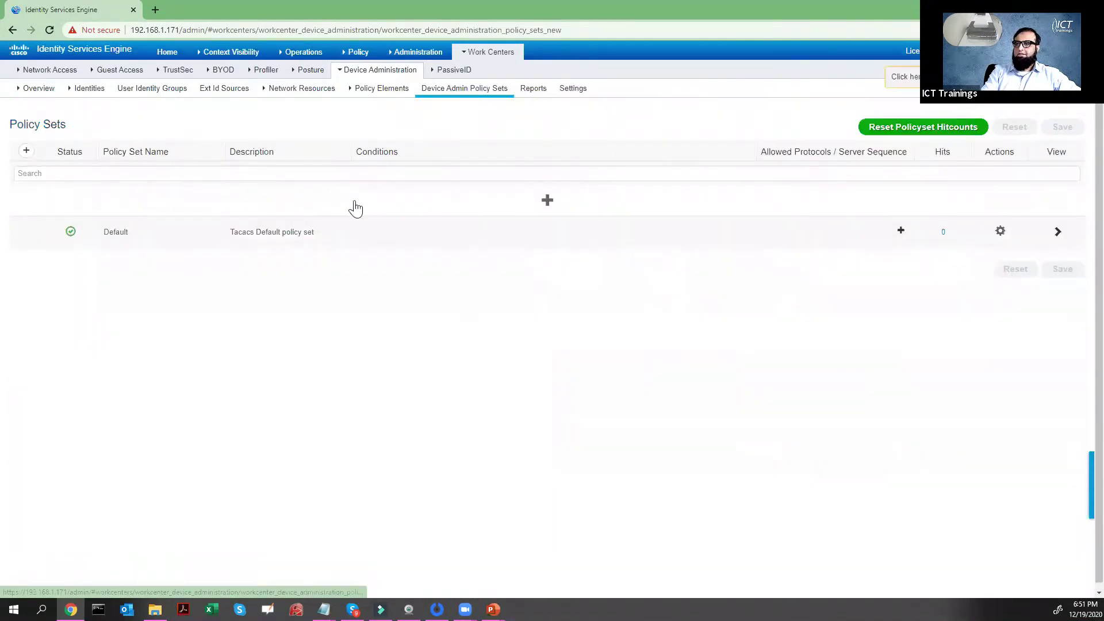
left_click(481, 58)
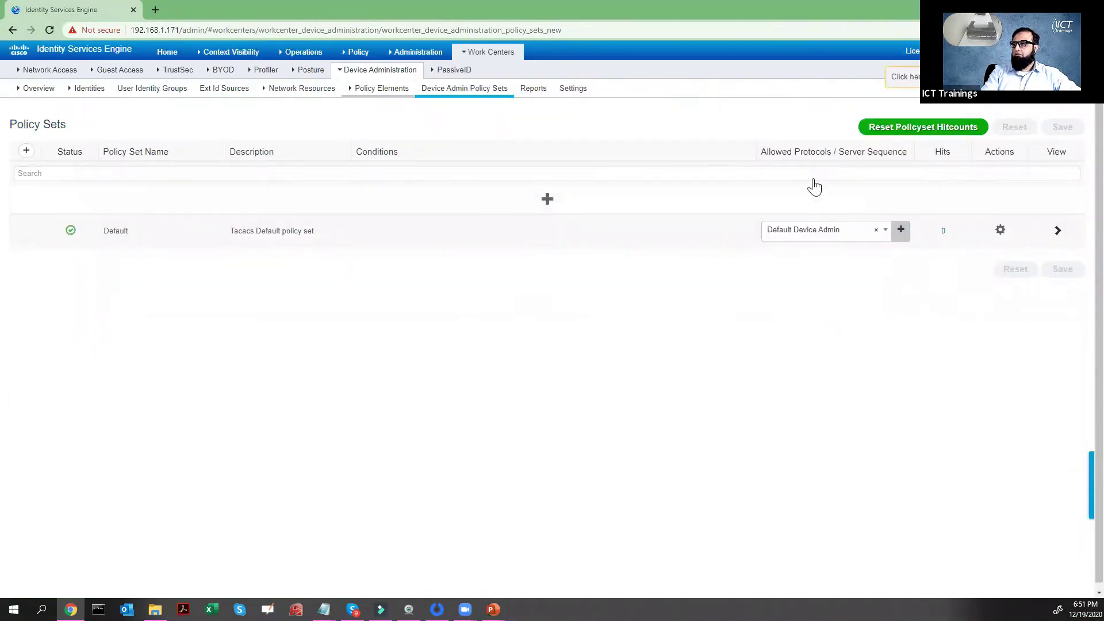
left_click(885, 137)
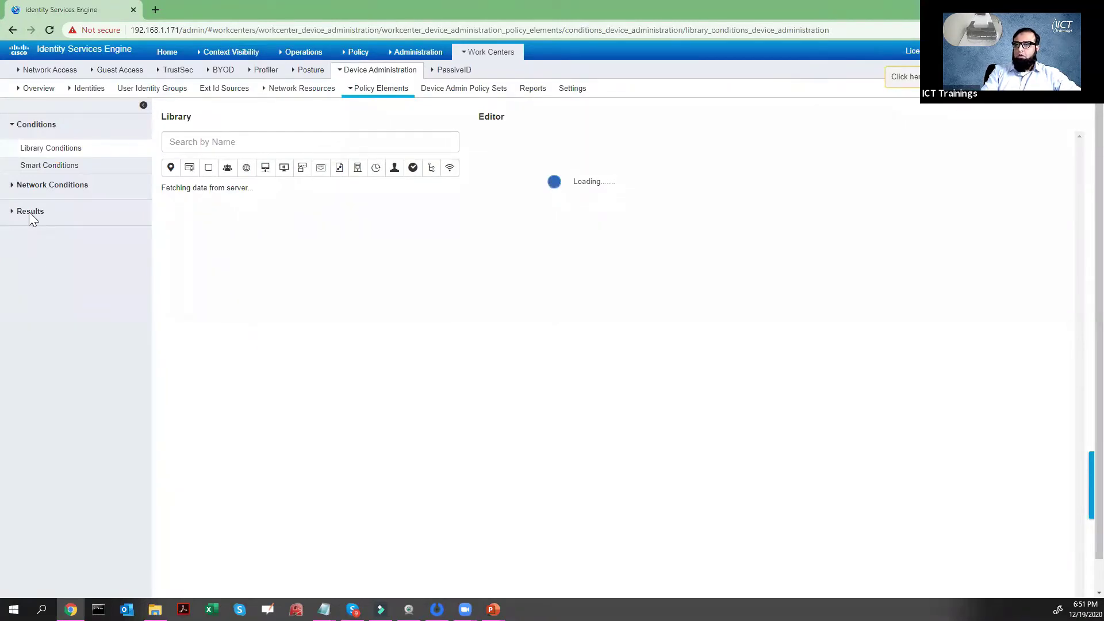
left_click(30, 211)
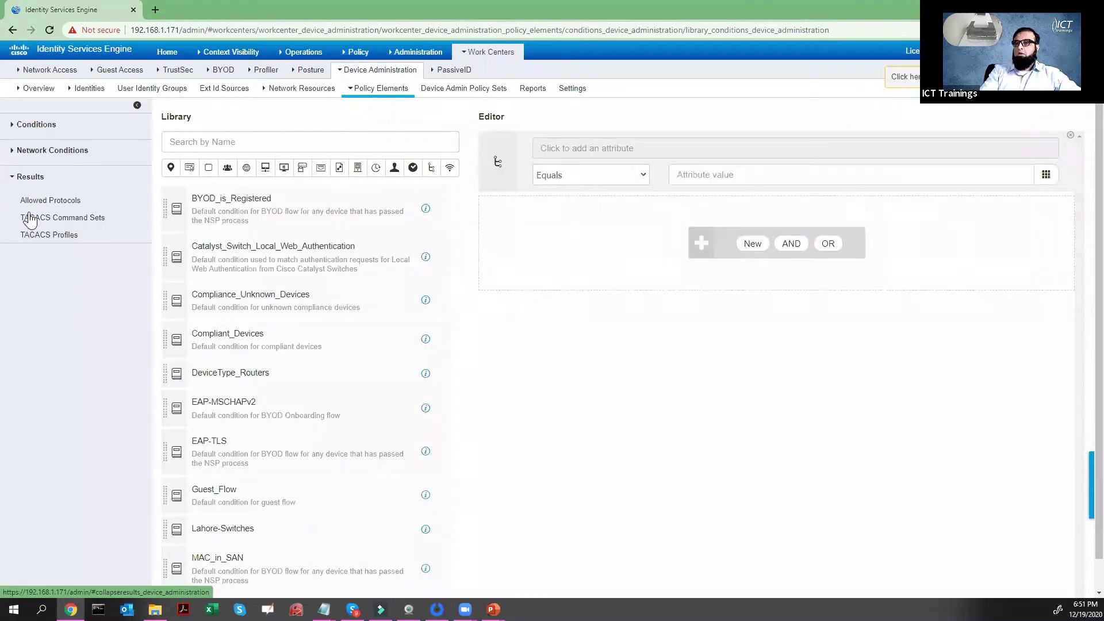
left_click(68, 222)
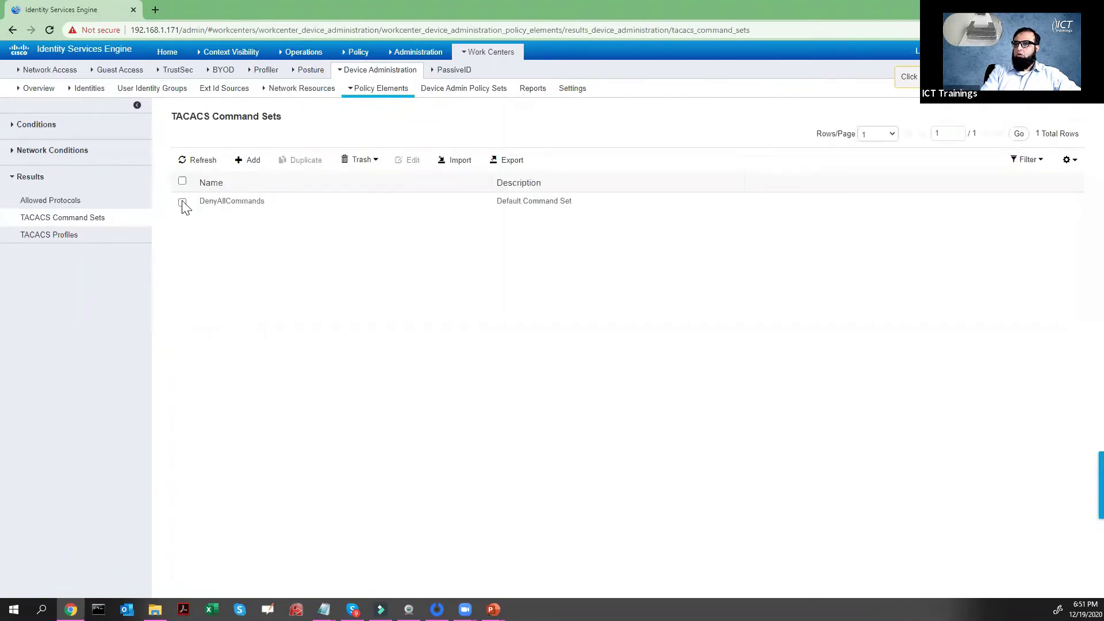
Open the DenyAllCommands command set, examine its settings, and return to the TACACS command sets list.
left_click(182, 202)
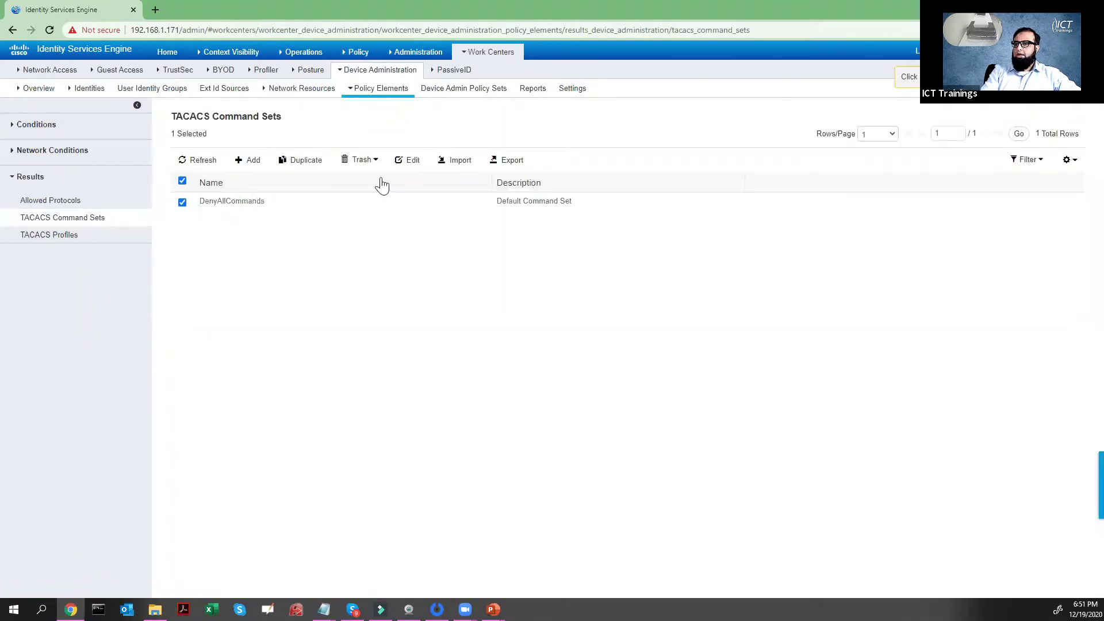
left_click(410, 163)
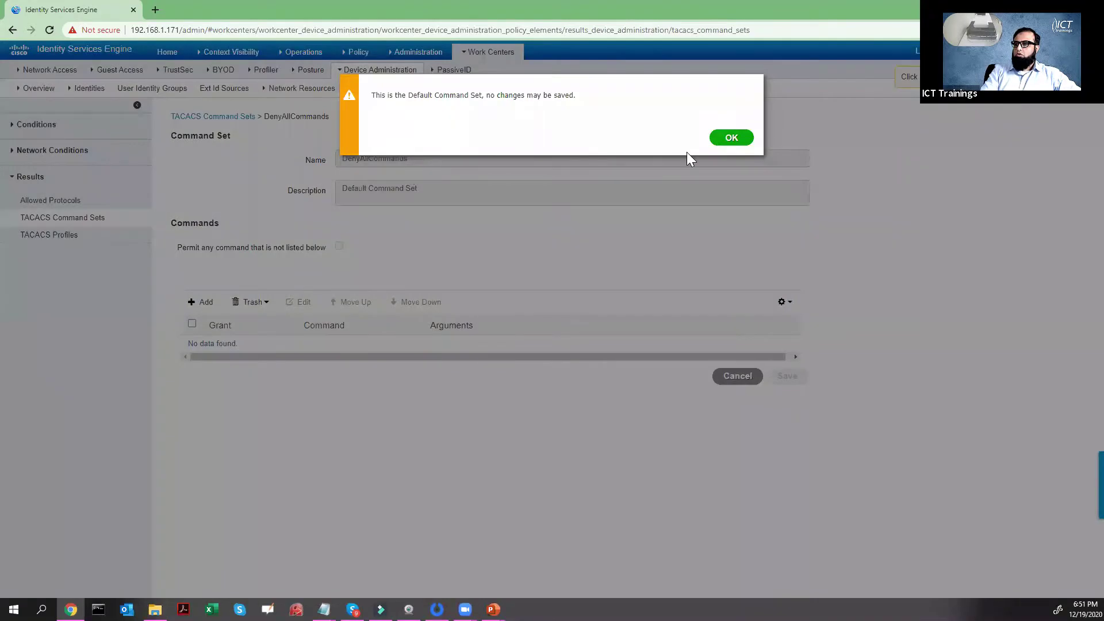
left_click(714, 145)
left_click(725, 144)
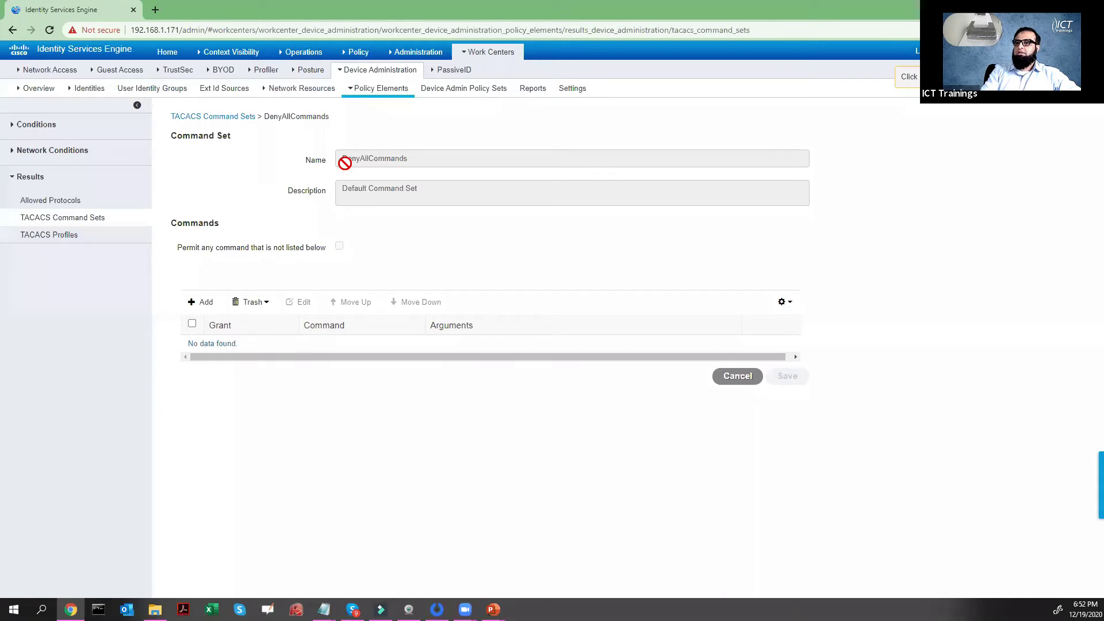
left_click(153, 213)
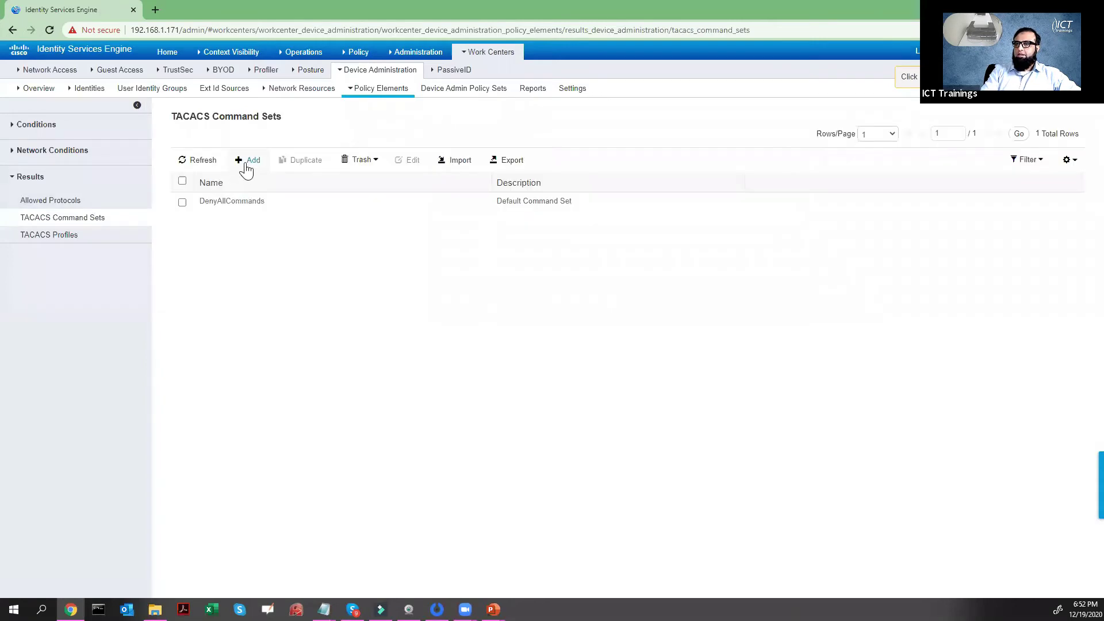
Start a new TACACS command set named PermitAllCommands and compare it with the Command Sets slide.
left_click(246, 166)
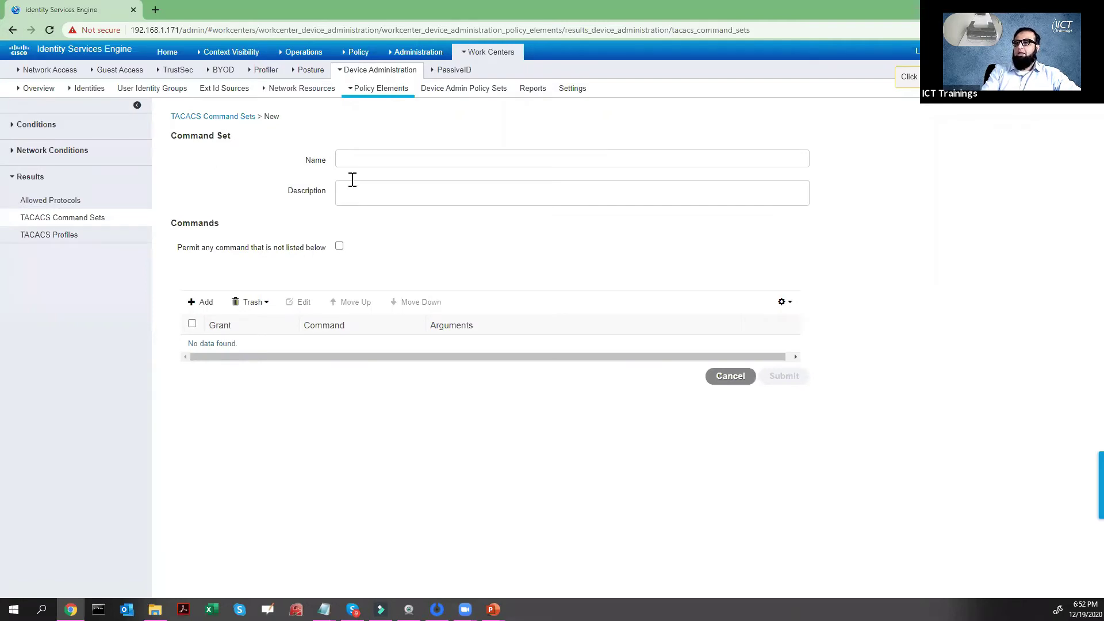
type("PermitAl")
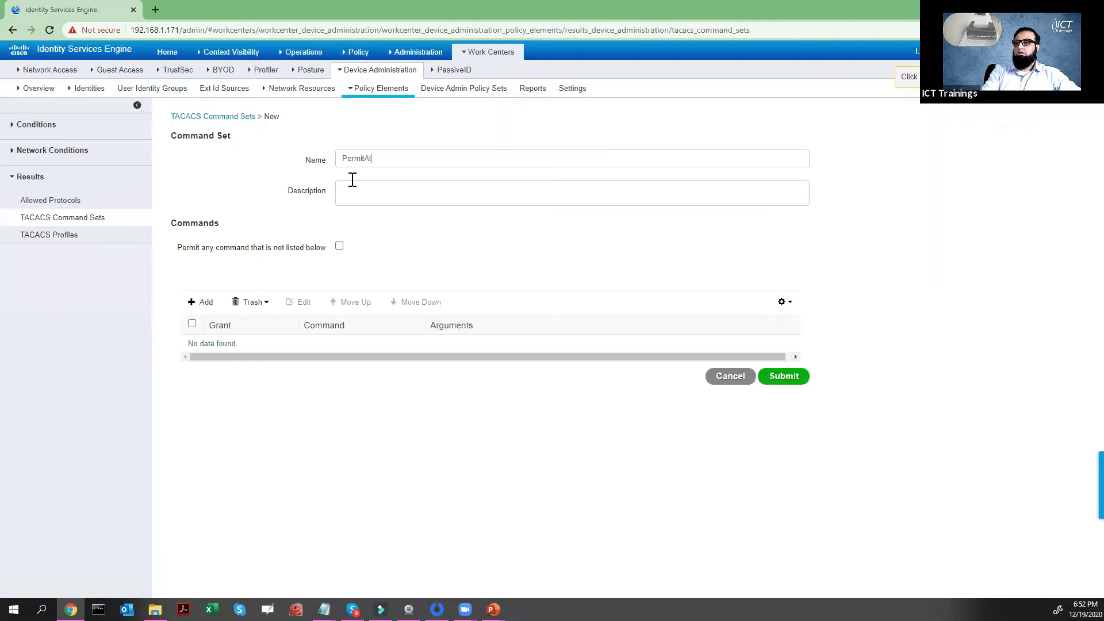
type("lCommands")
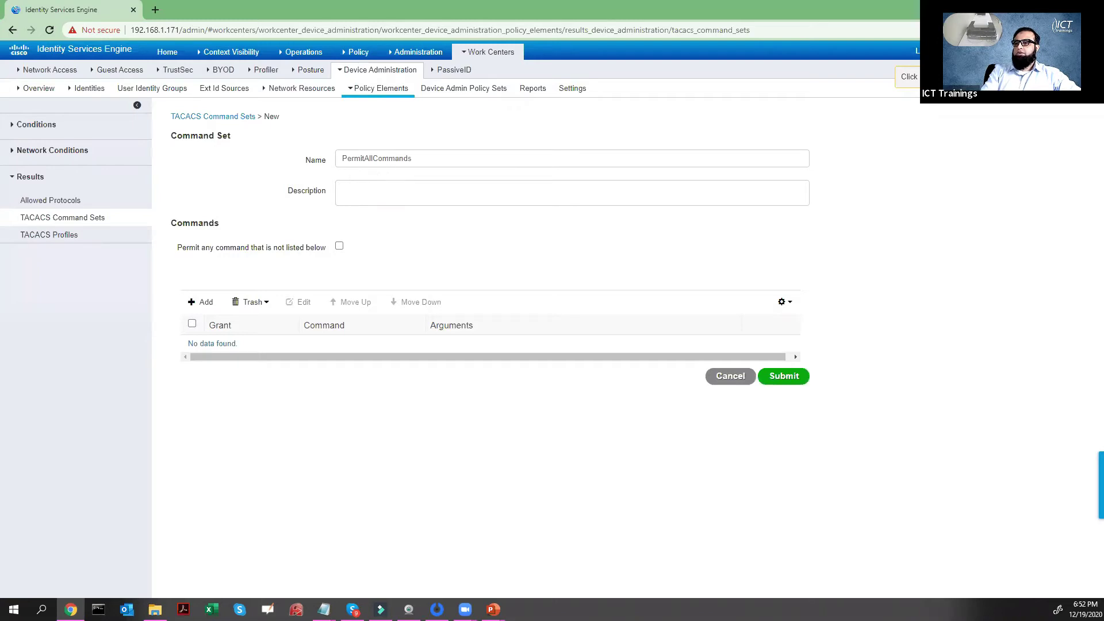
key("alt+Tab")
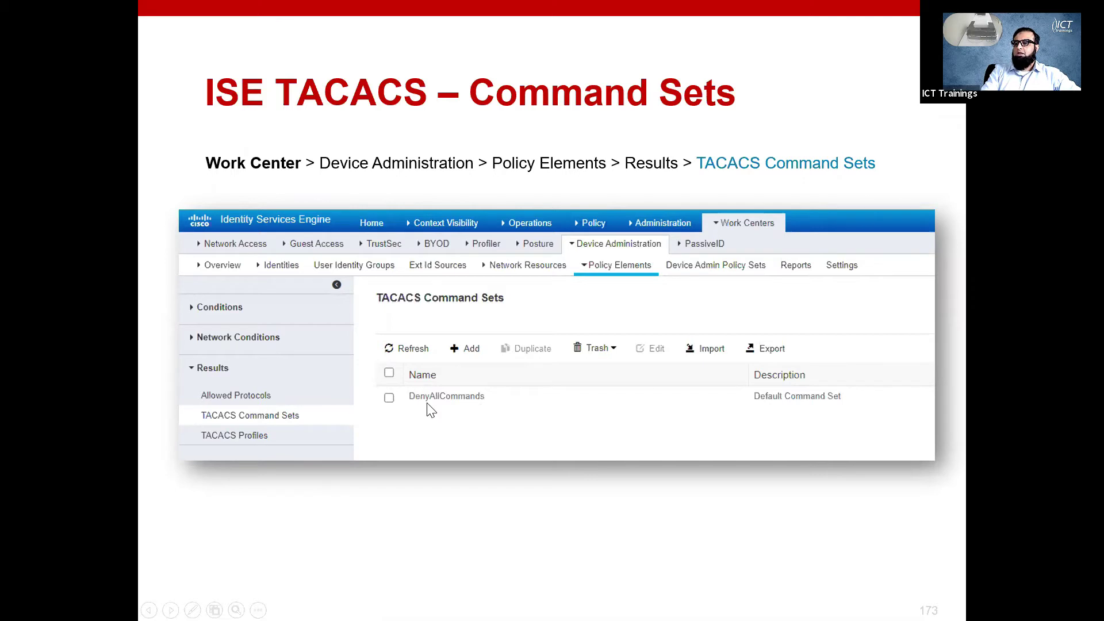
key("alt+Tab")
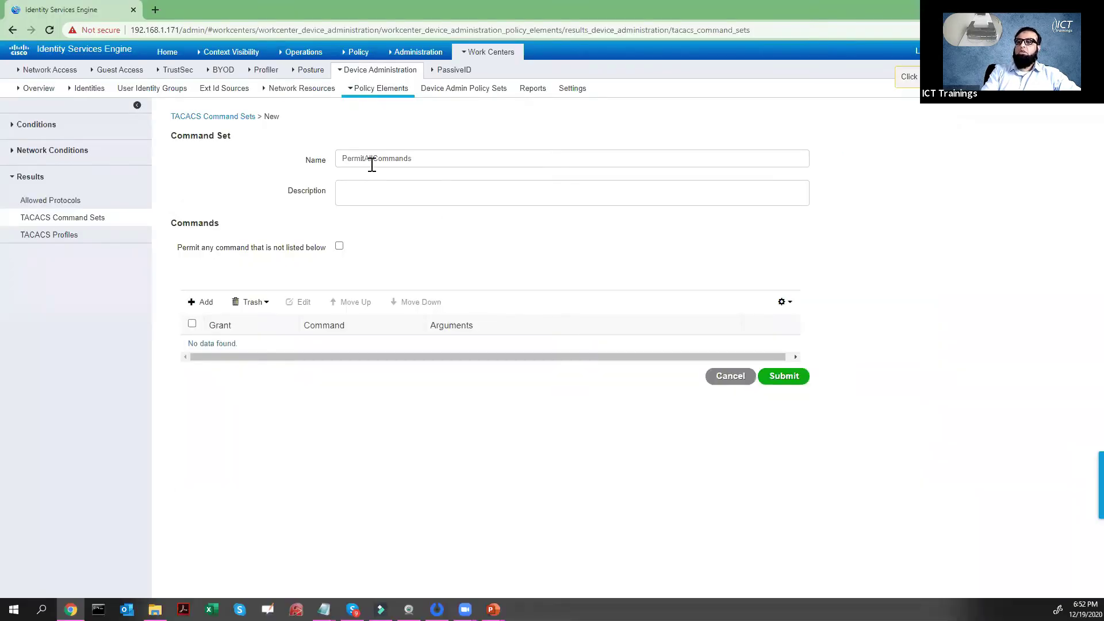
Describe the new command set as "Custom command set to permit all commands".
left_click(361, 190)
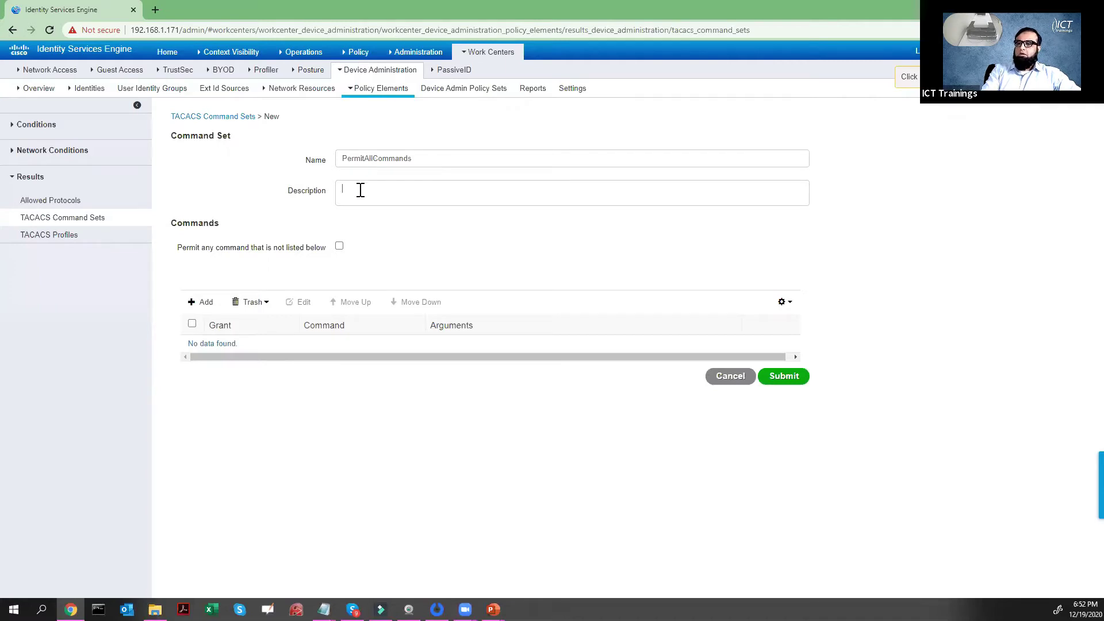
type("Custome")
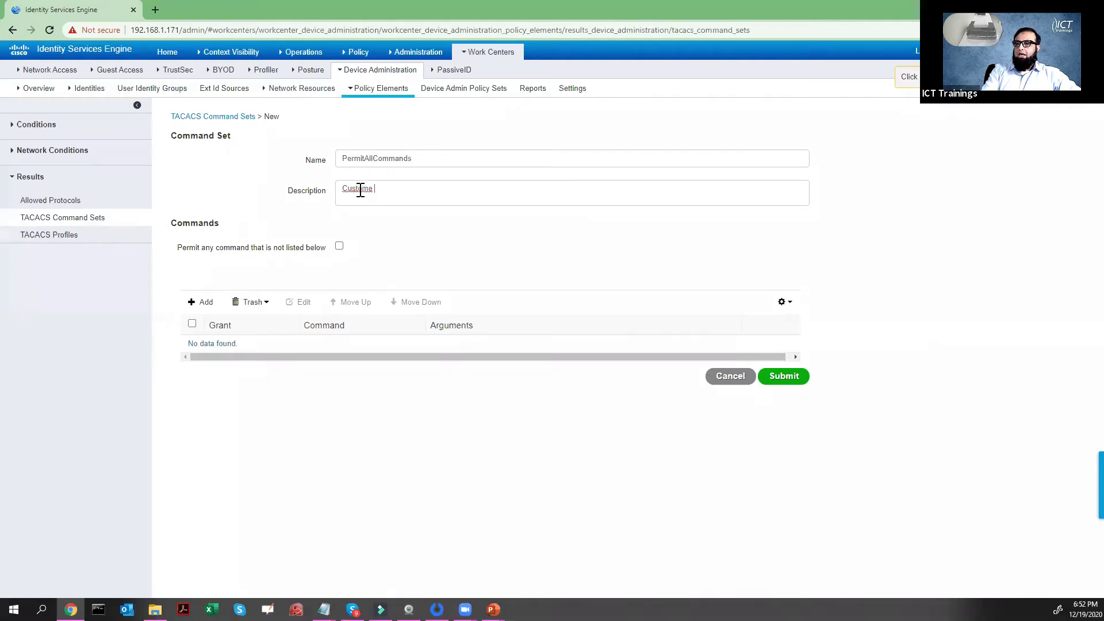
key("BackSpace")
key("BackSpace")
type("comma")
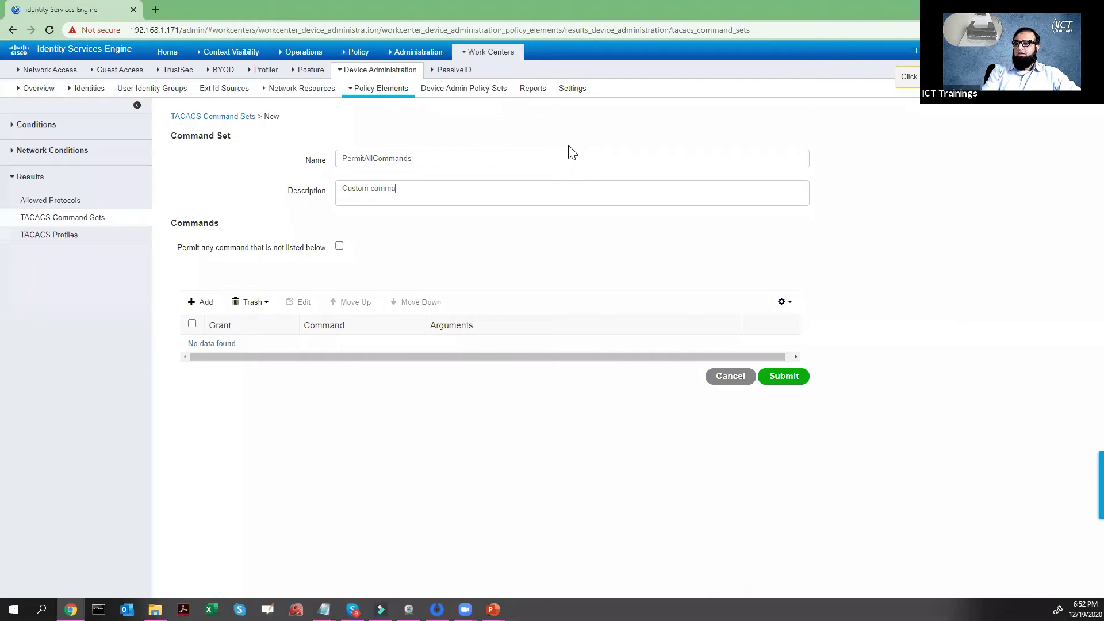
type("nd set to permit all commands")
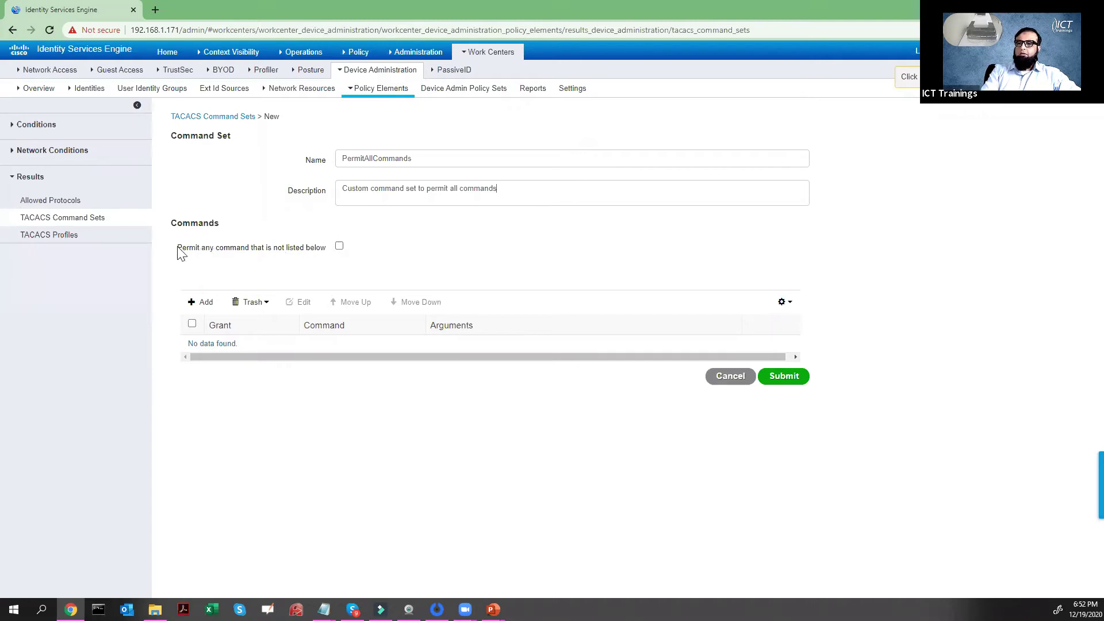
Permit any command that is not listed in PermitAllCommands and submit the command set.
left_click_drag(178, 248, 320, 264)
left_click(322, 265)
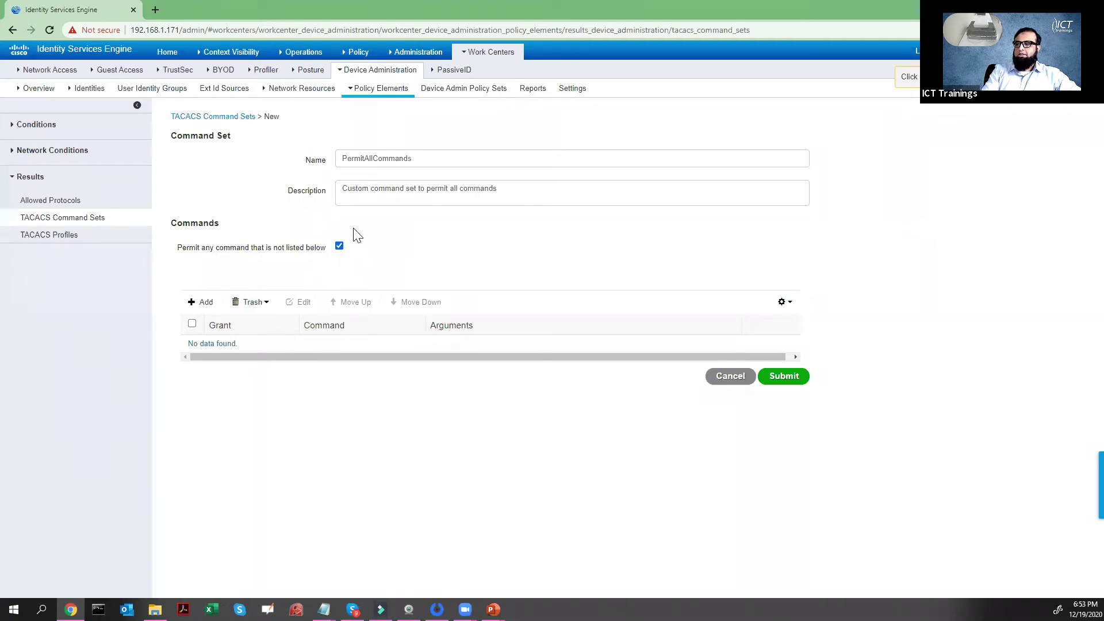
left_click(785, 377)
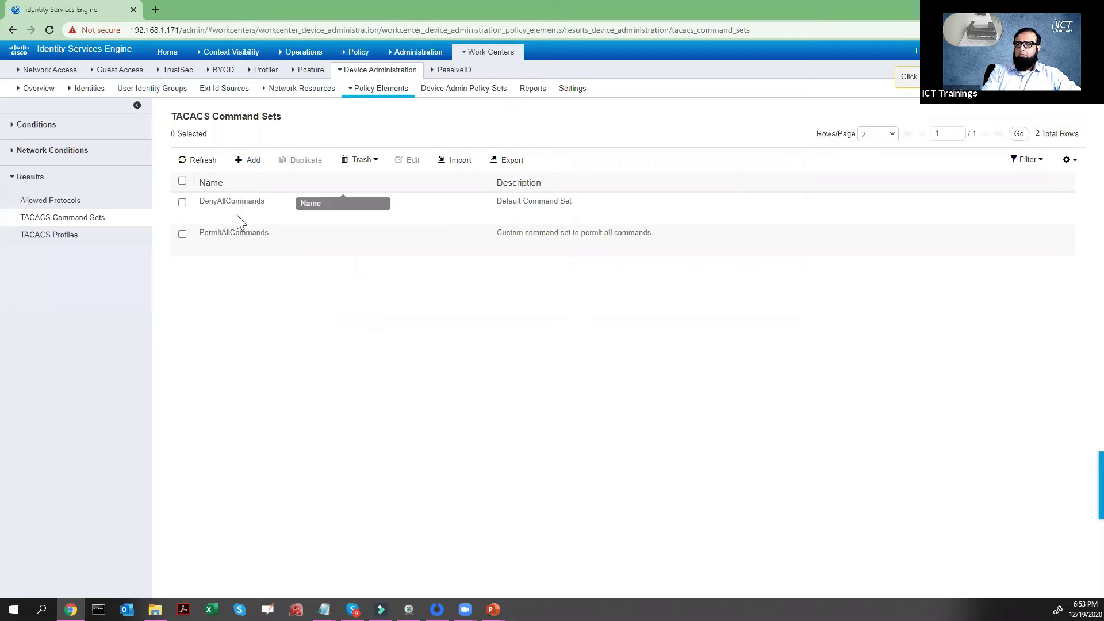
In the Default policy set's authorization policy, replace DenyAllCommands with PermitAllCommands as the Default rule's command set.
left_click(490, 58)
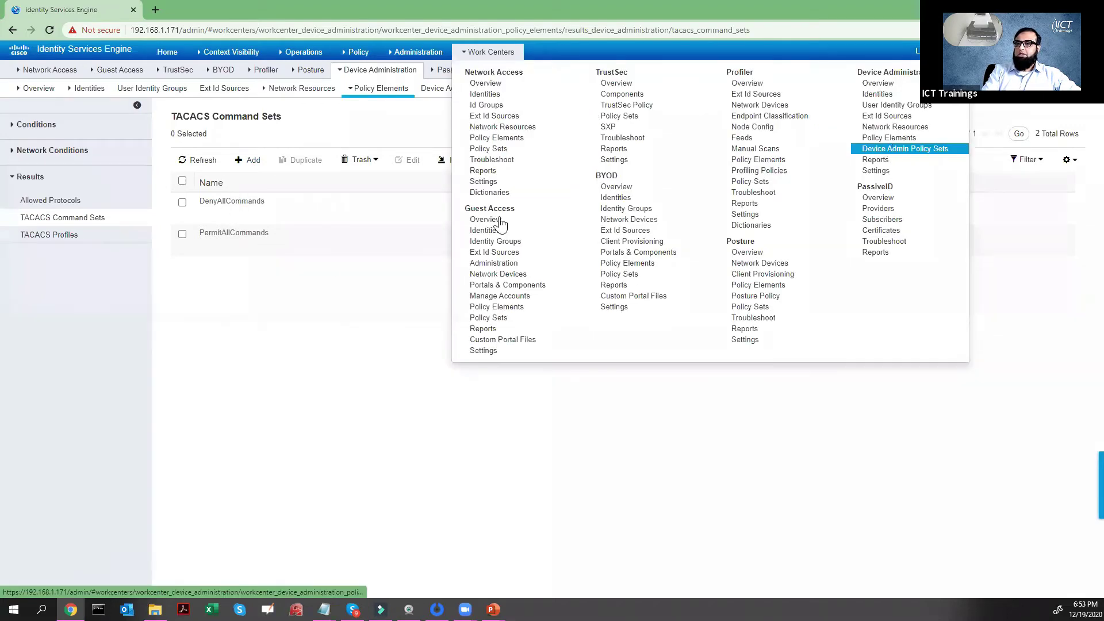
left_click(245, 269)
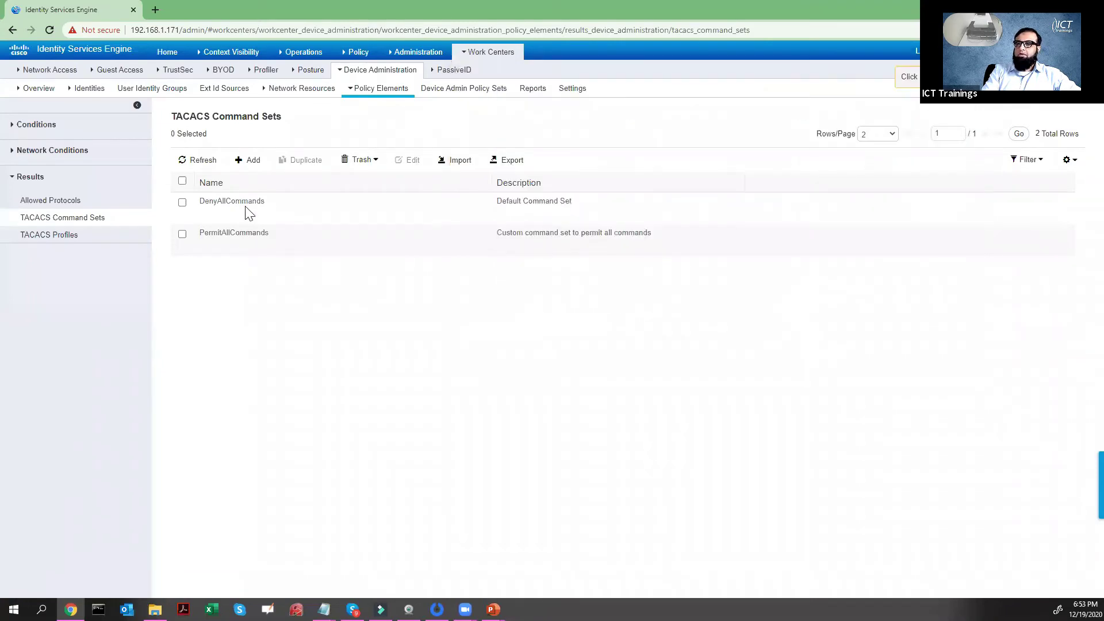
left_click(877, 148)
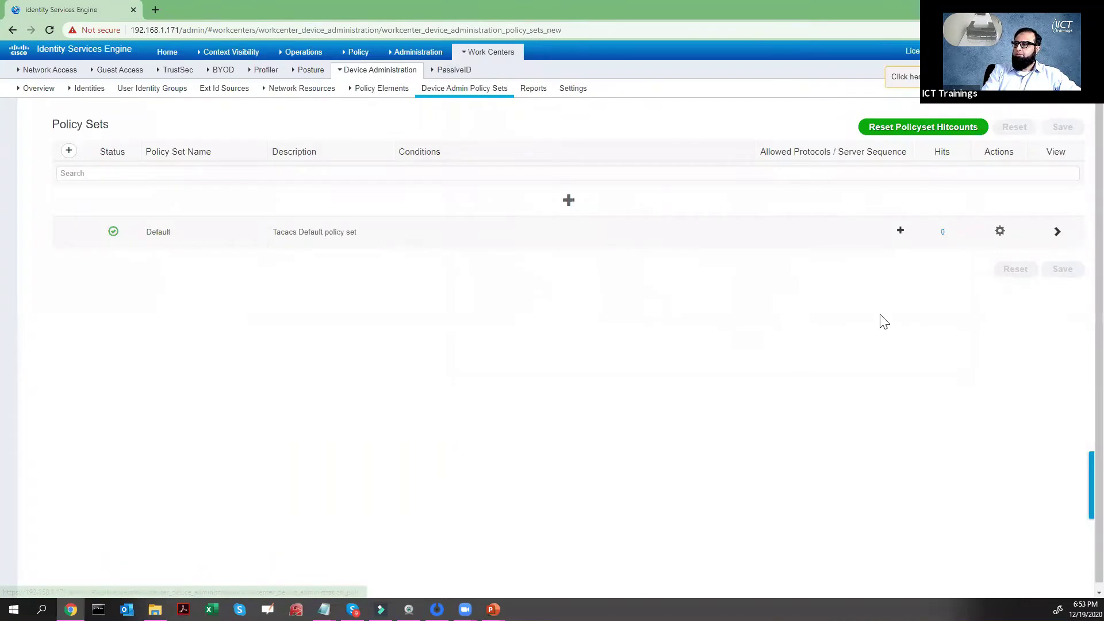
left_click(1057, 231)
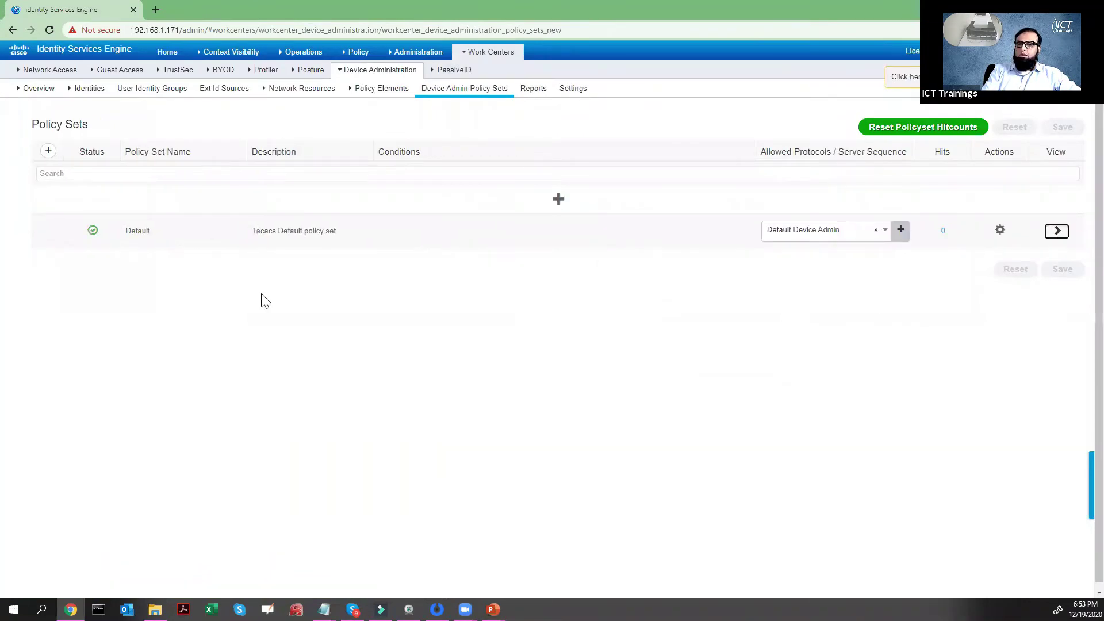
left_click(115, 321)
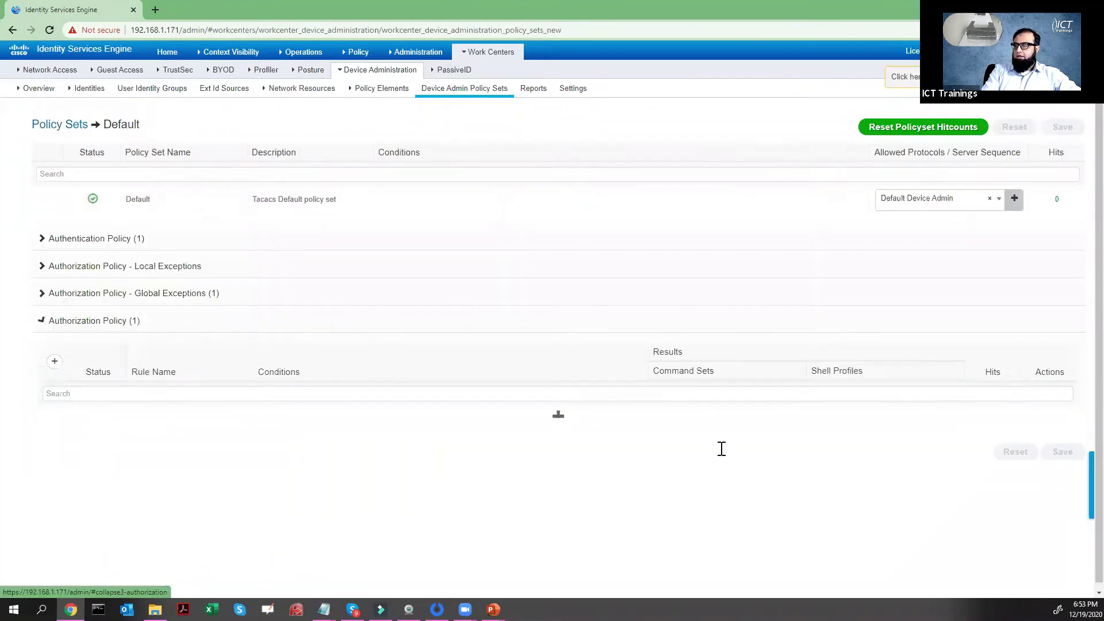
left_click(765, 442)
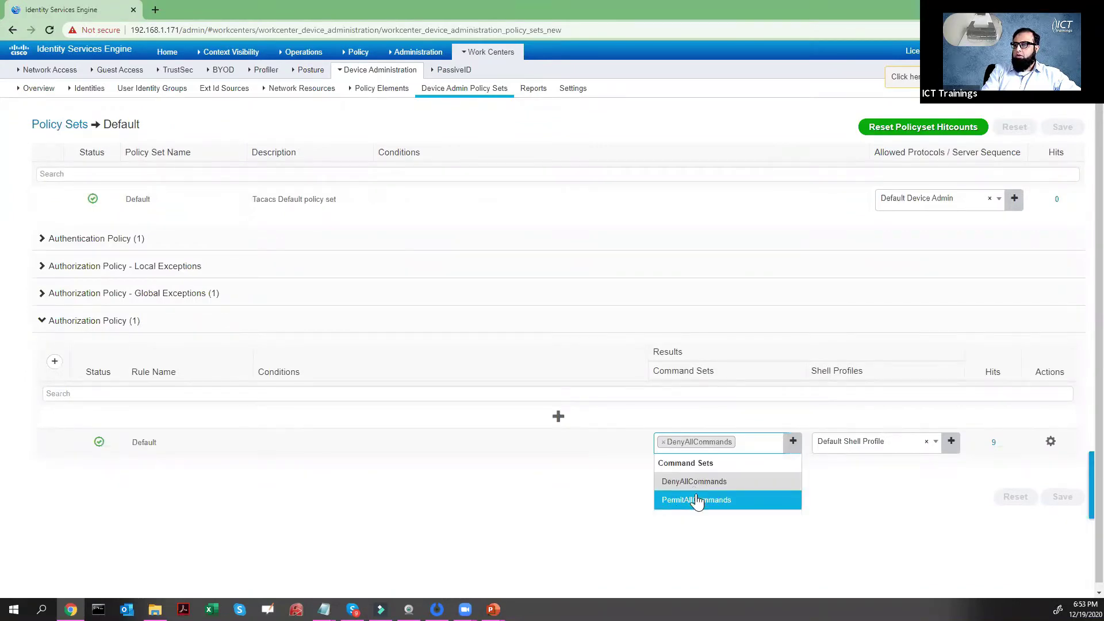
left_click(696, 502)
left_click(663, 441)
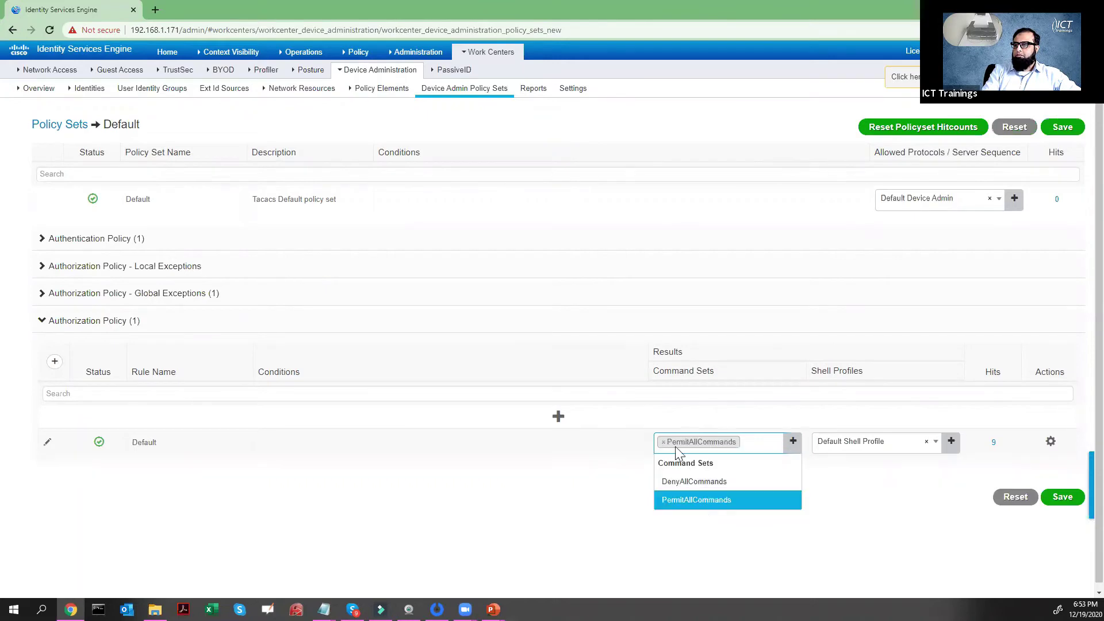
left_click(610, 490)
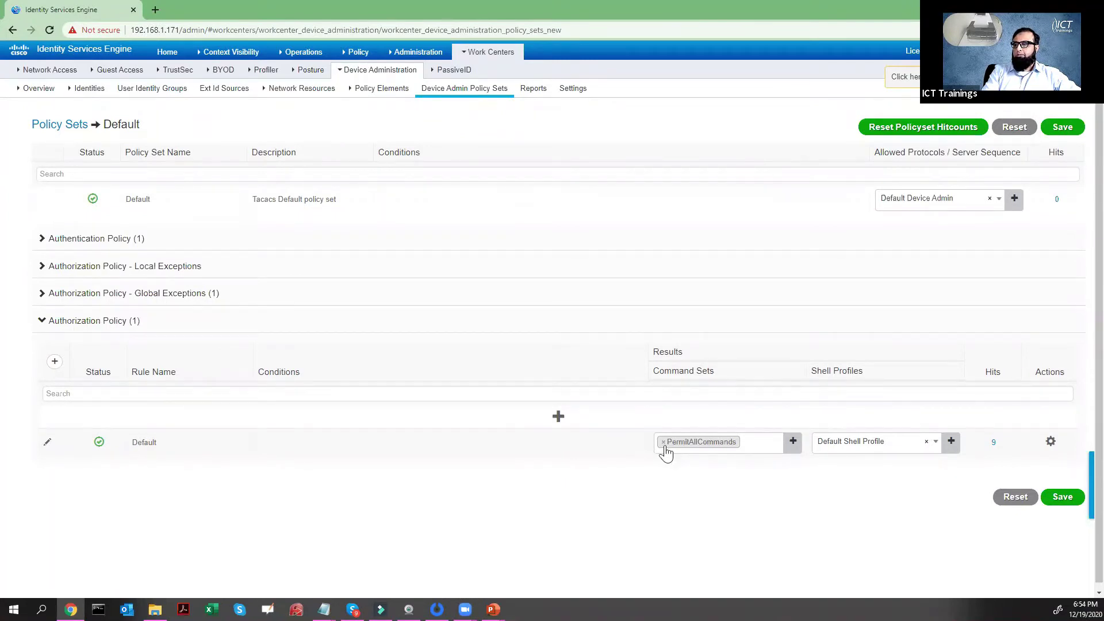
Leave the Default policy set, discarding its unsaved changes, and open the TACACS command sets under the device administration policy elements.
left_click(489, 55)
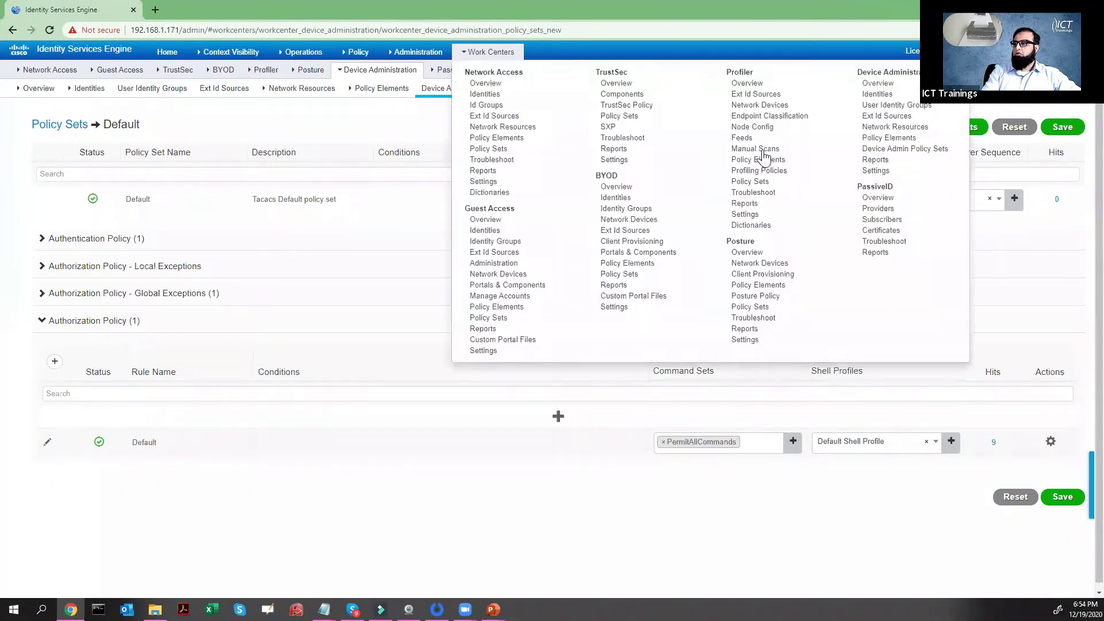
left_click(889, 137)
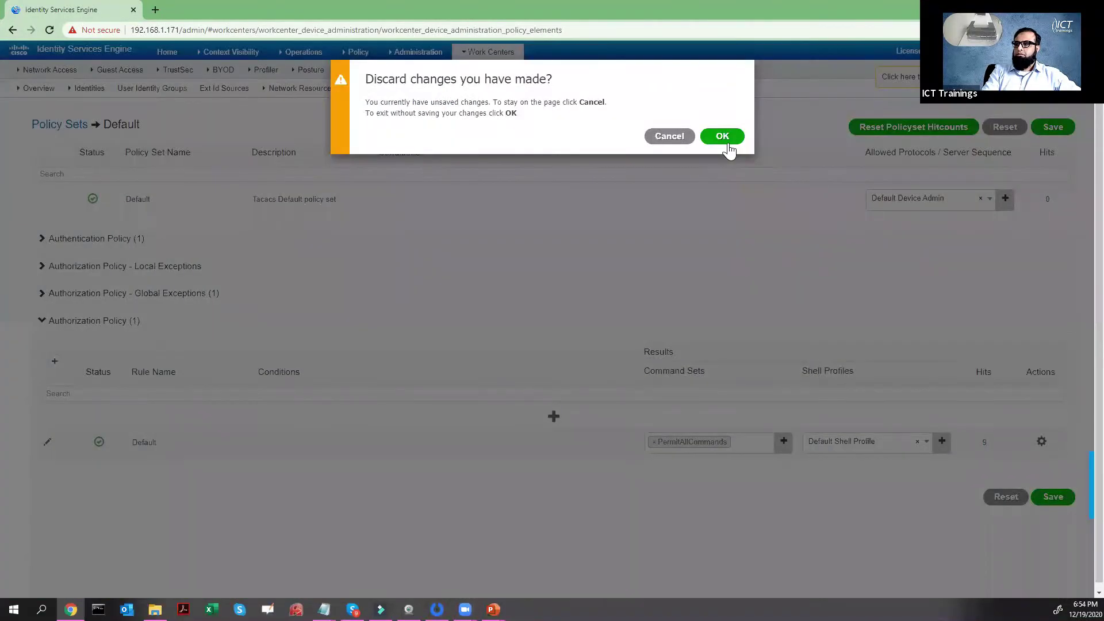
left_click(724, 138)
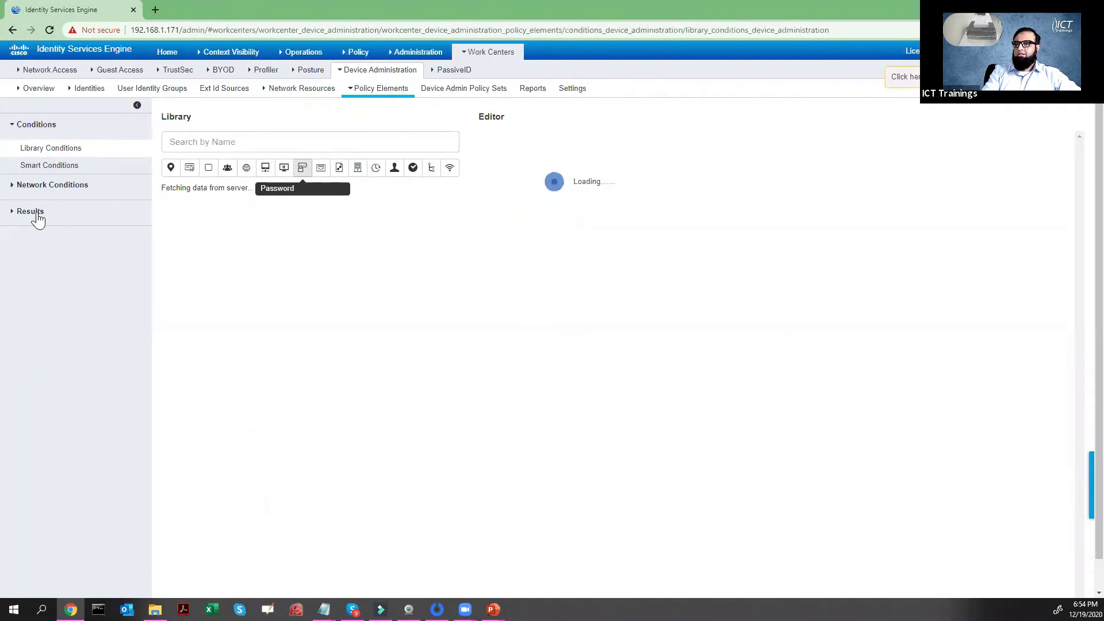
left_click(32, 211)
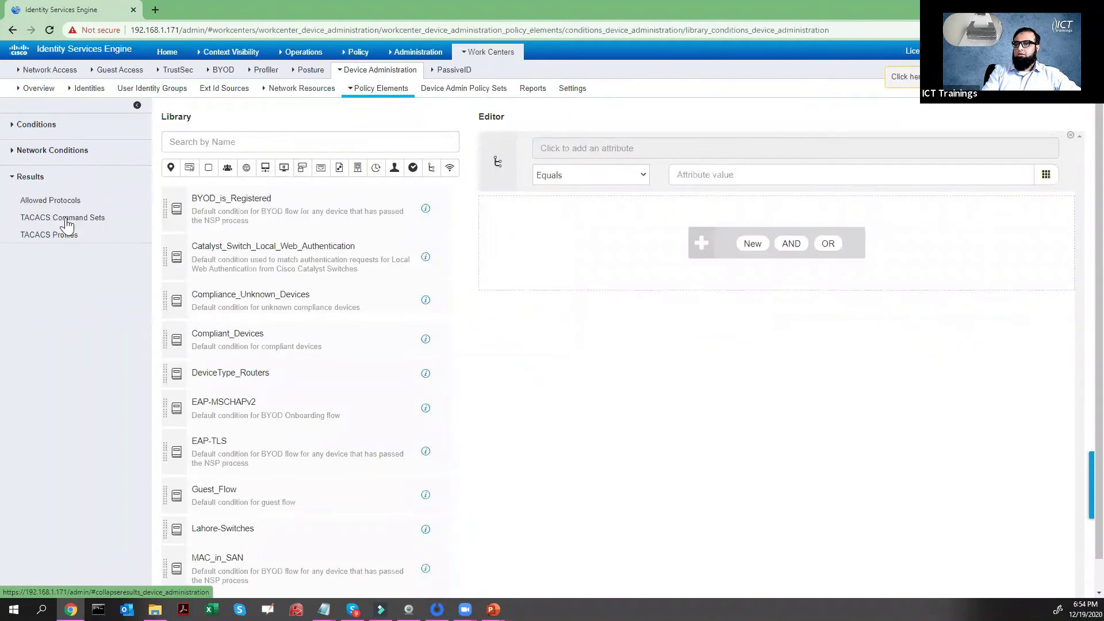
left_click(67, 223)
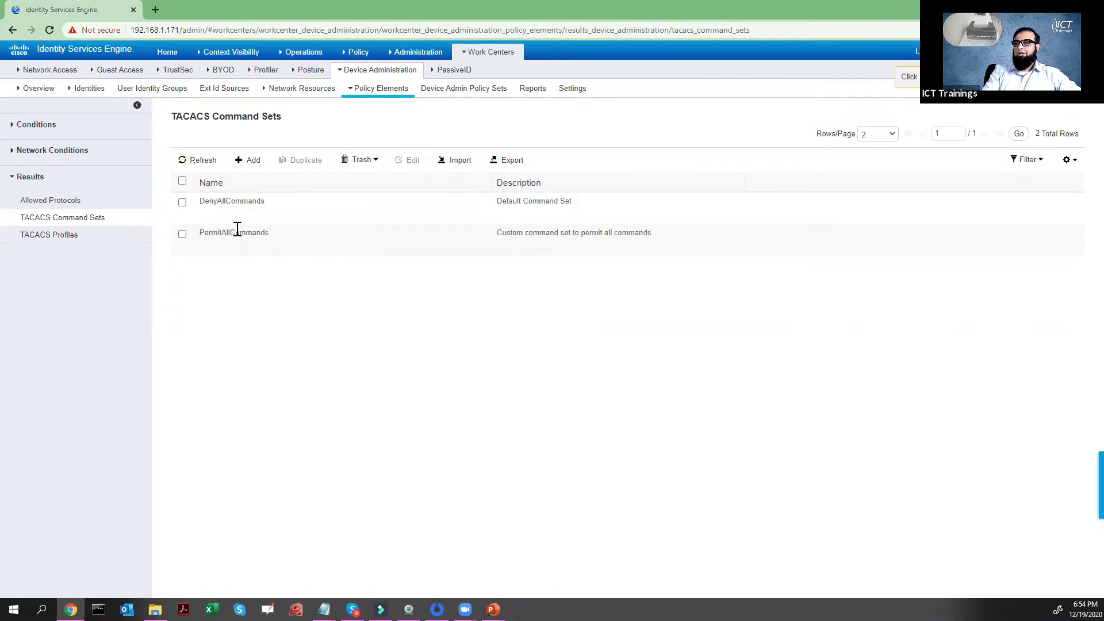
Start a new TACACS command set named Helpdesk with the description "Commands allowed for helpdesk admins.".
left_click(247, 167)
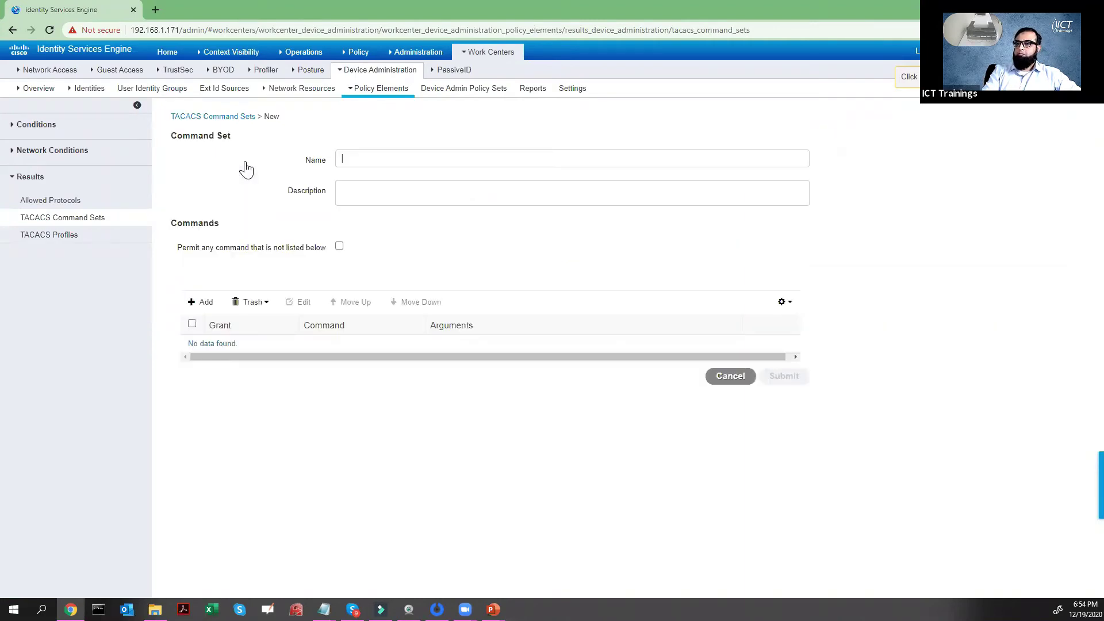
left_click(364, 162)
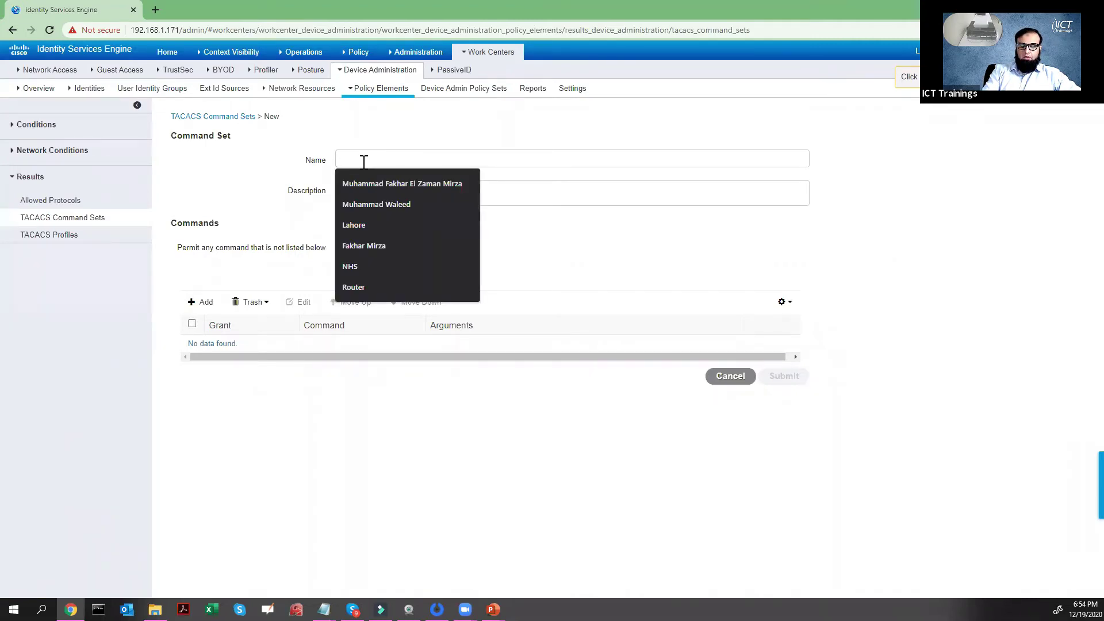
type("He")
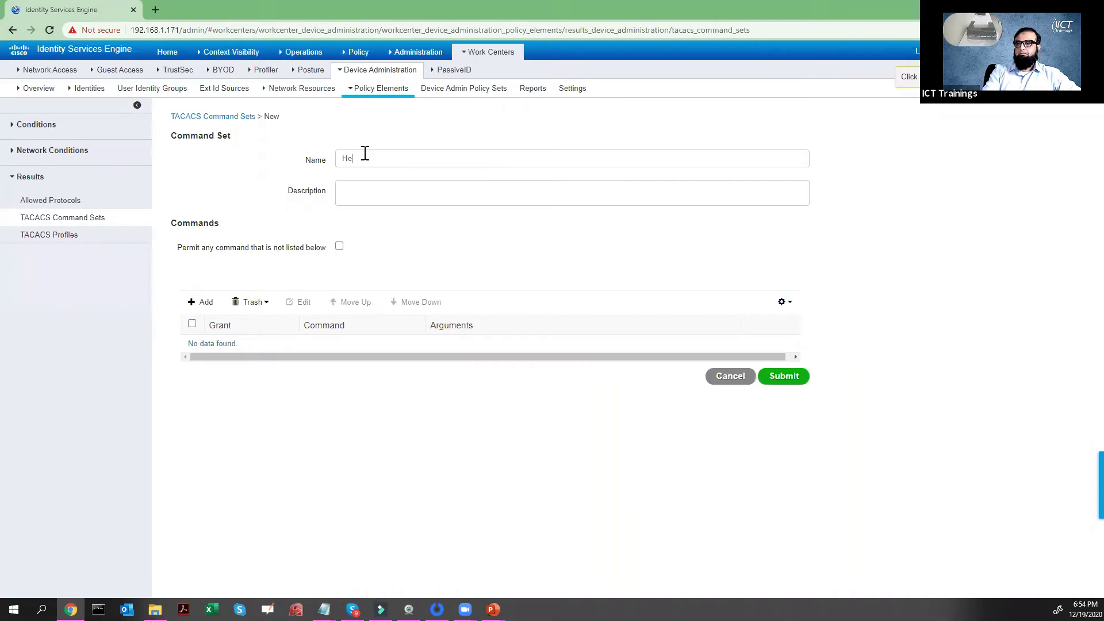
type("lpdesk")
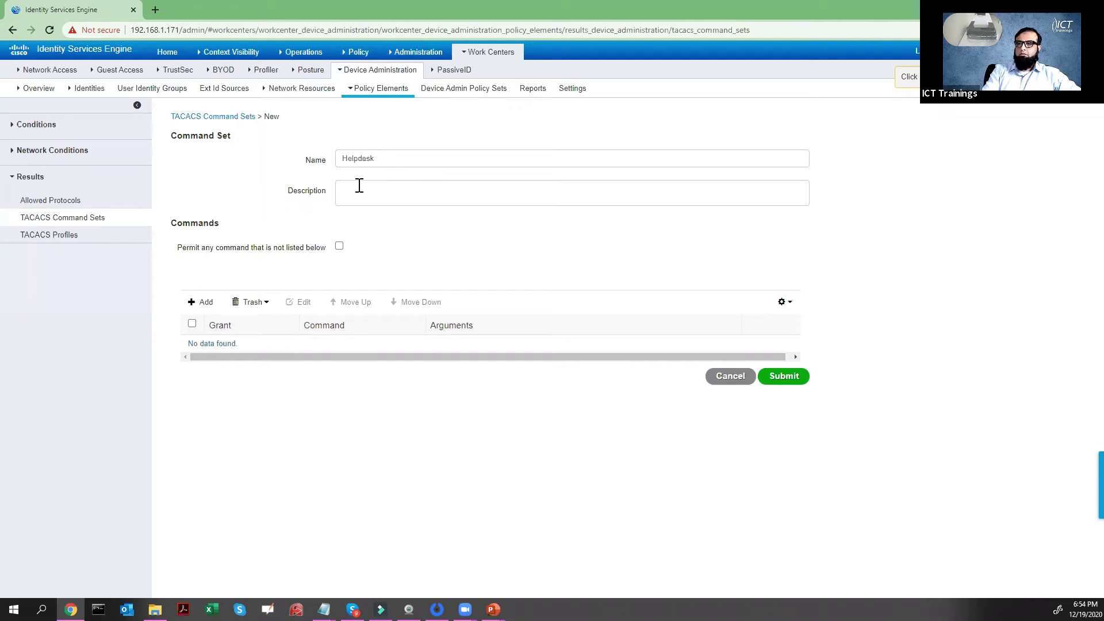
type("Commands allowed")
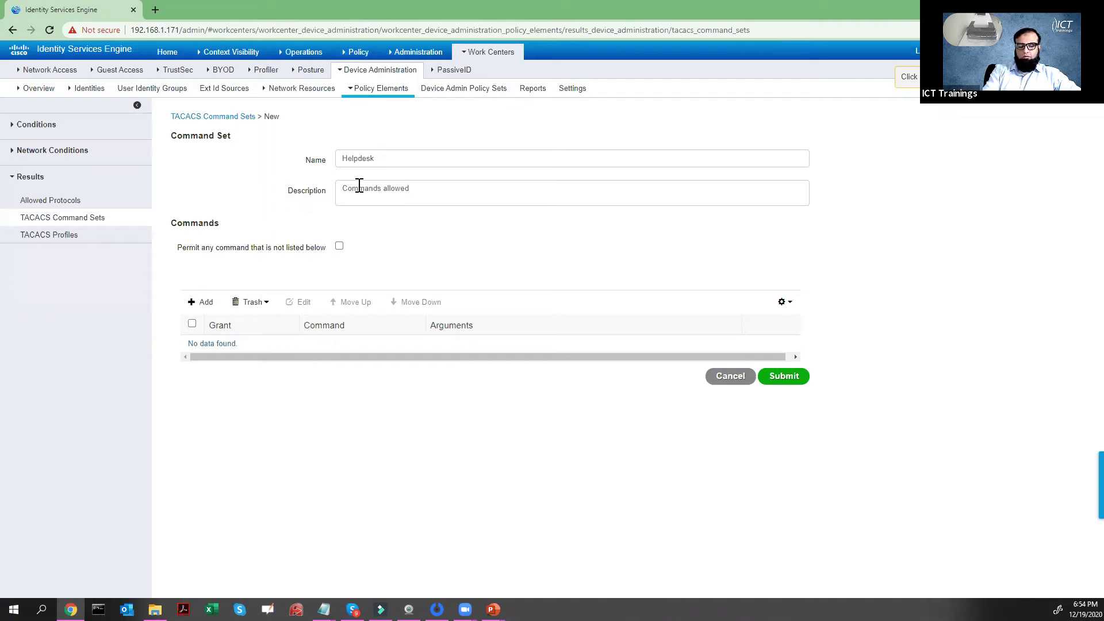
type(" for ")
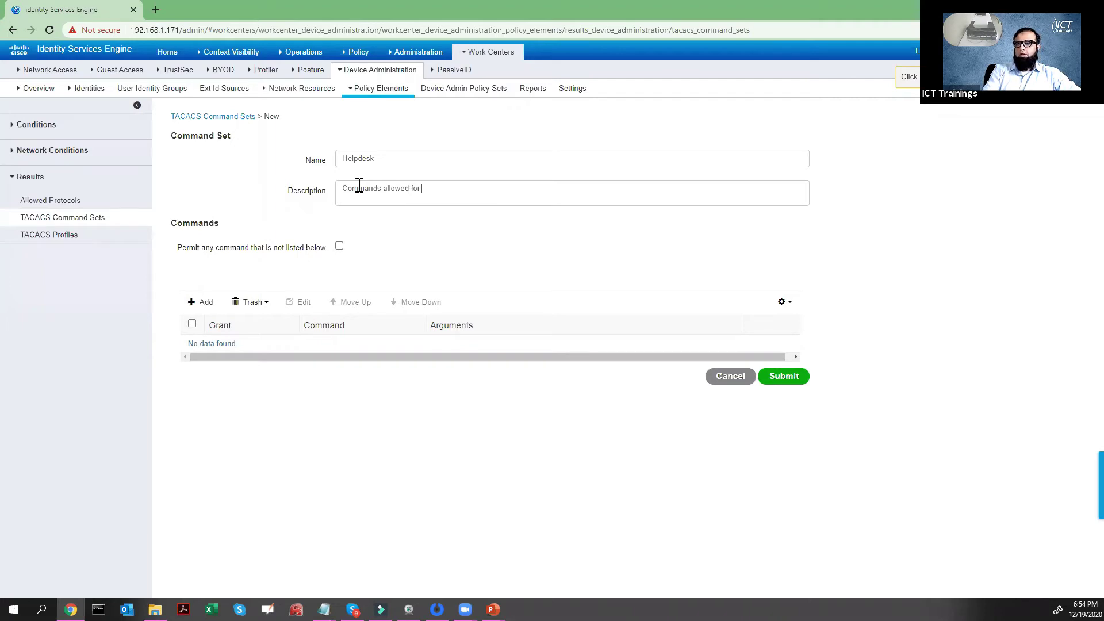
type("help desk admins.")
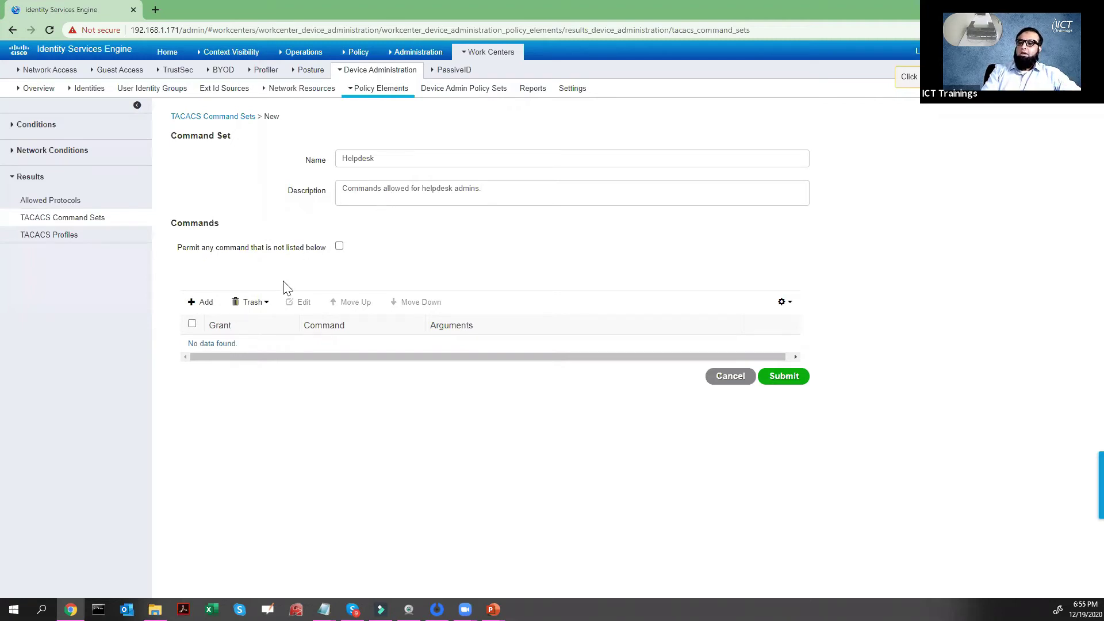
Add a Permit entry to the Helpdesk command set for the command show with the argument running-config.
left_click(206, 304)
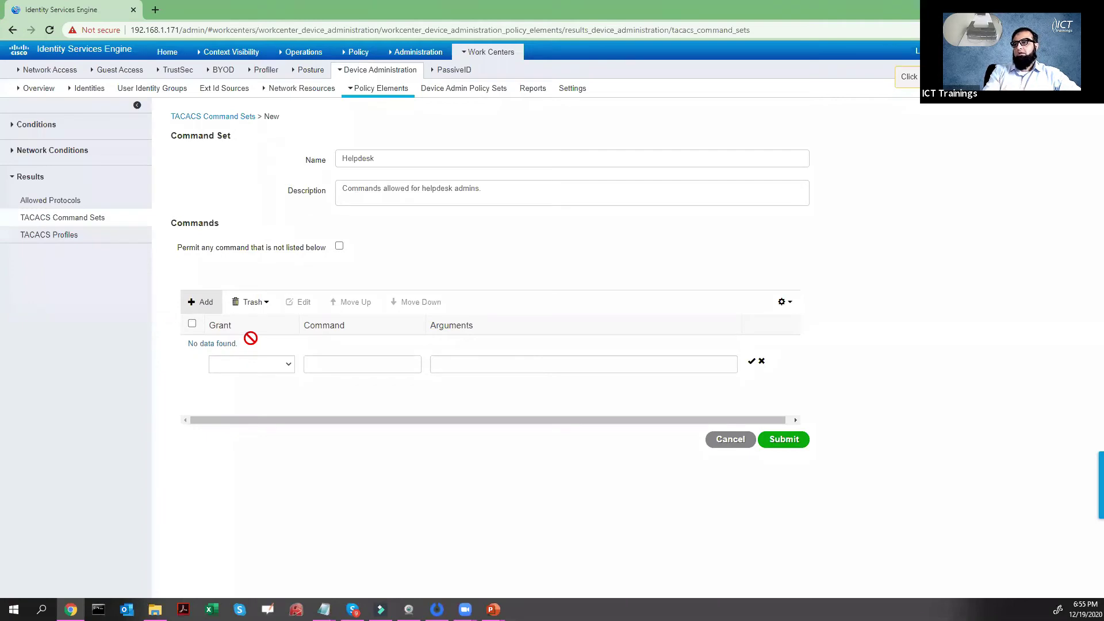
left_click(339, 361)
type("show")
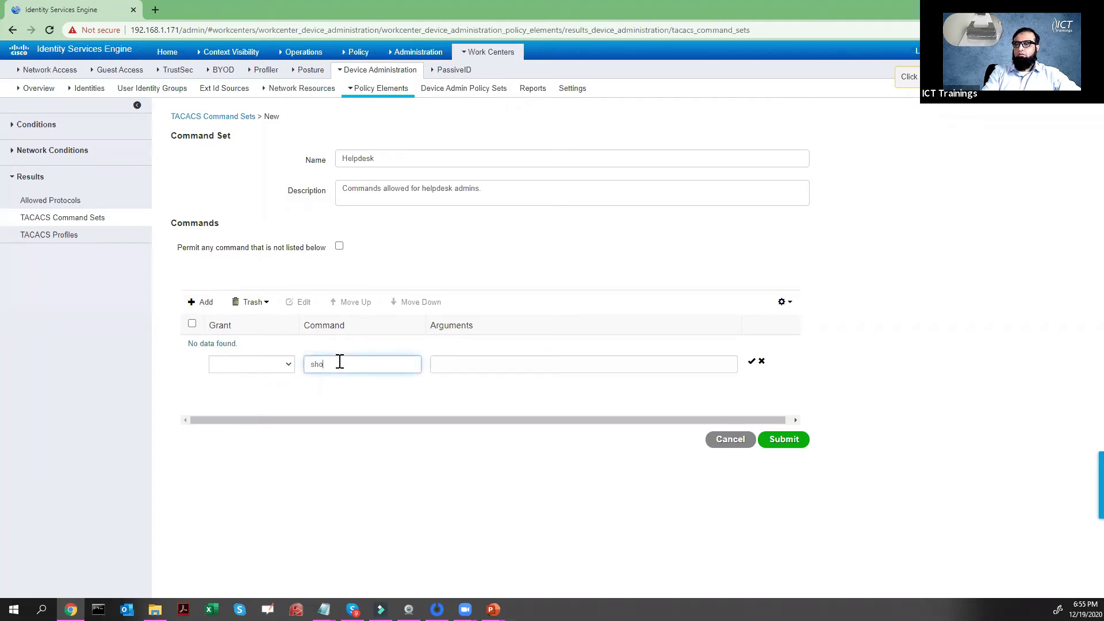
left_click(288, 367)
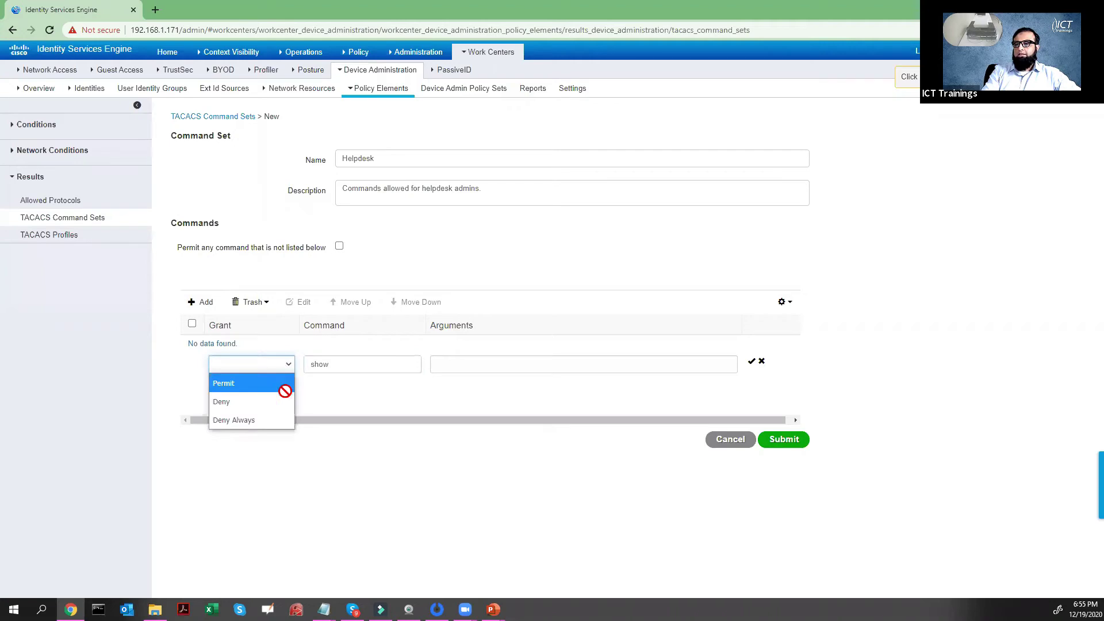
left_click(285, 385)
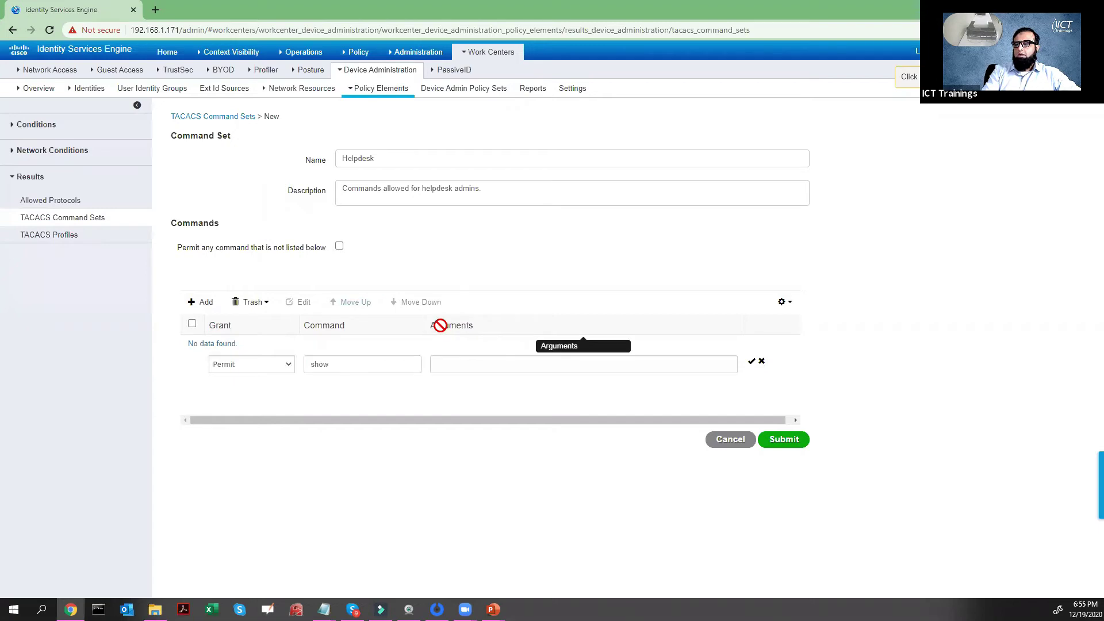
left_click(447, 367)
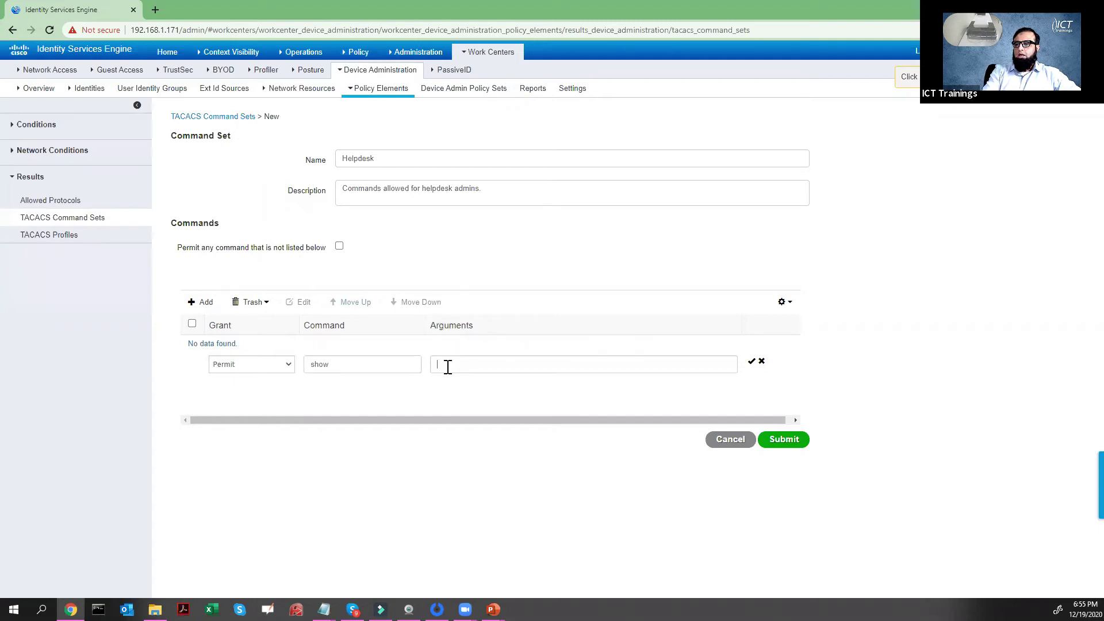
type("running-r")
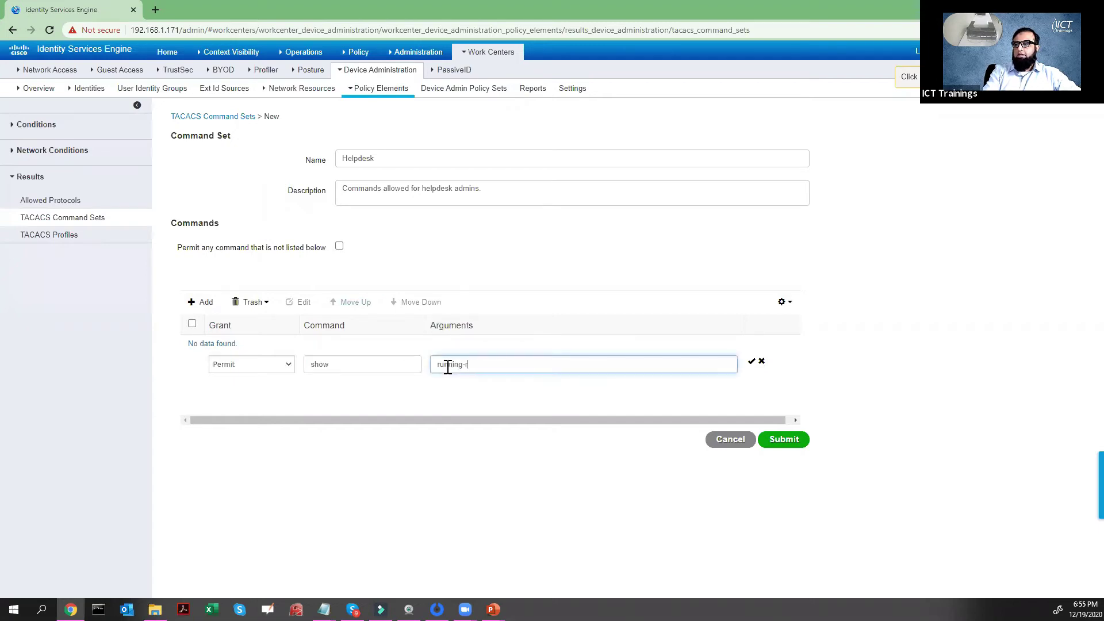
key("BackSpace")
type("config")
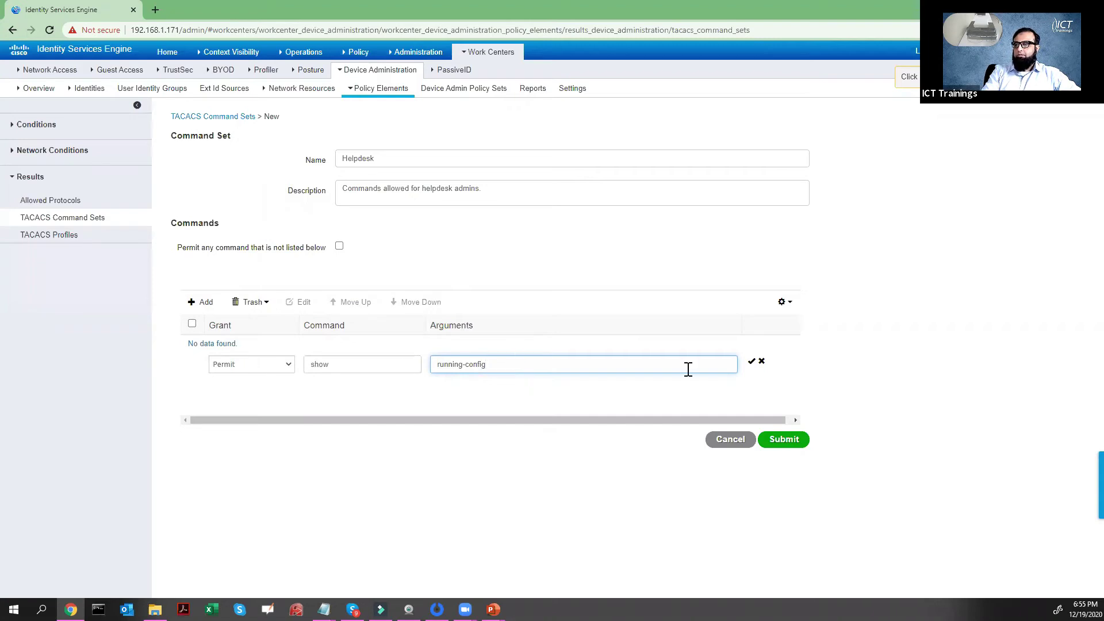
left_click(786, 443)
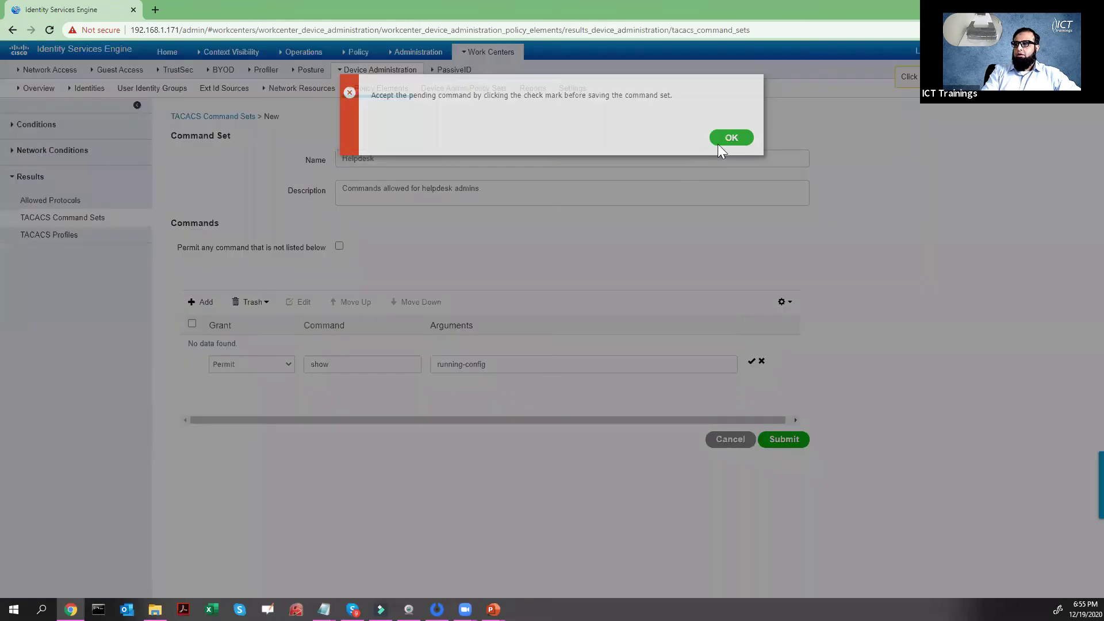
key("Return")
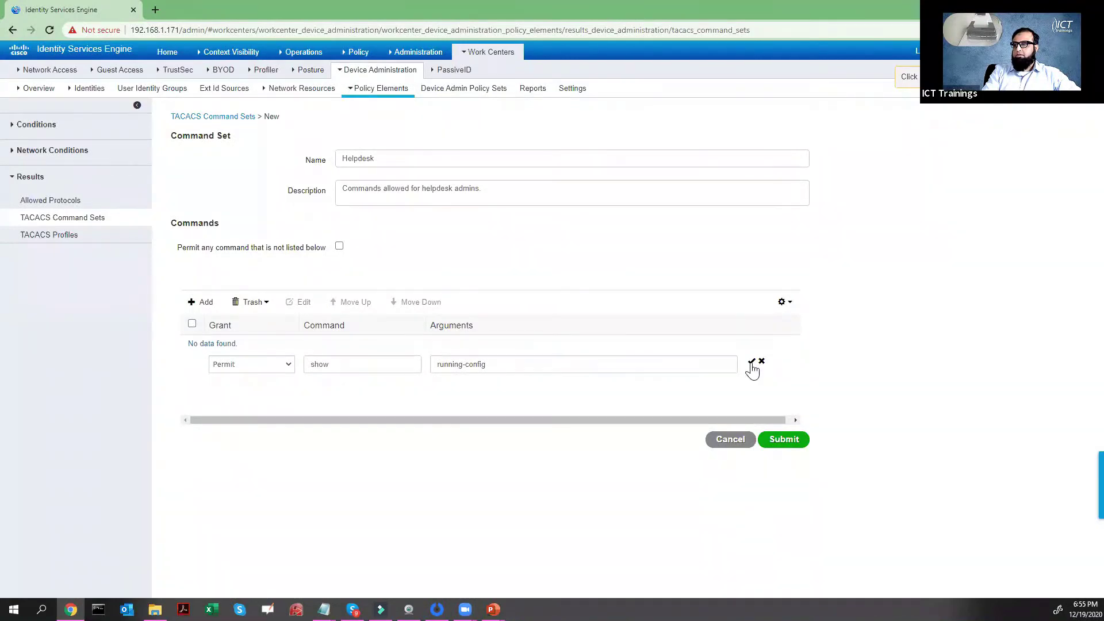
left_click(751, 362)
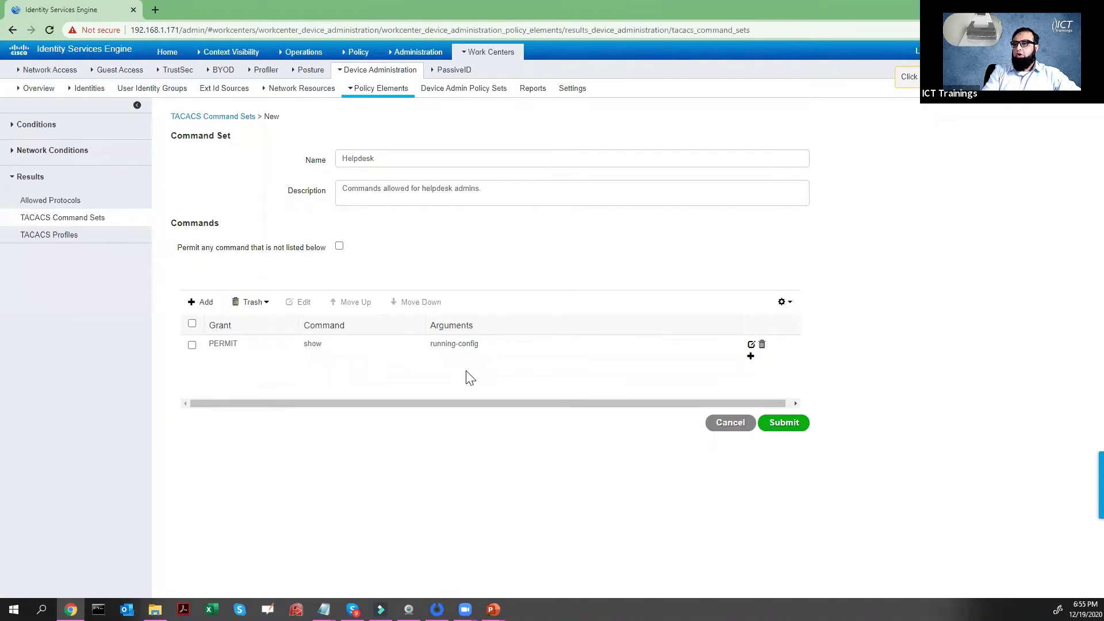
left_click(791, 428)
Add a second Permit entry to the Helpdesk command set for the command show with the argument version.
left_click(207, 303)
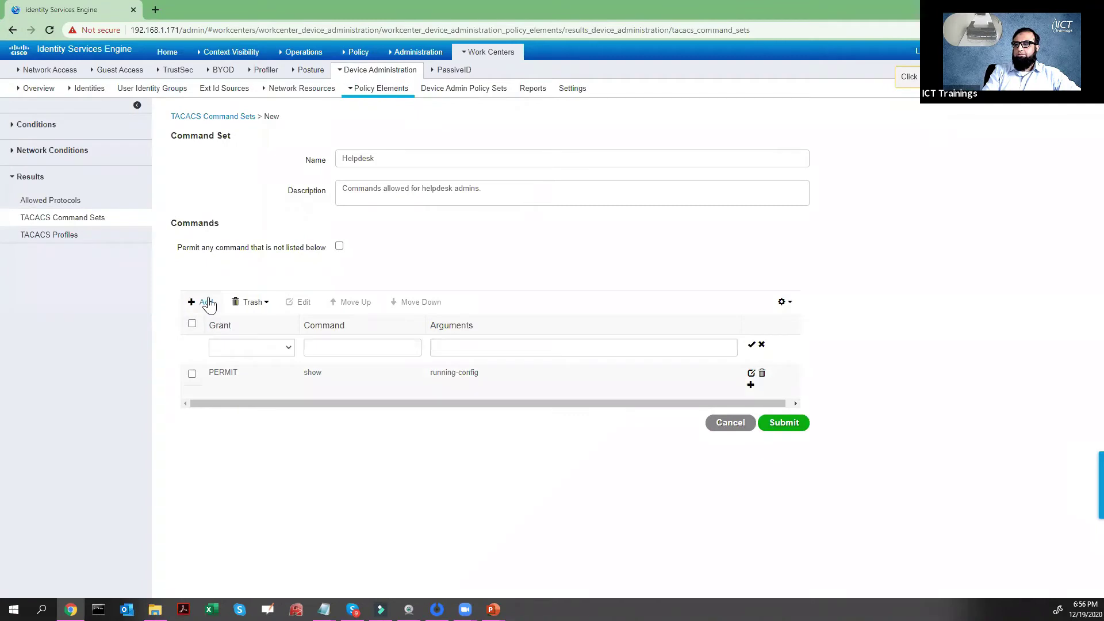
left_click(270, 347)
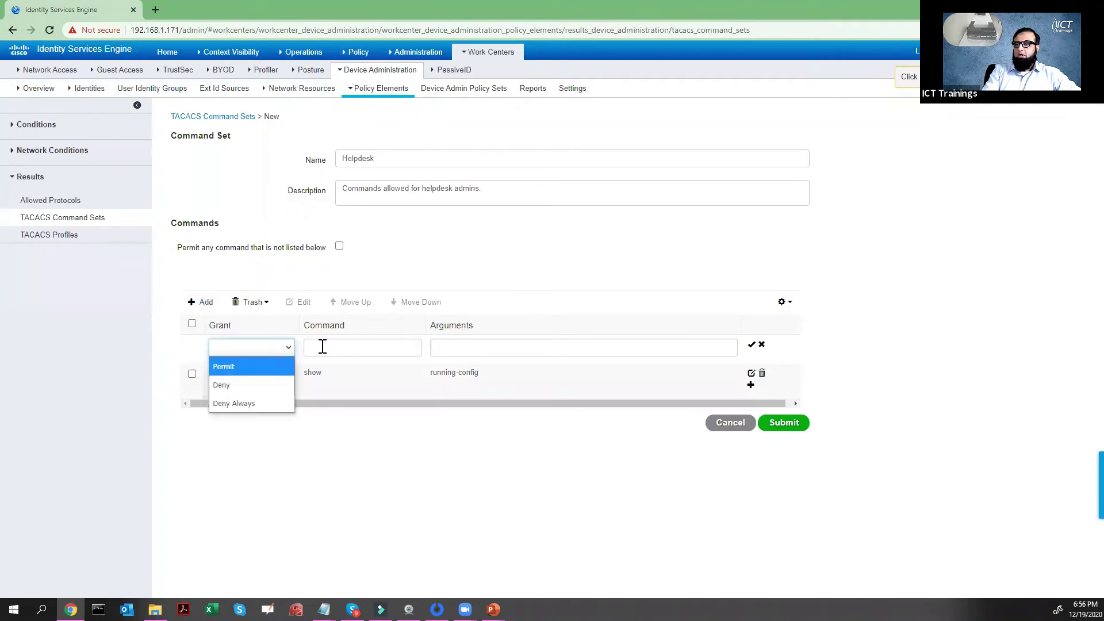
key("Return")
left_click(322, 346)
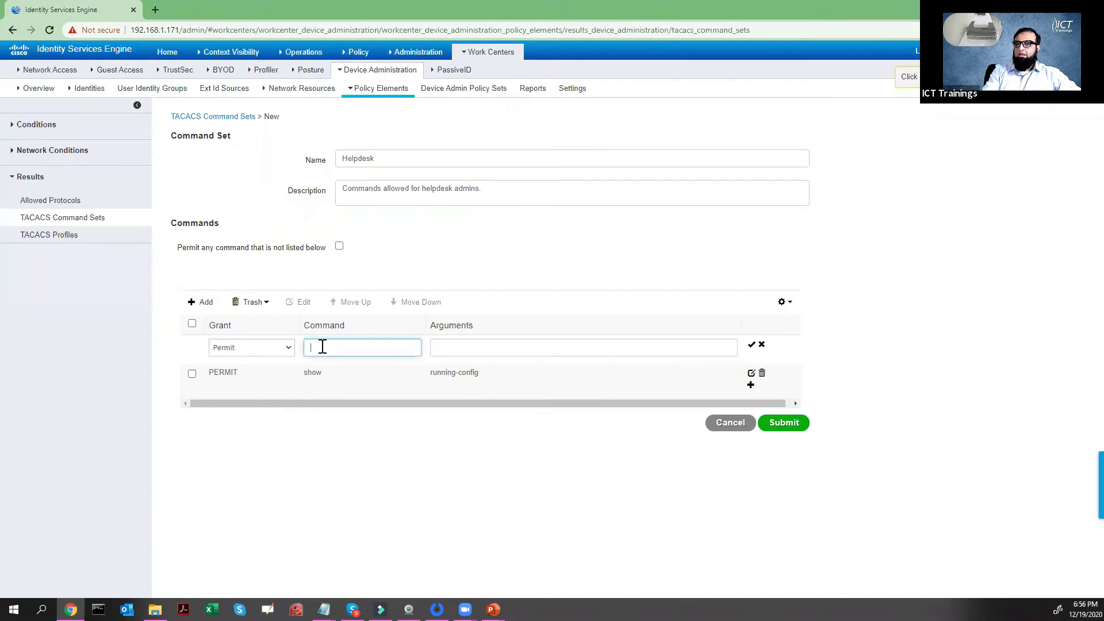
type("show")
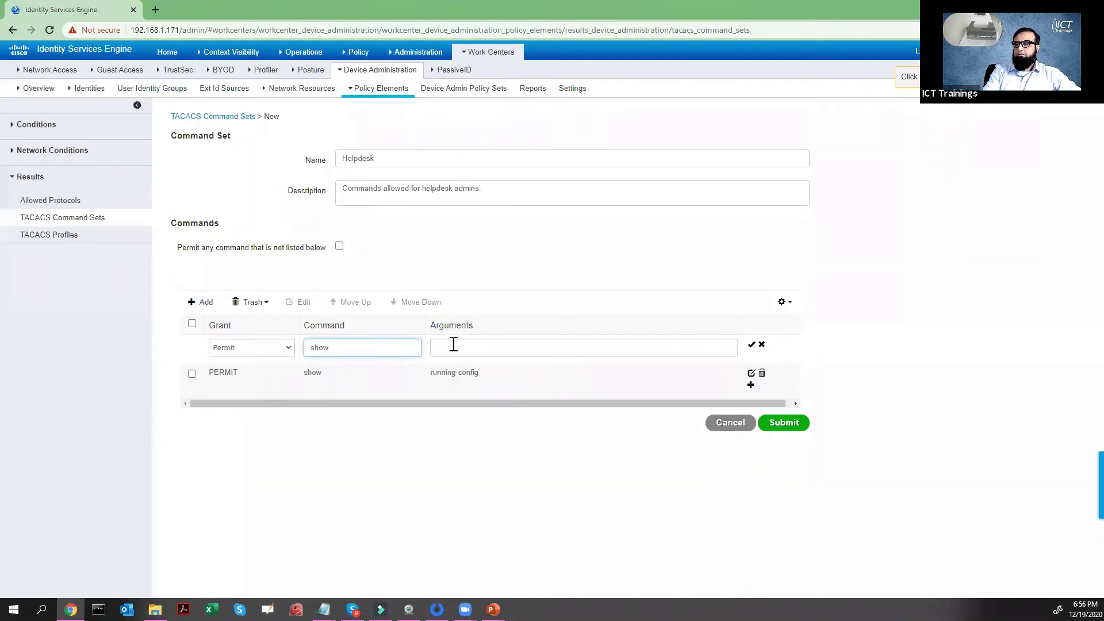
left_click(454, 343)
type("version")
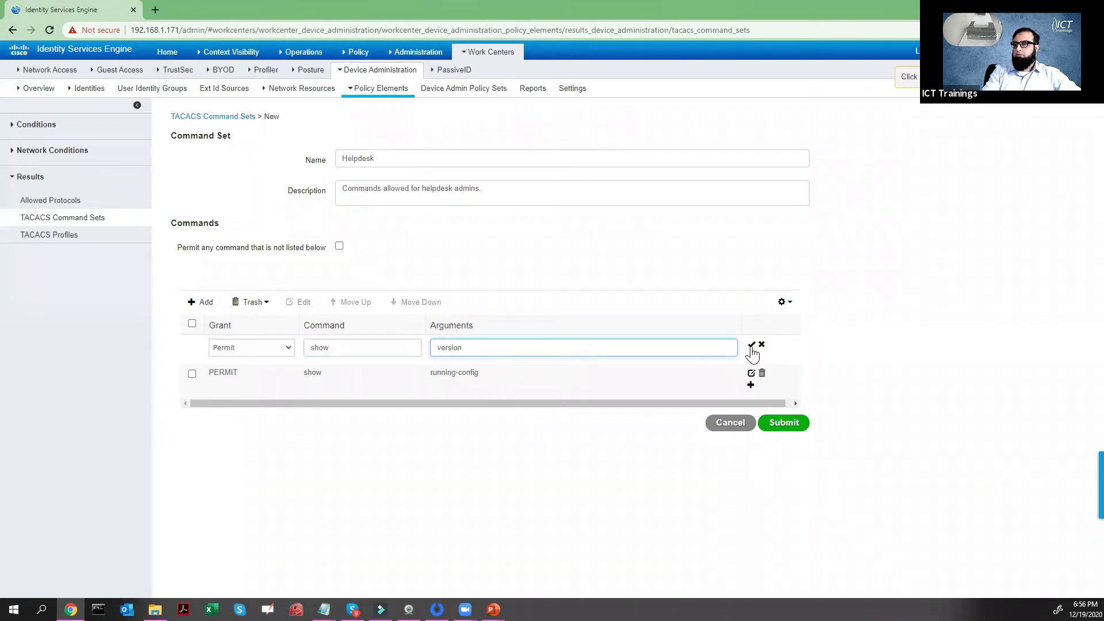
left_click(751, 345)
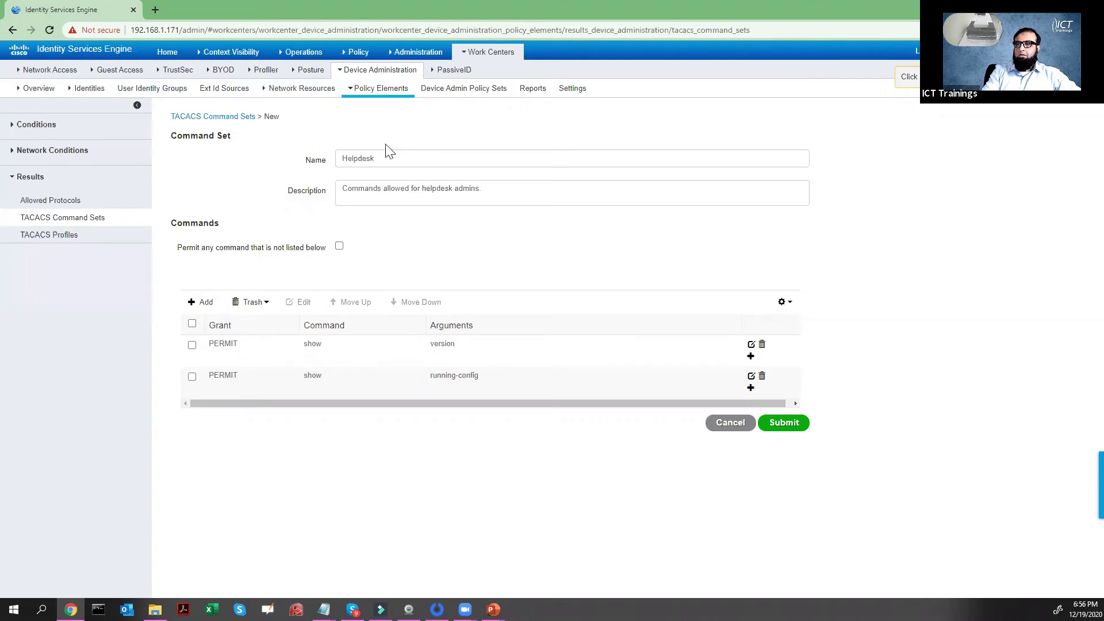
Add a Permit entry to the Helpdesk command set for the command show without any arguments.
left_click(204, 302)
left_click(262, 352)
left_click(257, 366)
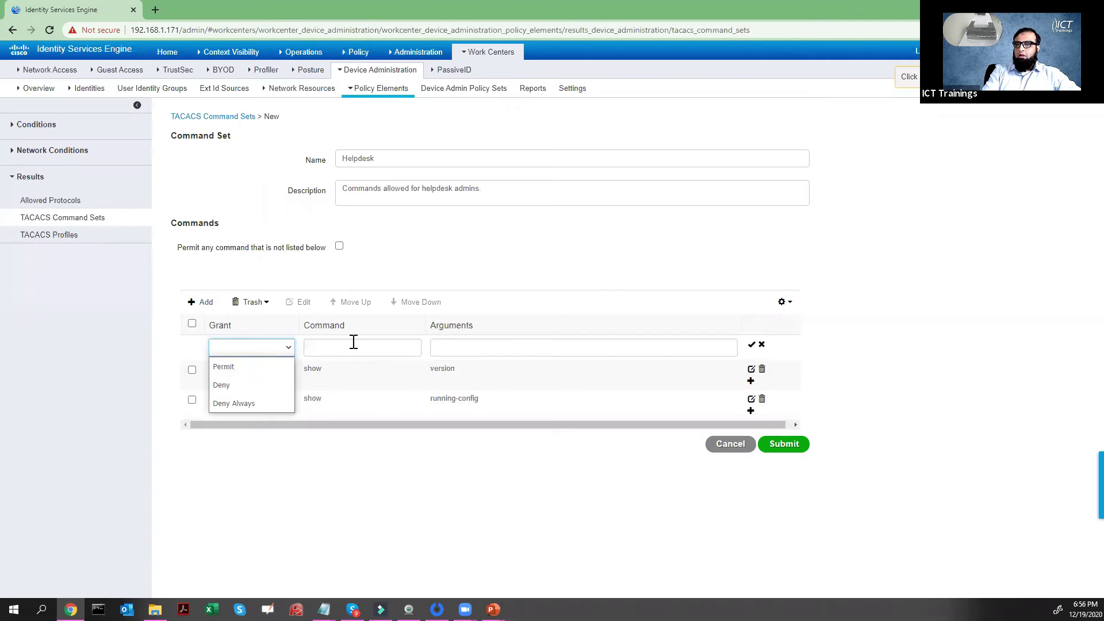
left_click(353, 343)
type("show")
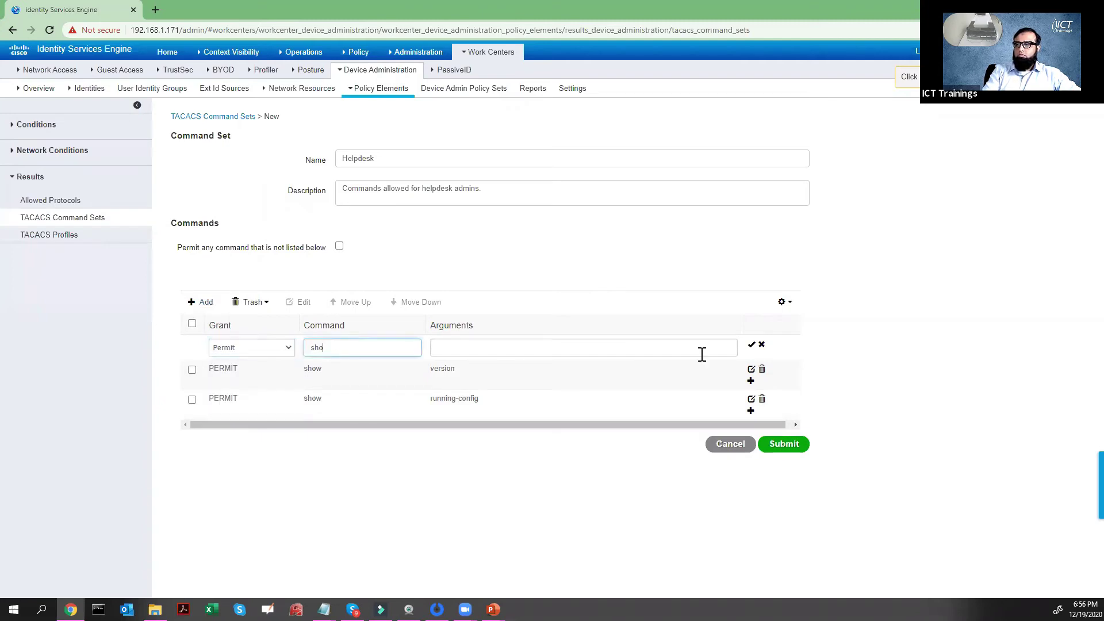
left_click(753, 348)
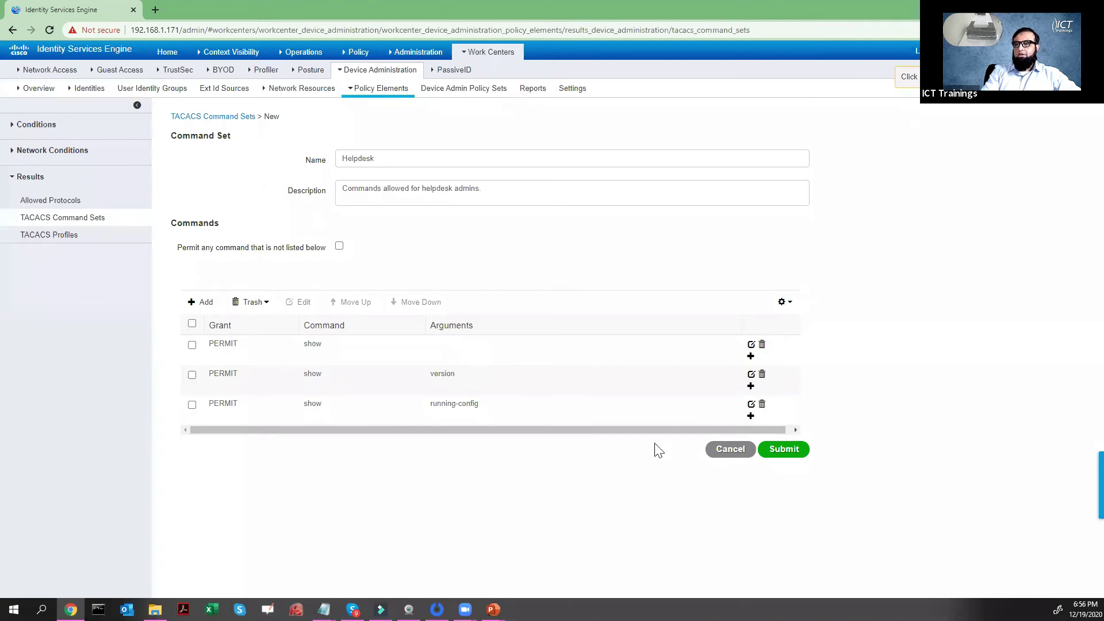
Delete the show version and show running-config entries from the Helpdesk command set.
left_click(762, 375)
left_click(762, 376)
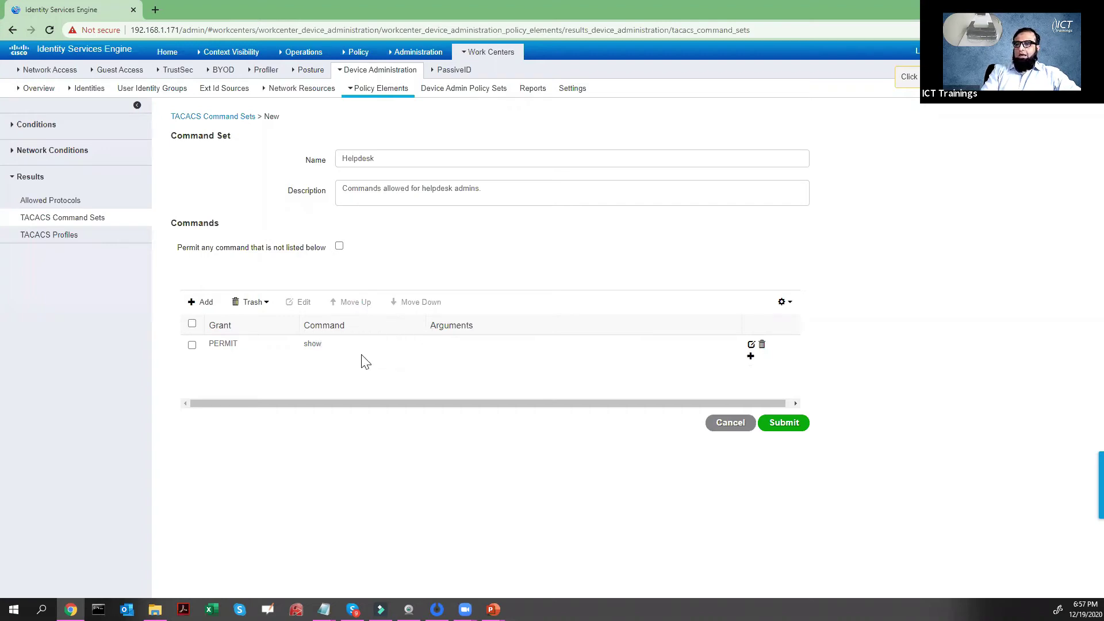
Add a Deny entry to the Helpdesk command set for the command show with the argument version.
left_click(201, 303)
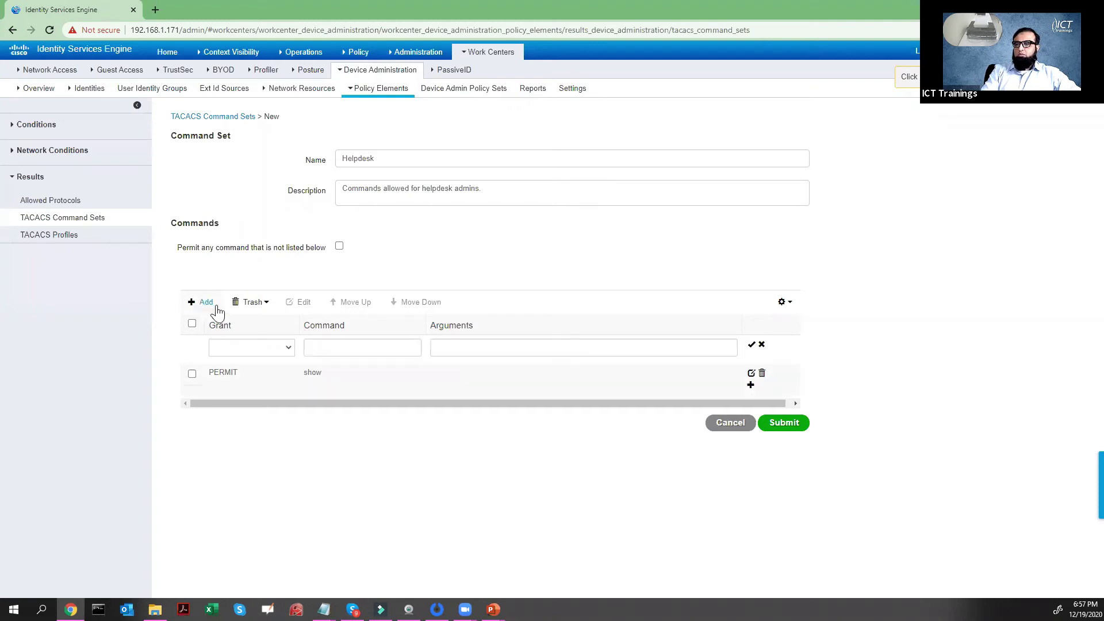
left_click(287, 349)
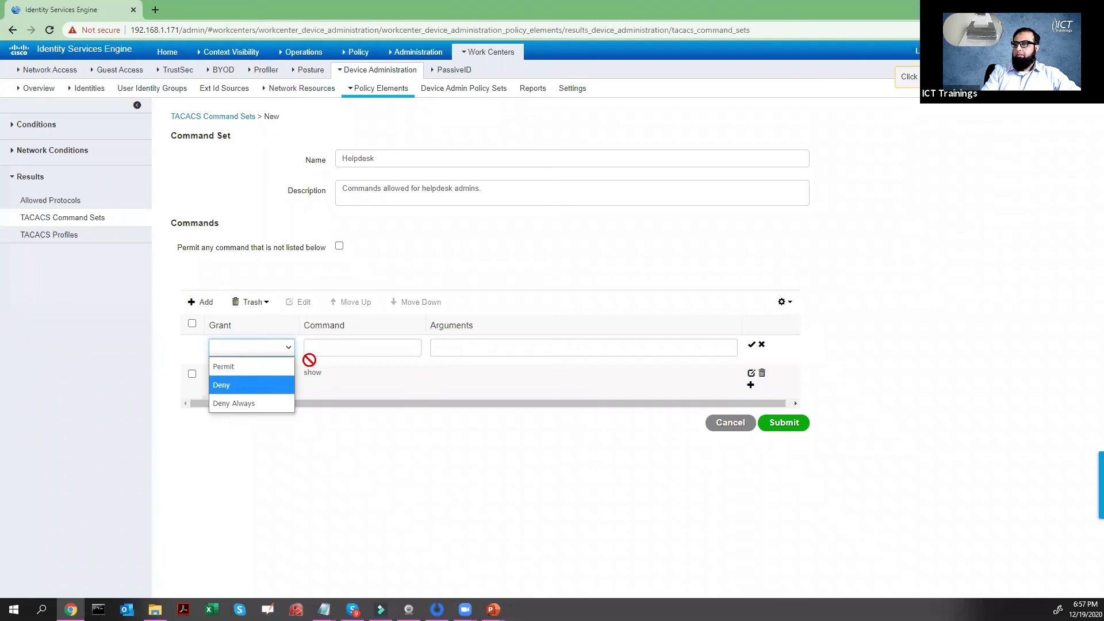
left_click(251, 385)
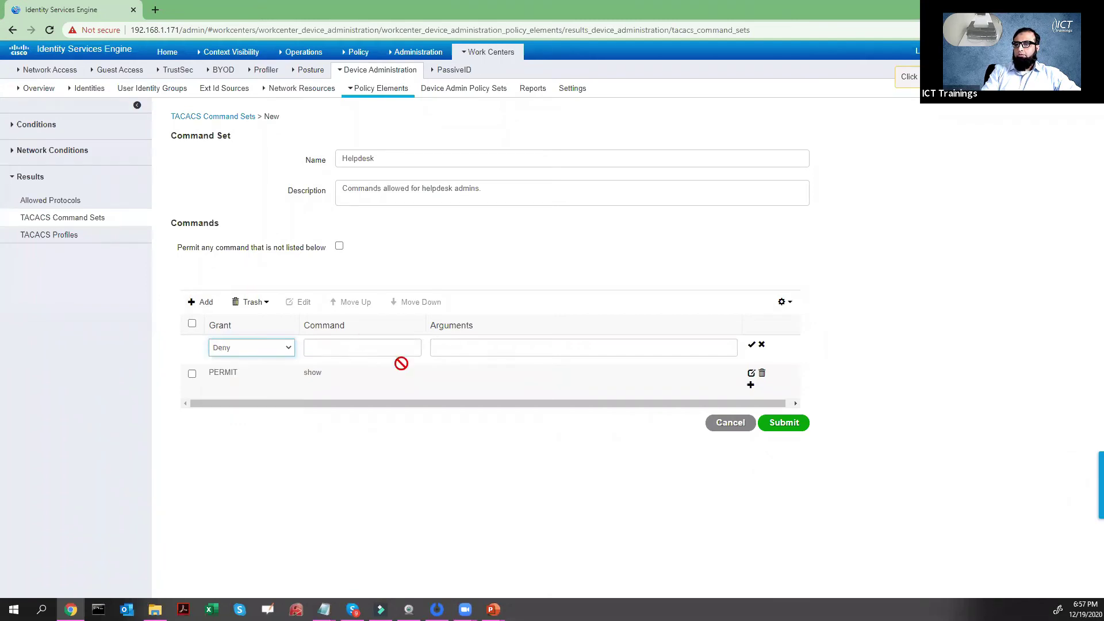
key("Tab")
type("show")
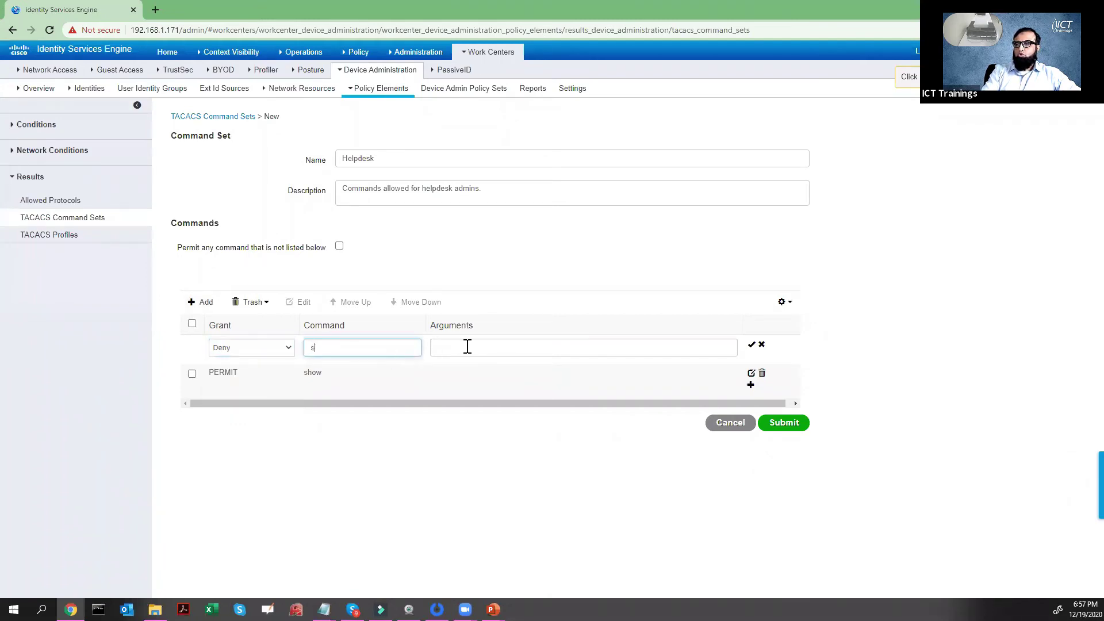
left_click(467, 347)
type("version")
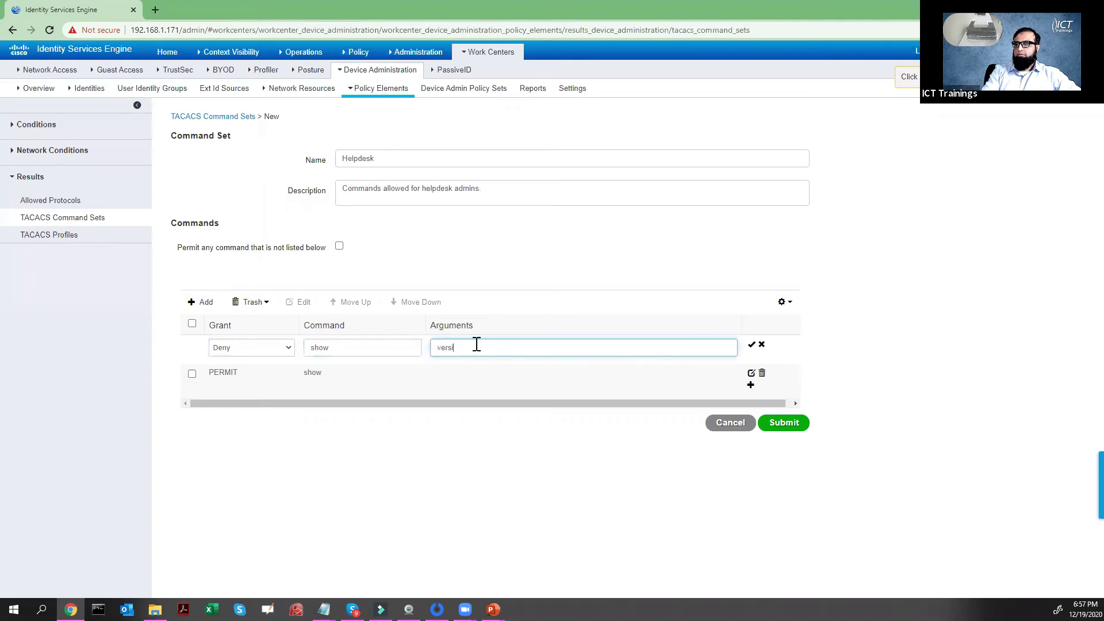
left_click(753, 344)
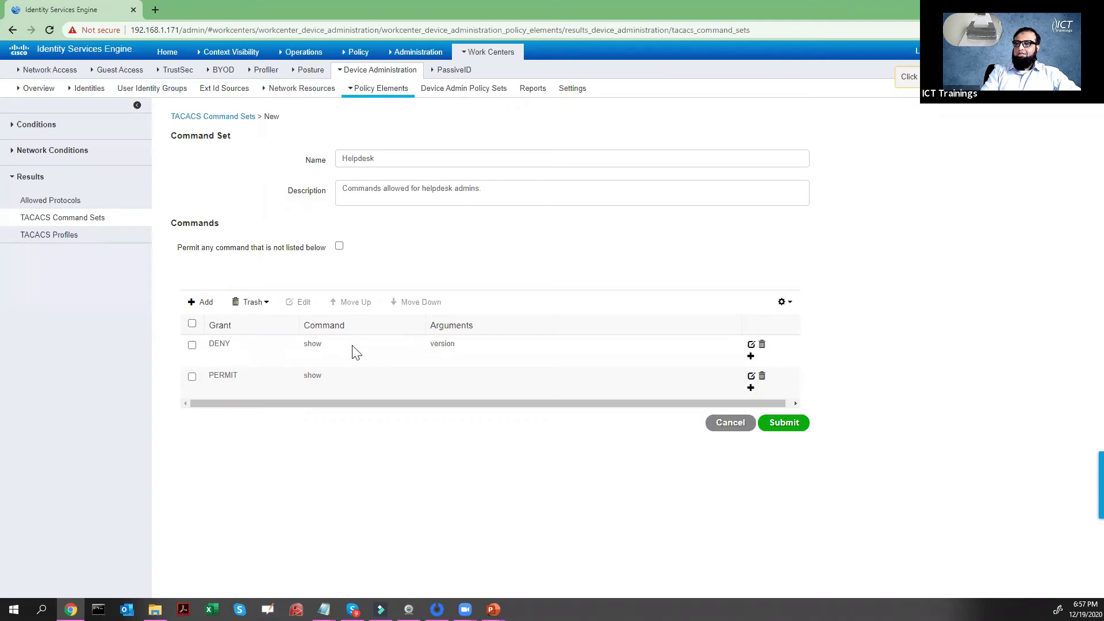
Move the Deny show version entry below the Permit show entry, return it above that entry, and deselect it.
left_click(306, 351)
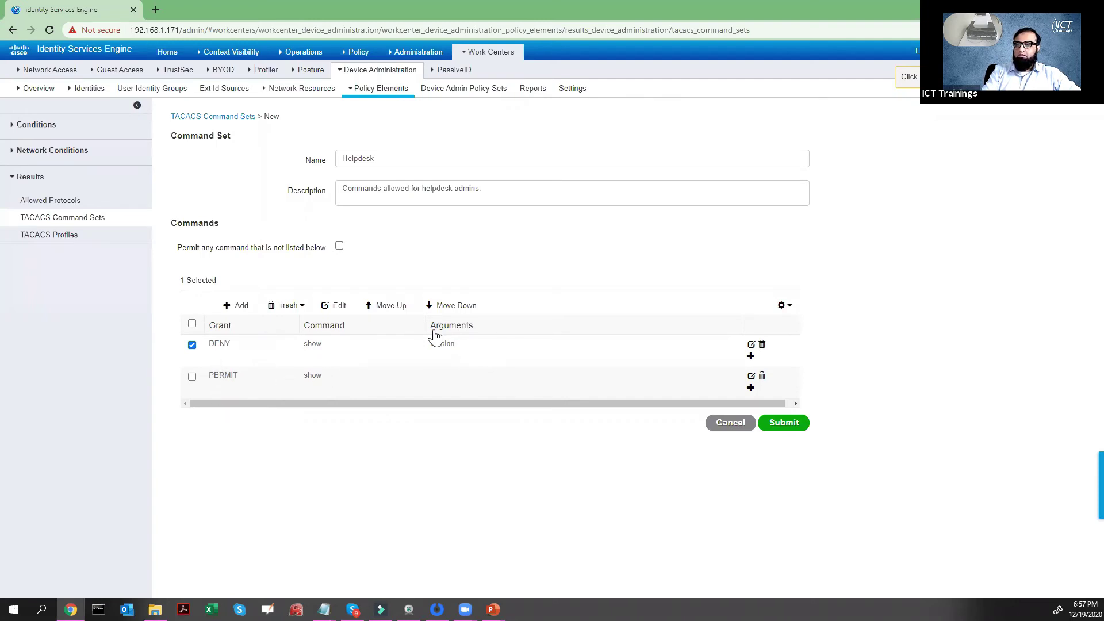
left_click(447, 315)
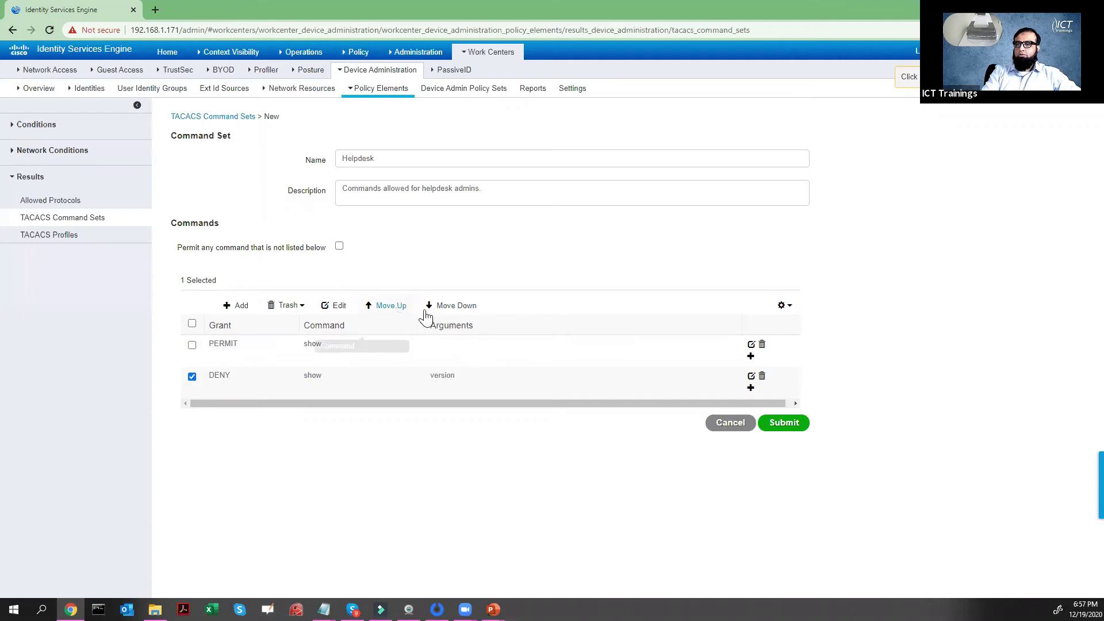
left_click(447, 311)
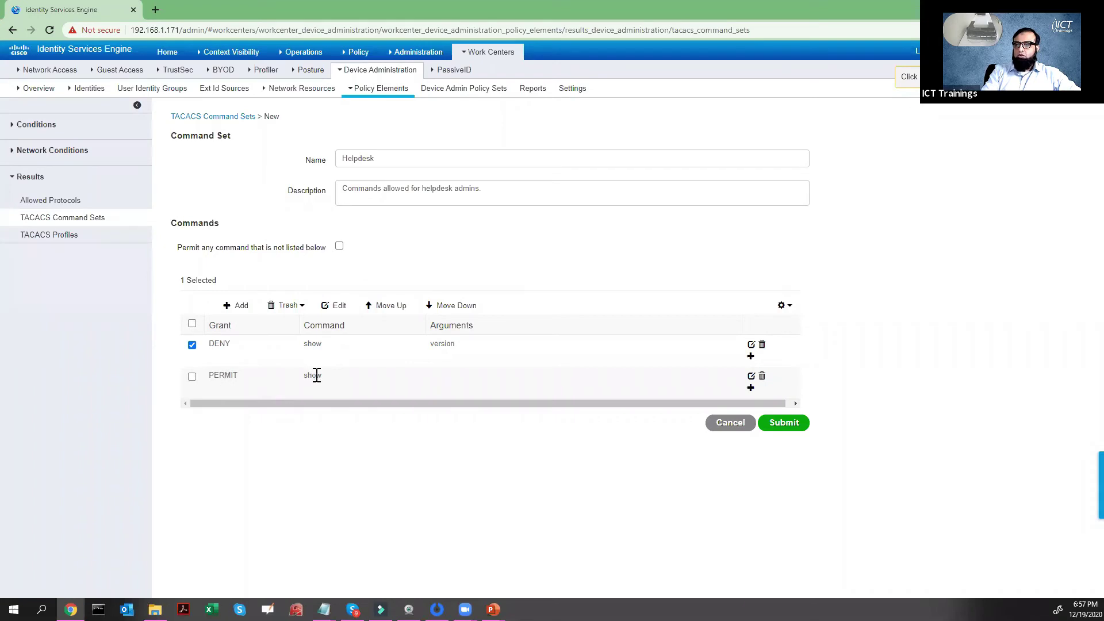
left_click(193, 345)
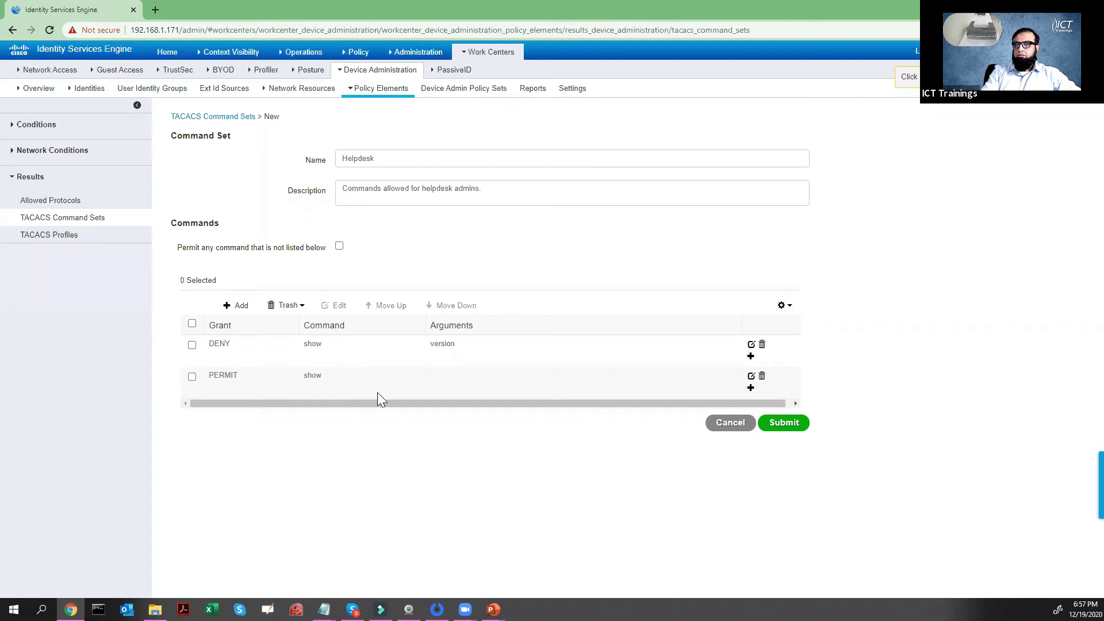
Add a Deny entry to the Helpdesk command set for the command show with the argument interface.
left_click(237, 305)
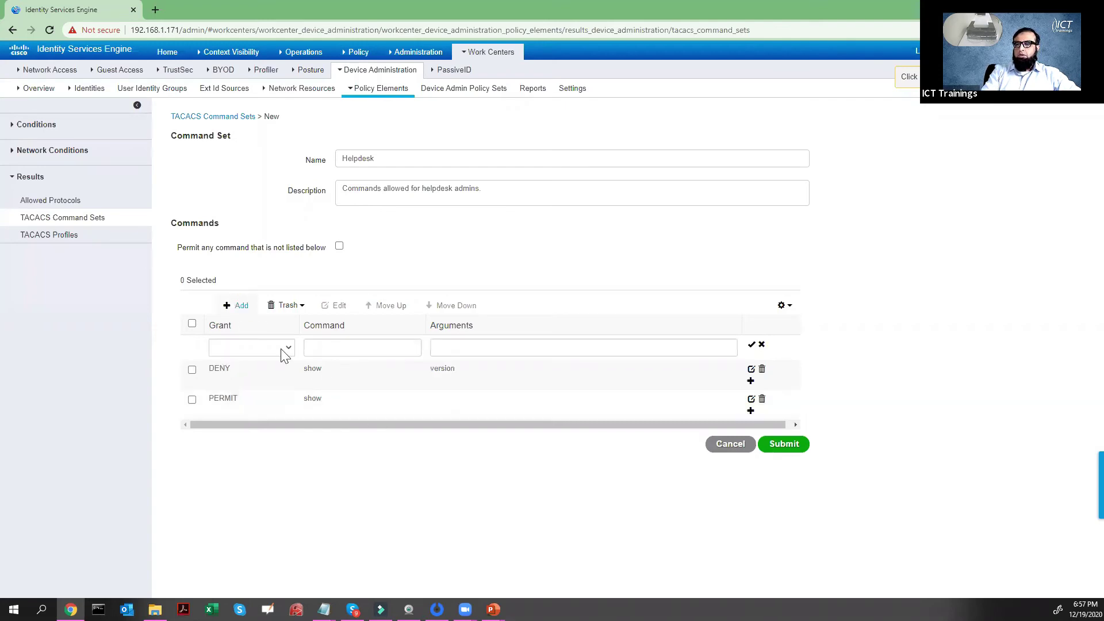
left_click(256, 347)
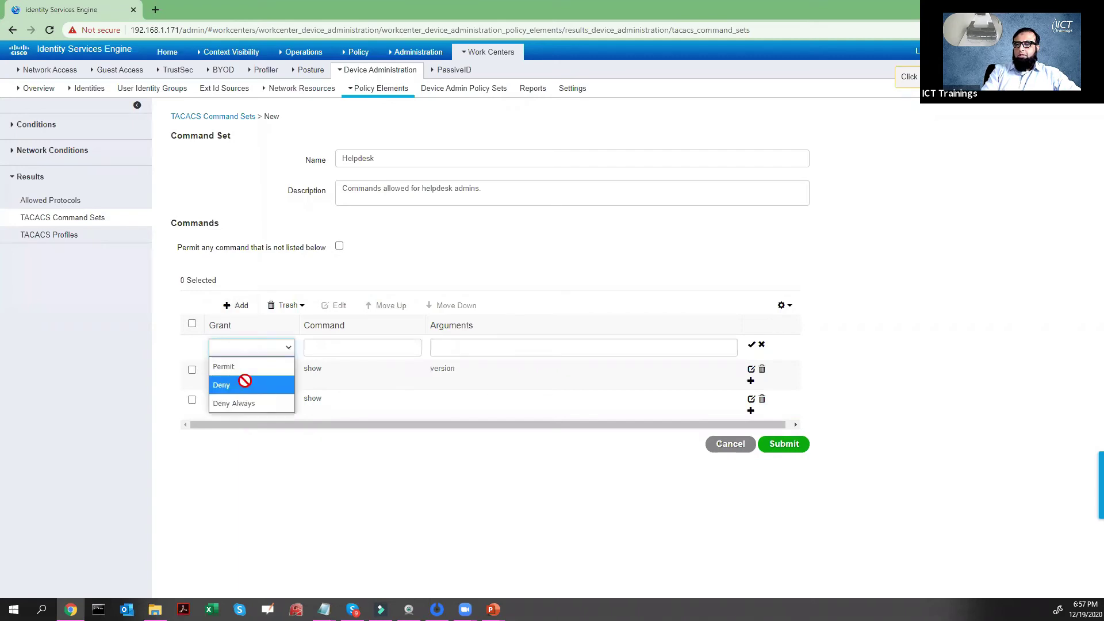
left_click(245, 384)
left_click(326, 347)
type("show")
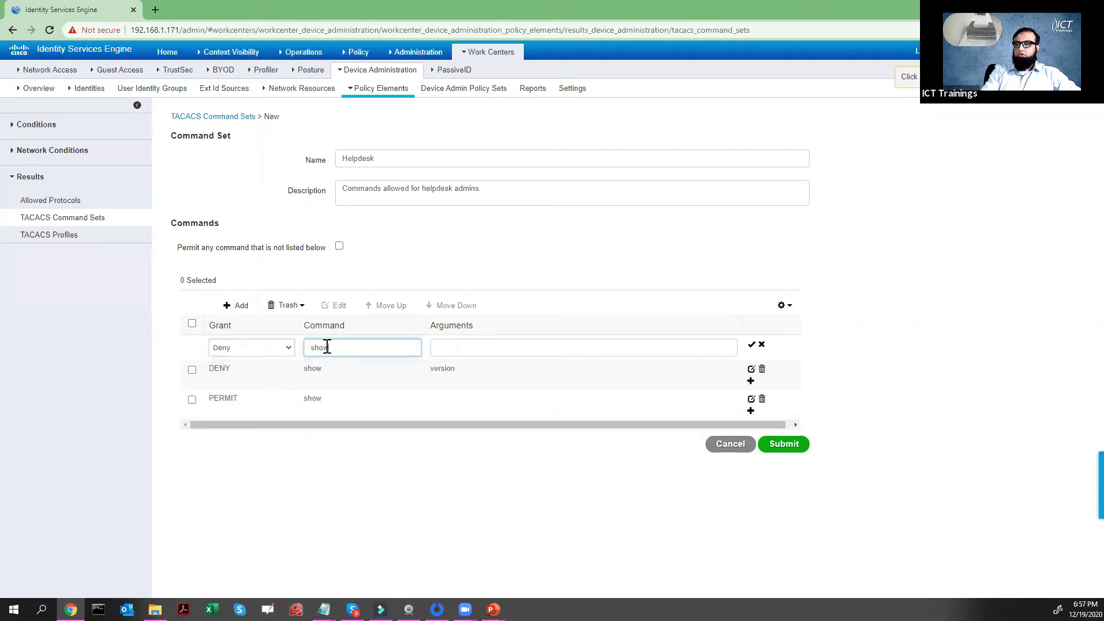
left_click(498, 349)
type("interface")
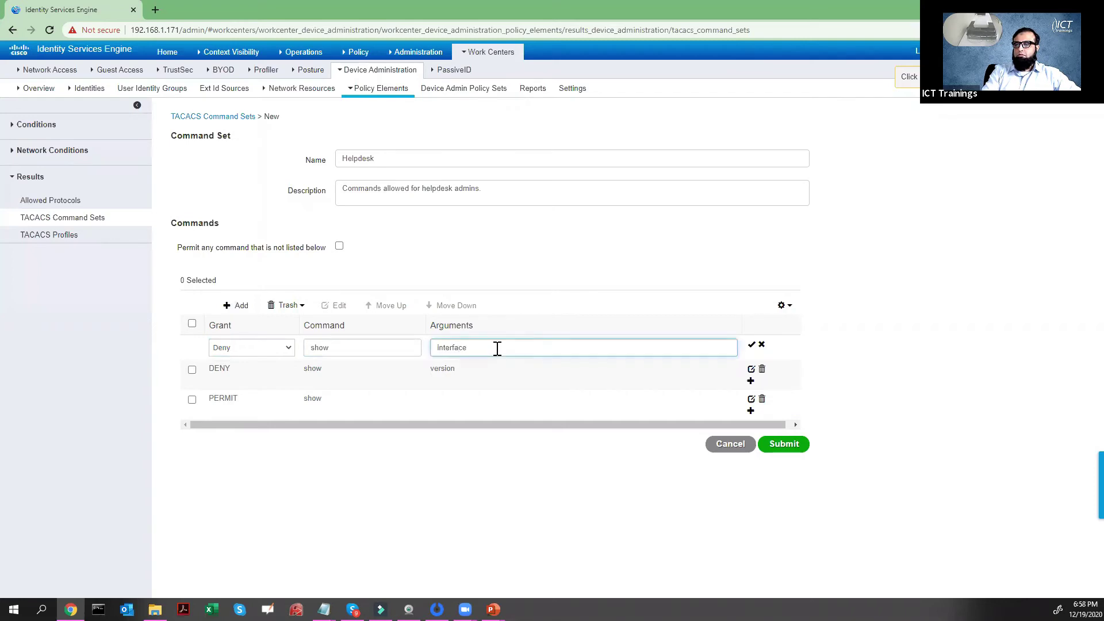
left_click(752, 344)
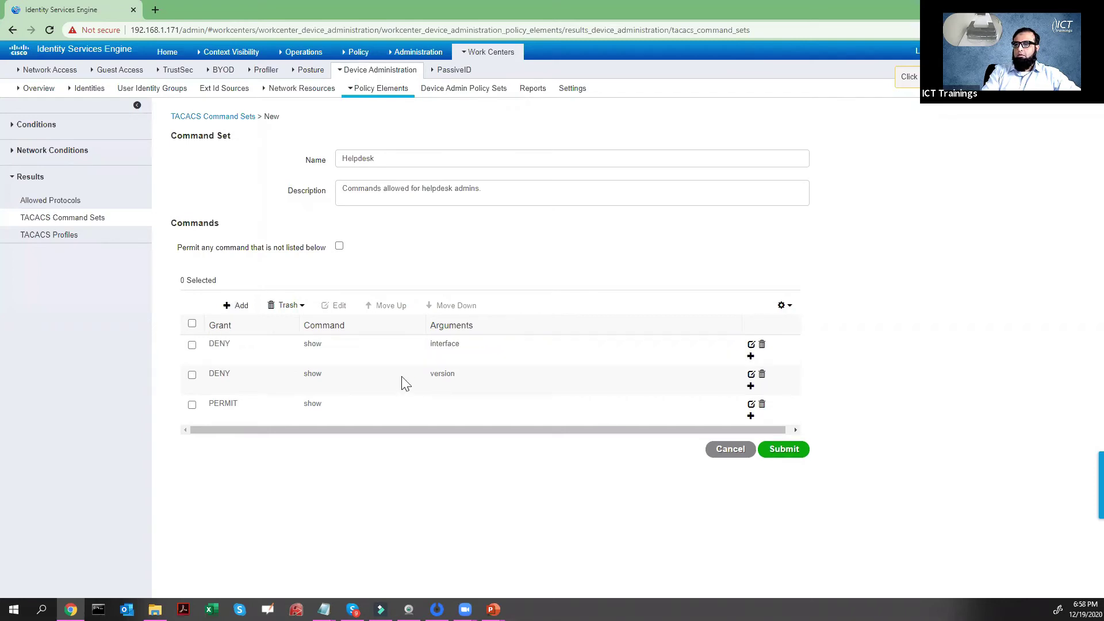
Reorder the Deny show interface entry to sit between the Deny show version and Permit show entries, and deselect it.
left_click(192, 346)
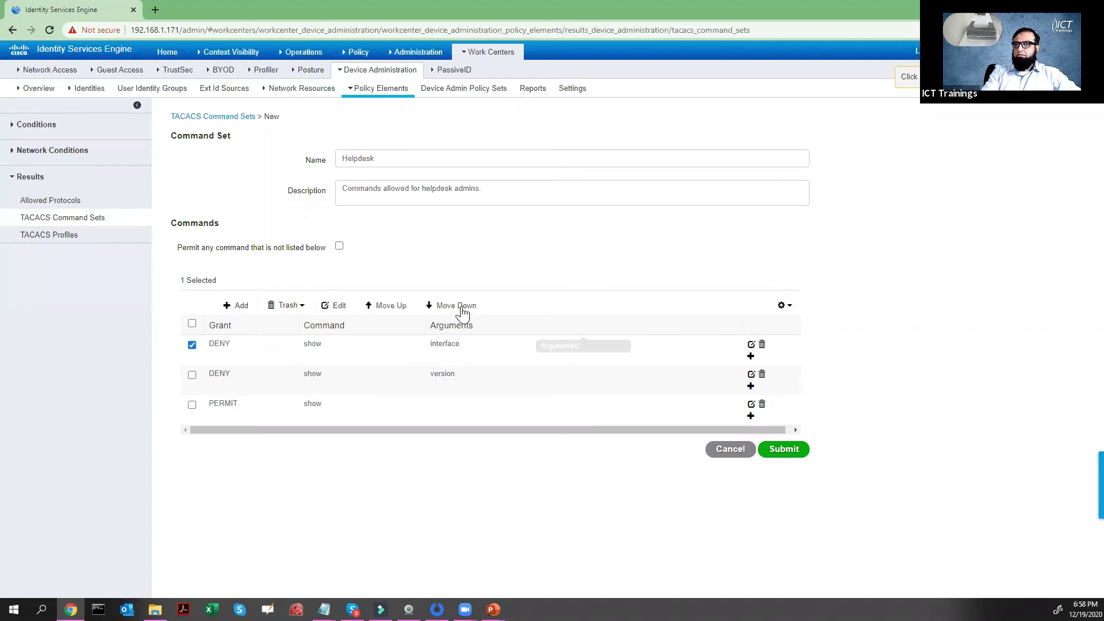
double_click(463, 314)
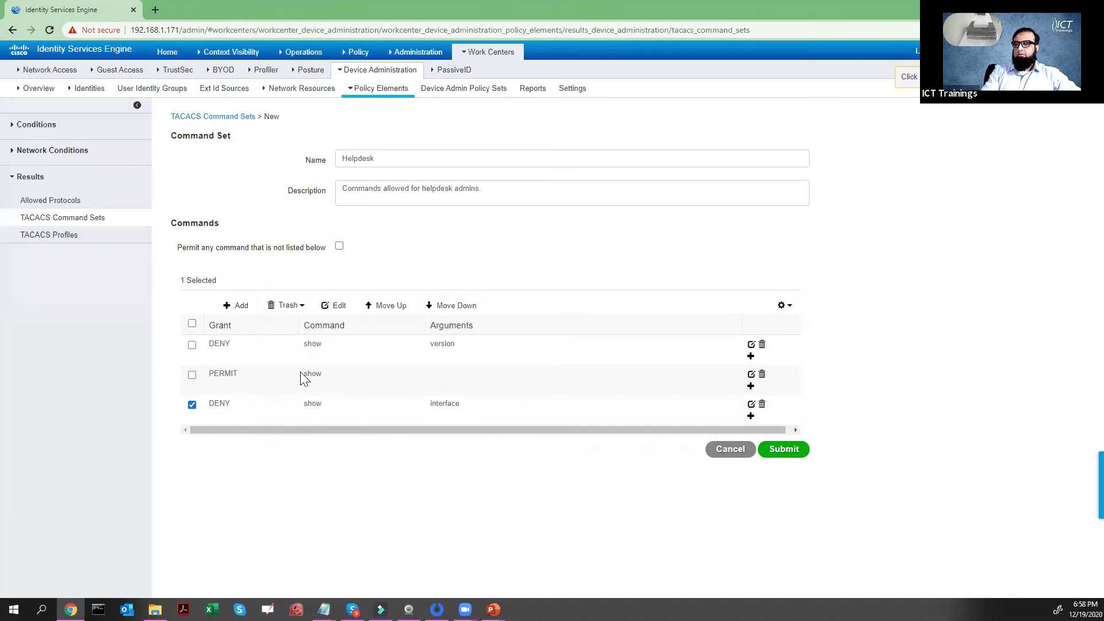
double_click(333, 376)
left_click(276, 366)
left_click(400, 308)
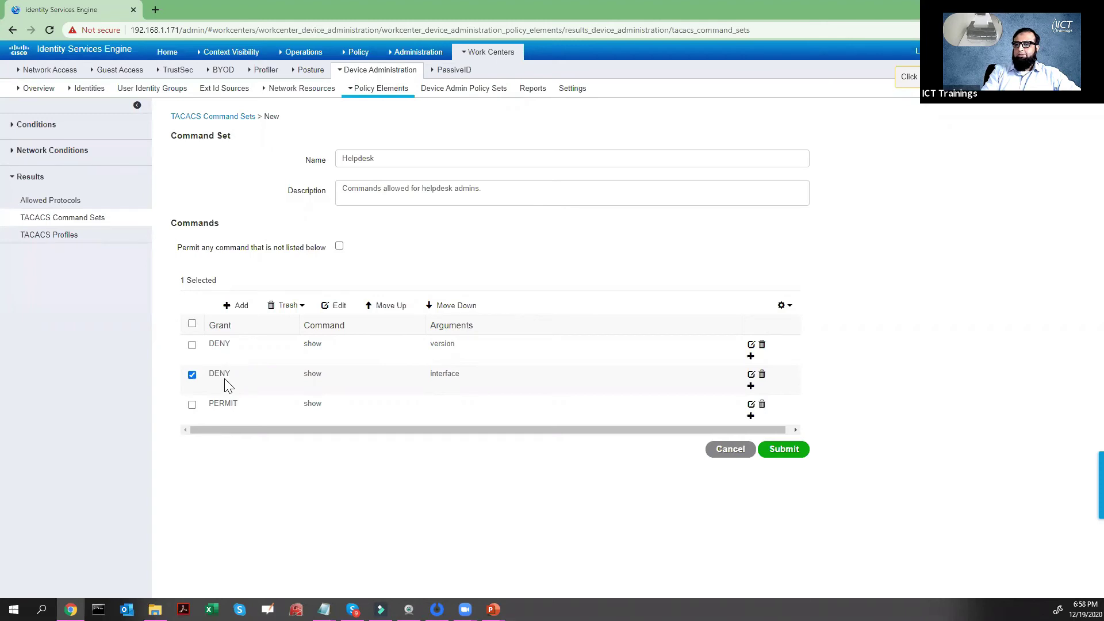
left_click(192, 375)
Add a Deny Always entry to the Helpdesk command set for the command show with the argument ip.
left_click(285, 351)
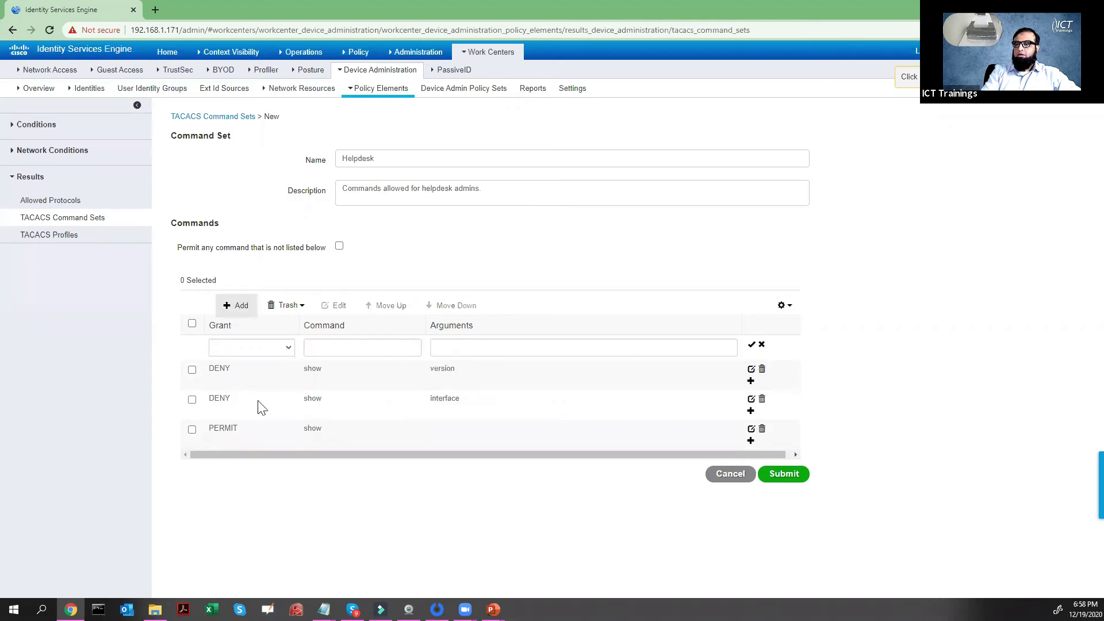
key("Return")
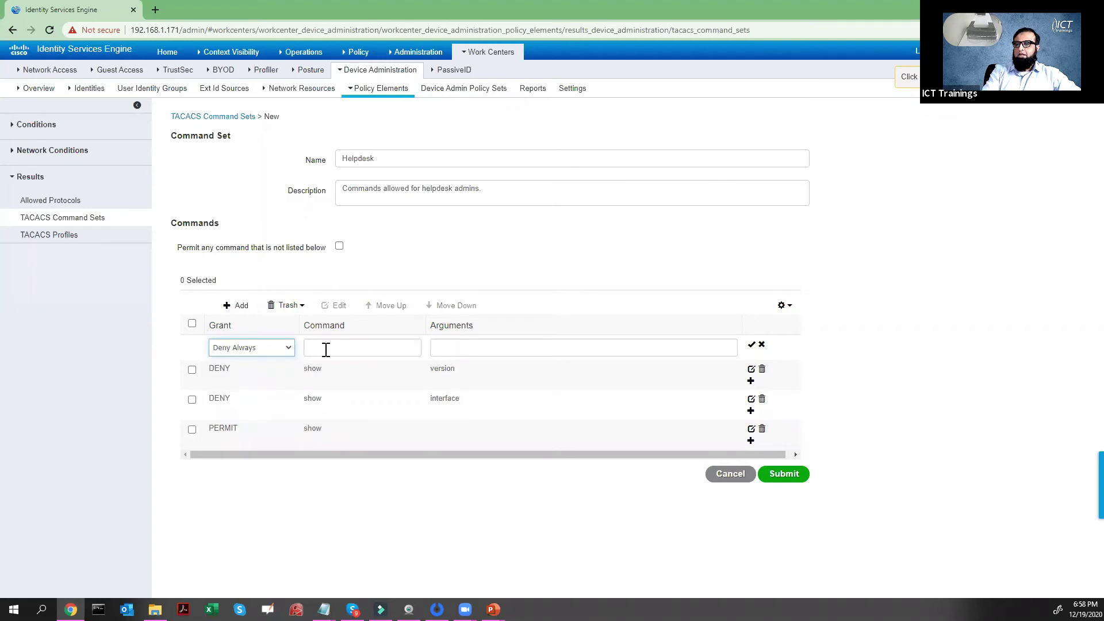
left_click(326, 349)
type("show")
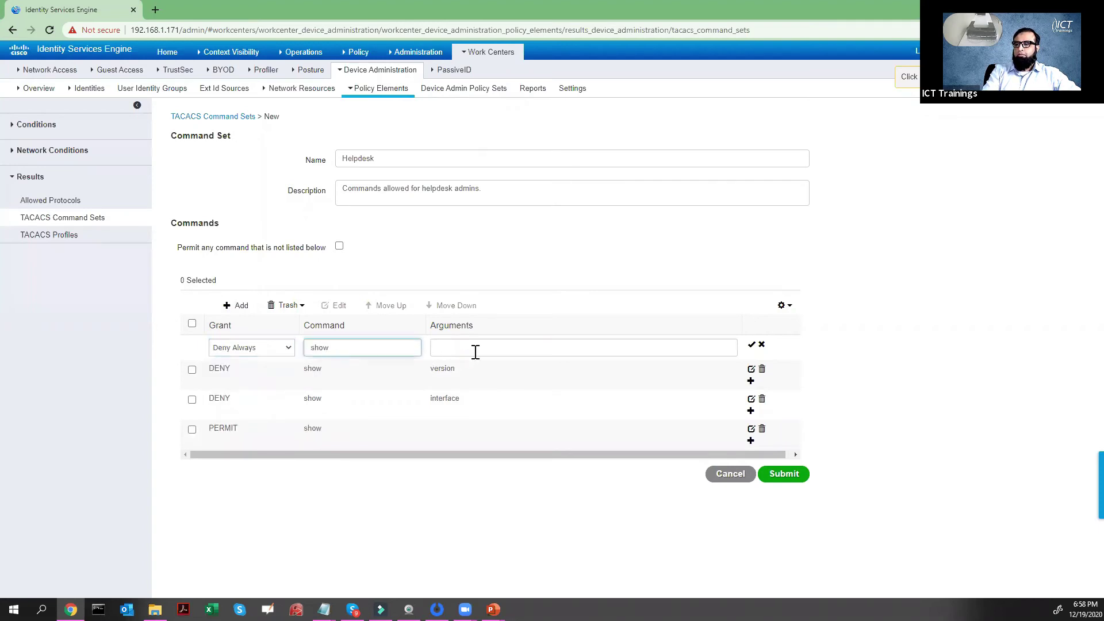
left_click(476, 352)
type("ip")
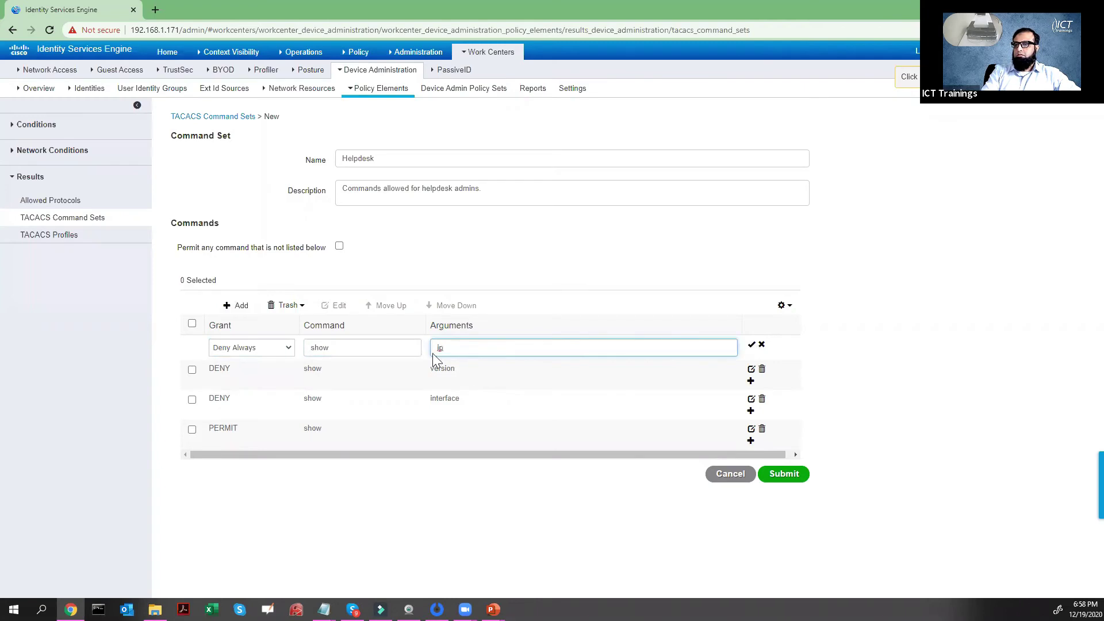
left_click(751, 345)
Move the Deny Always show ip entry to the end of the command list, below the Permit show entry, and deselect it.
left_click(192, 346)
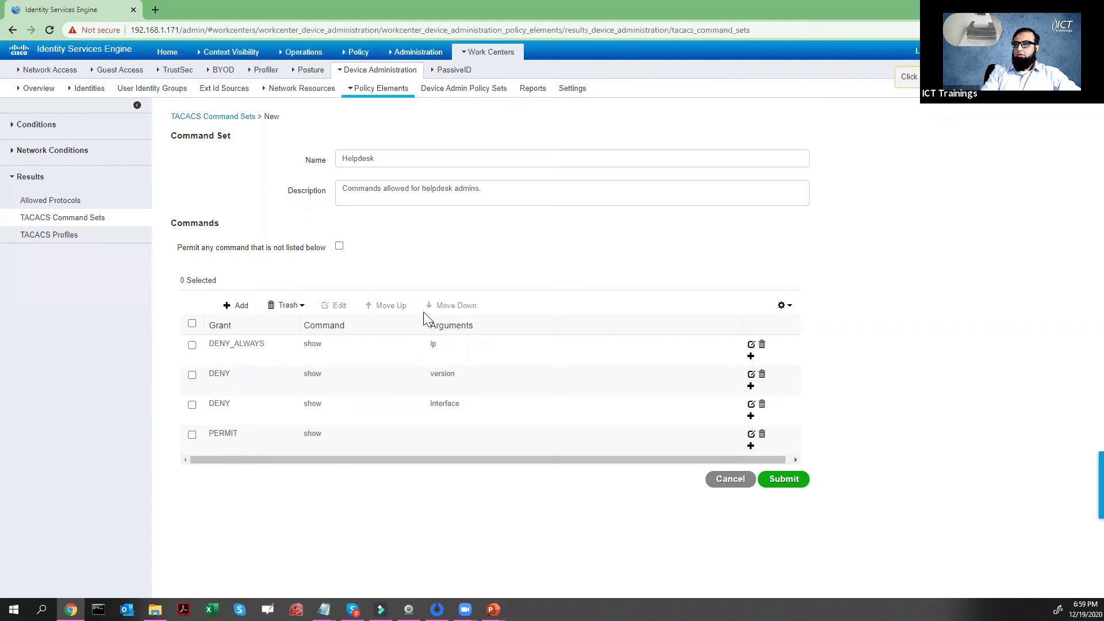
left_click(447, 311)
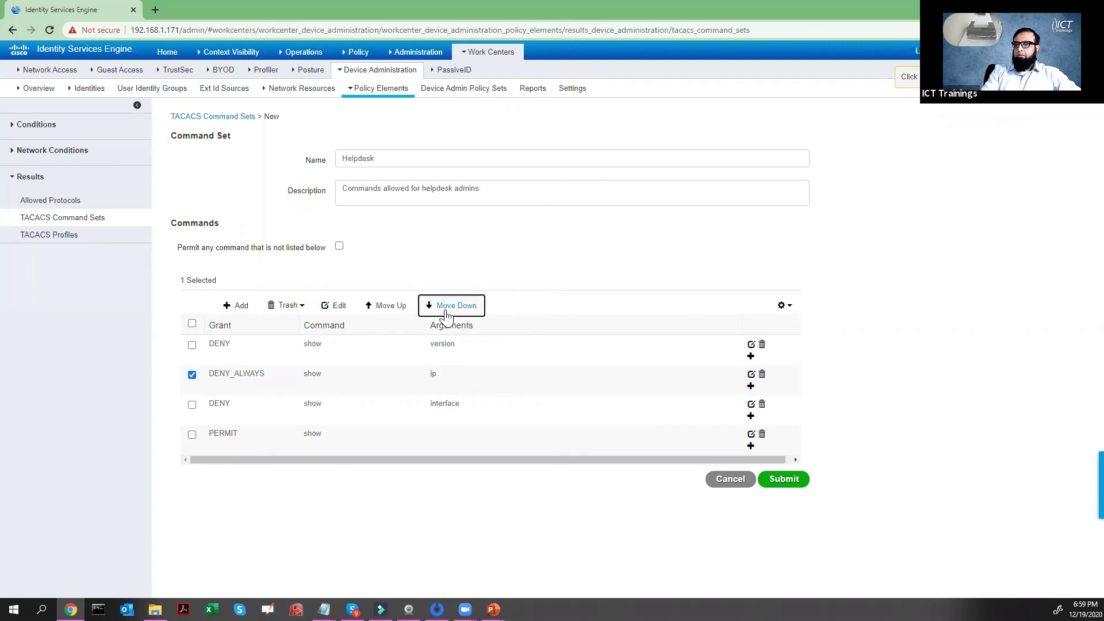
left_click(448, 310)
left_click(447, 311)
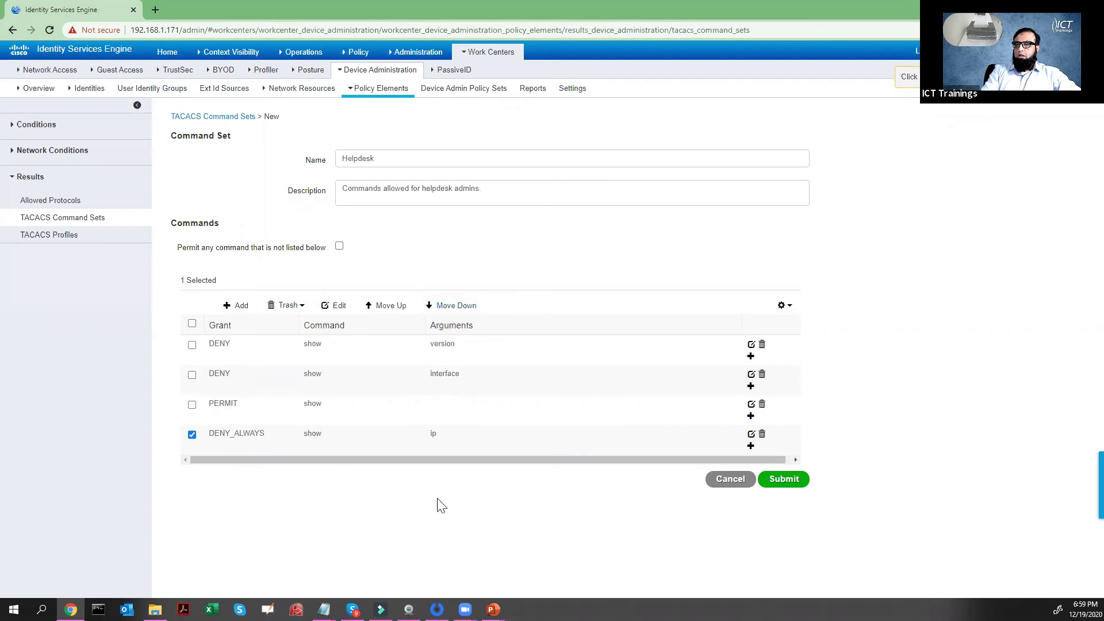
left_click(235, 331)
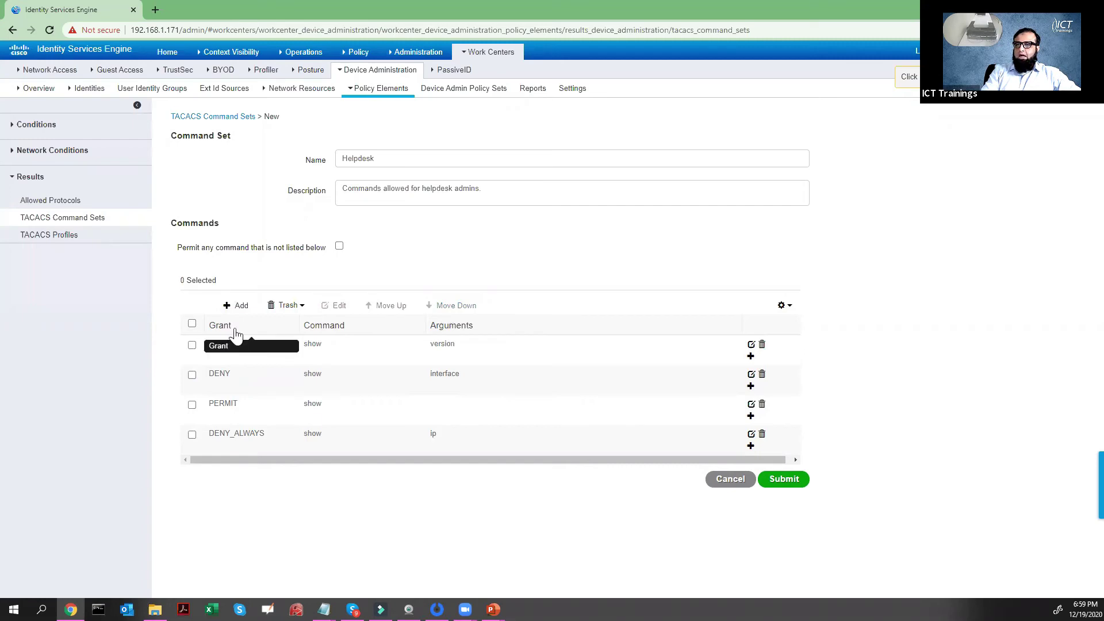
Examine the Grant values of the Helpdesk entries, comparing Deny, Permit and Deny Always with their order in the list.
left_click_drag(211, 326, 227, 356)
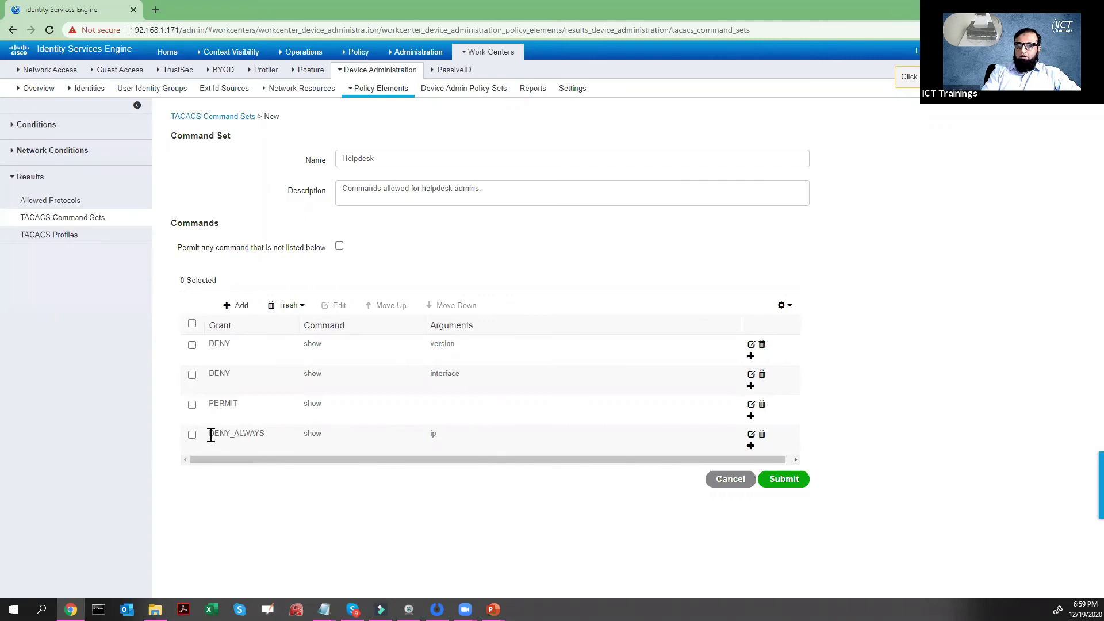
left_click_drag(211, 435, 270, 438)
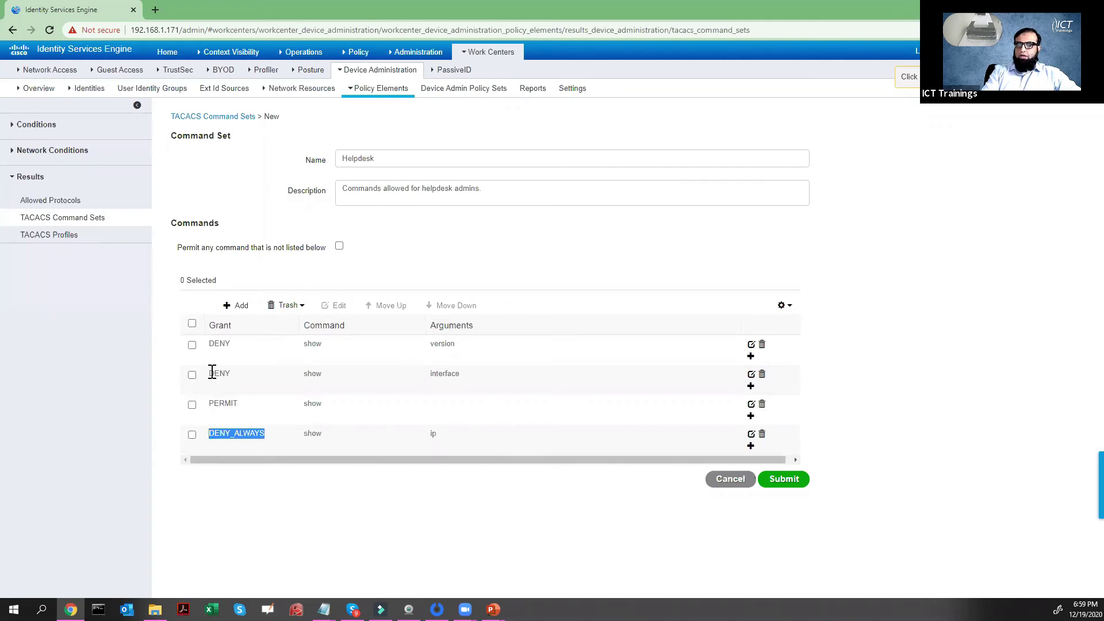
double_click(244, 387)
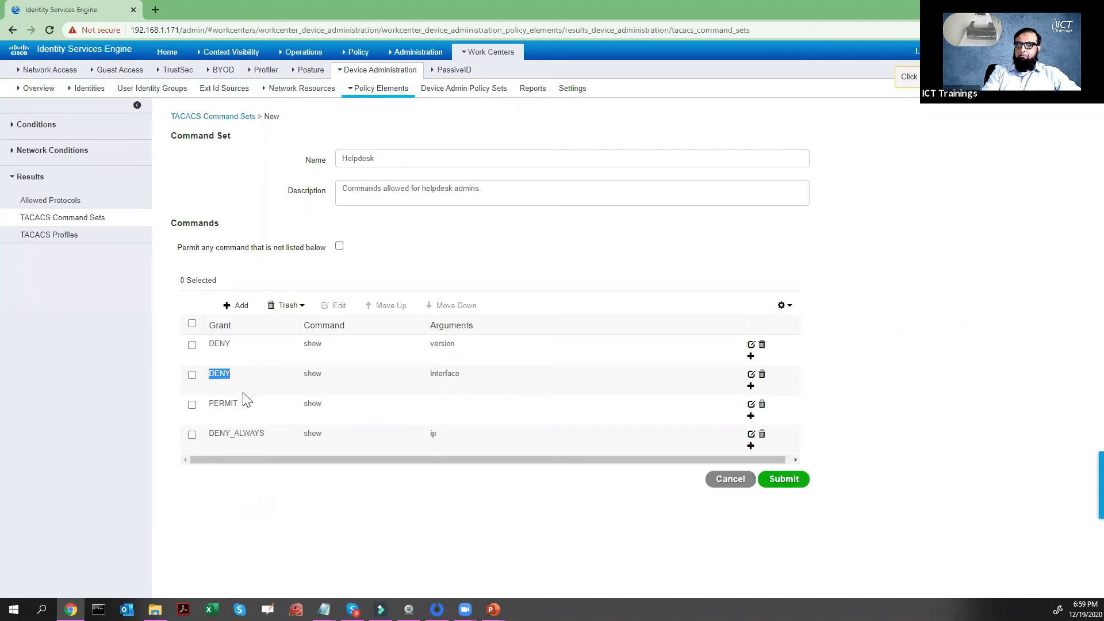
left_click(217, 387)
double_click(224, 403)
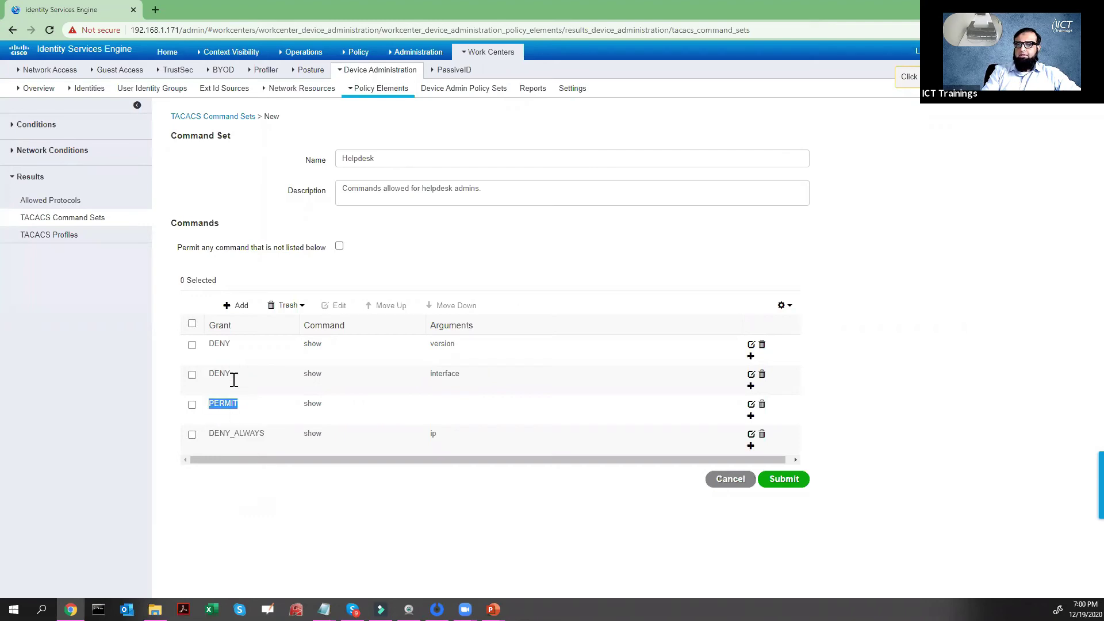
double_click(229, 375)
double_click(273, 448)
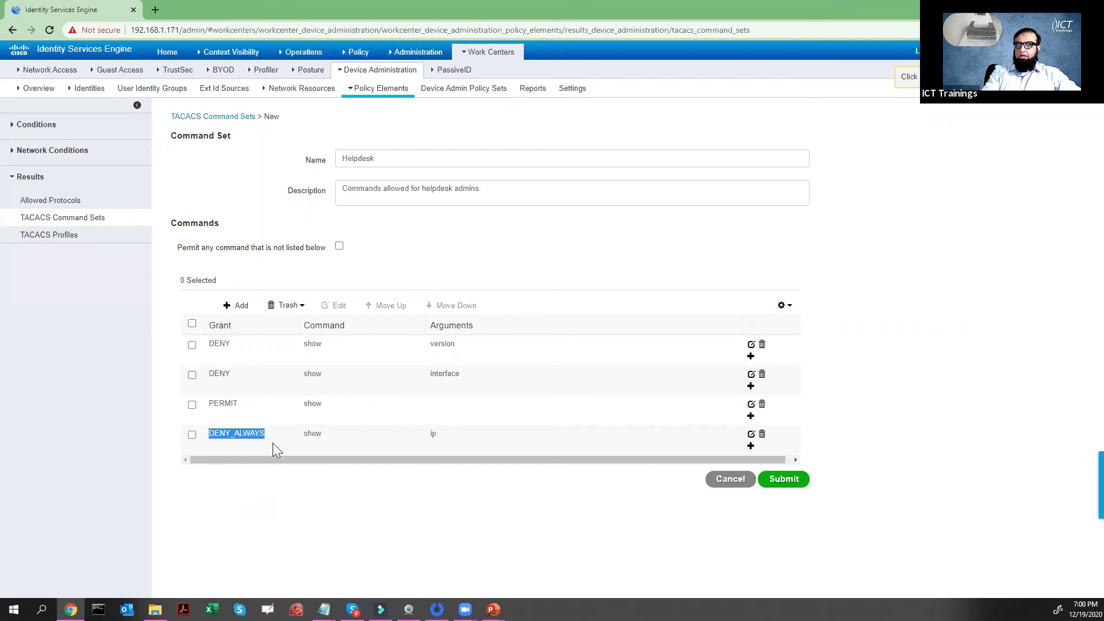
left_click(269, 475)
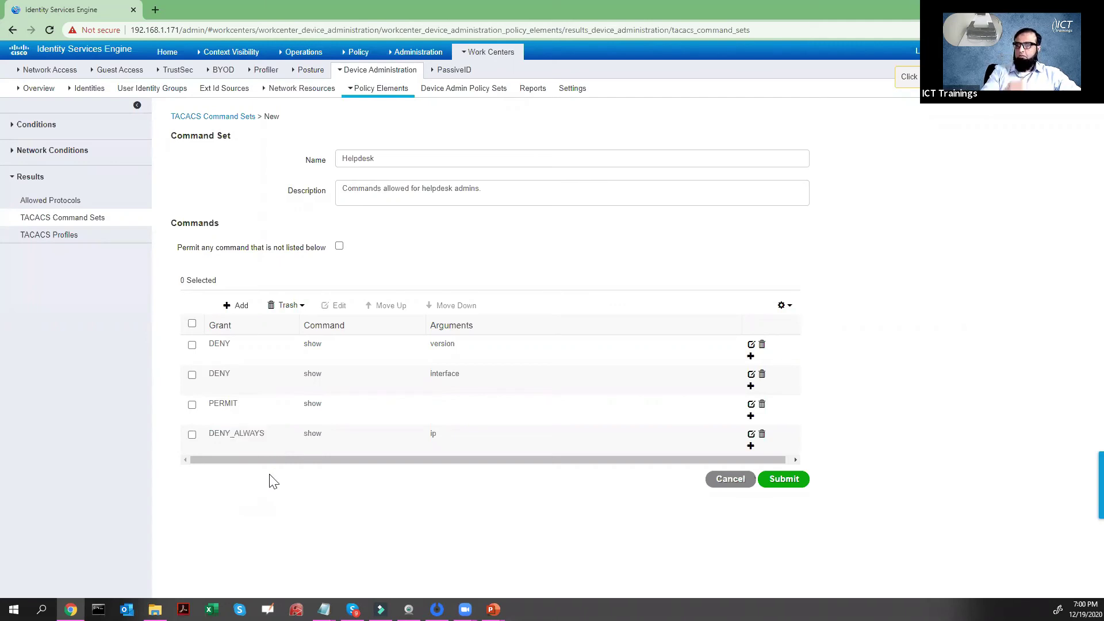
double_click(221, 435)
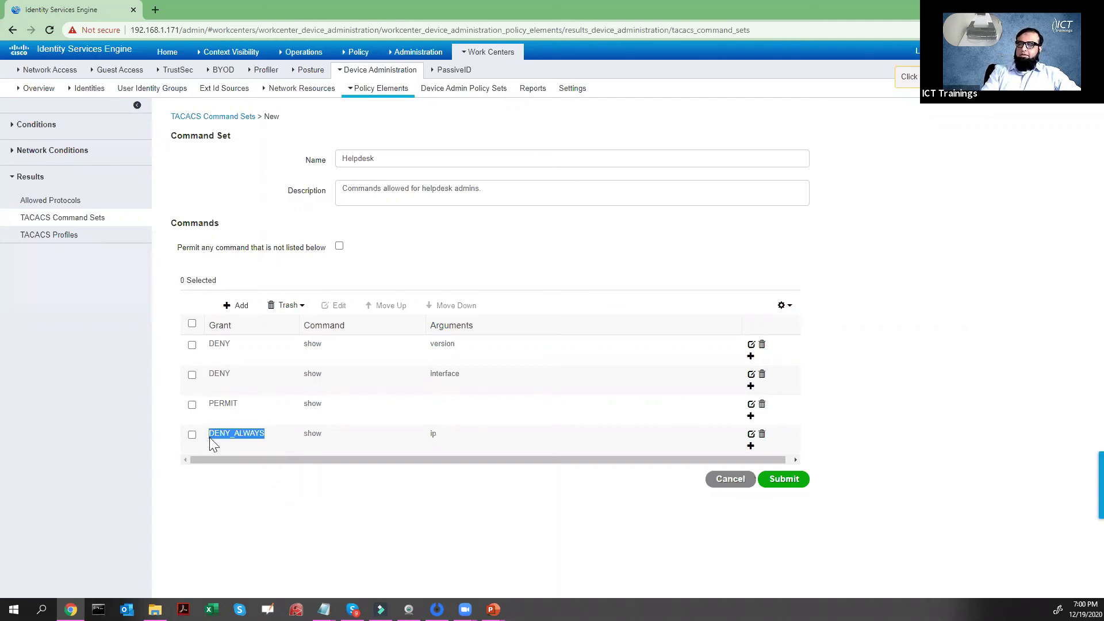
left_click(270, 440)
left_click_drag(265, 435, 209, 435)
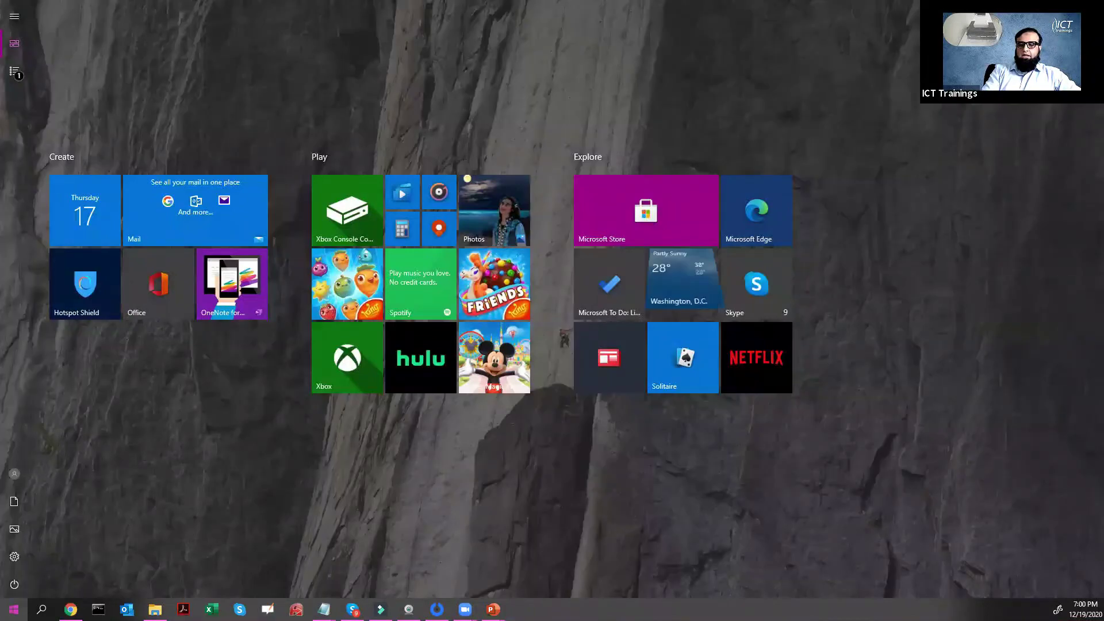
key("Escape")
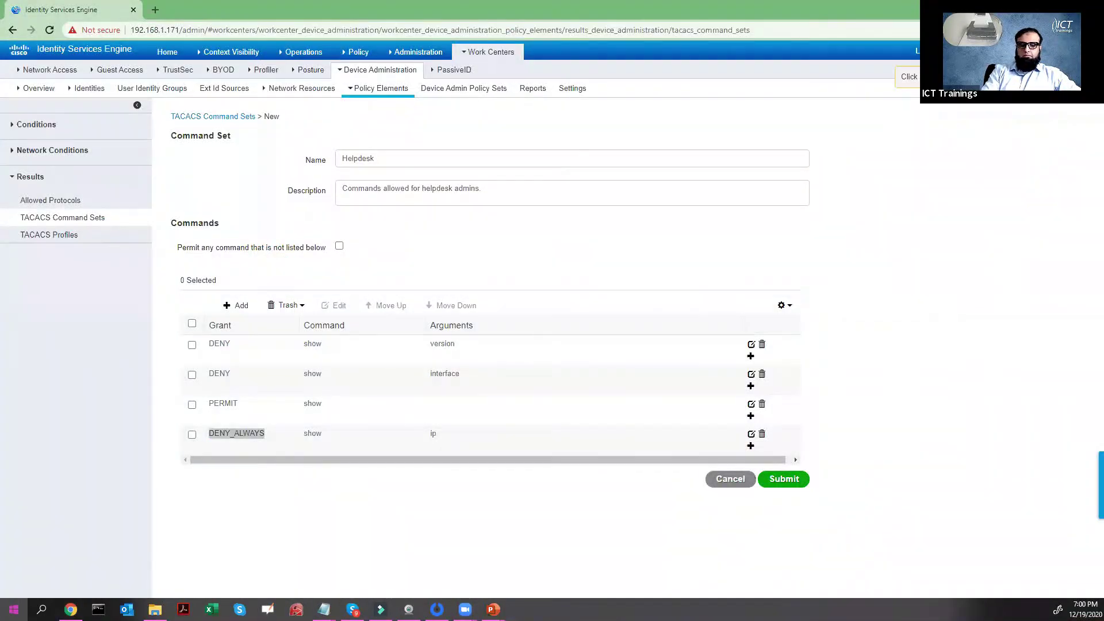
Switch to a blank Notepad document and write the heading "Commands Sets Processing Order" with a dashed line beneath it.
key("super")
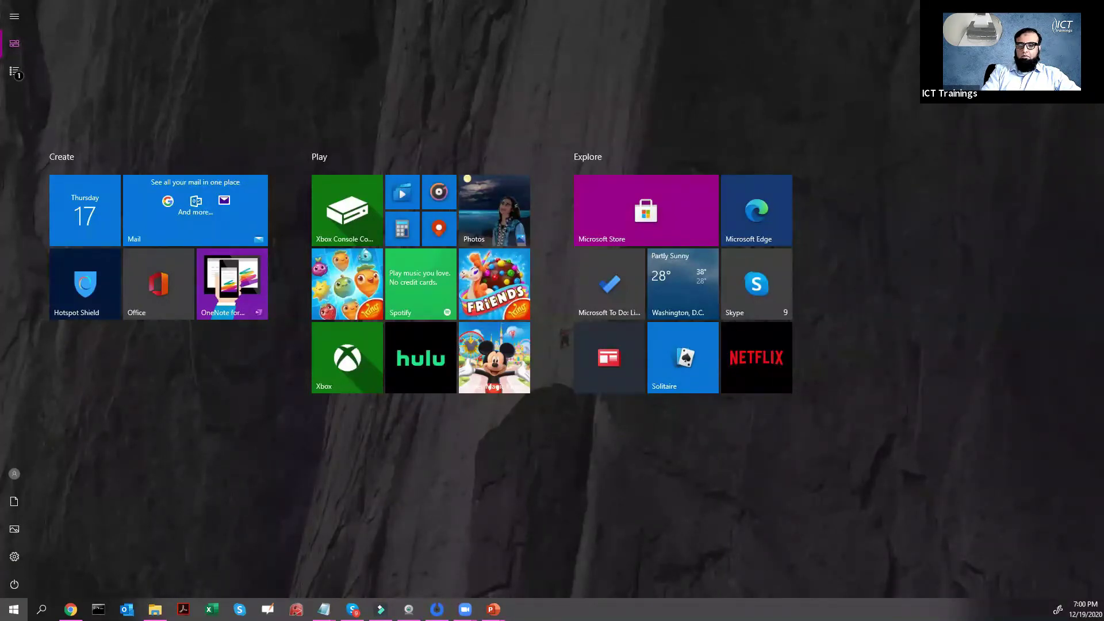
key("alt+Tab")
type("Co")
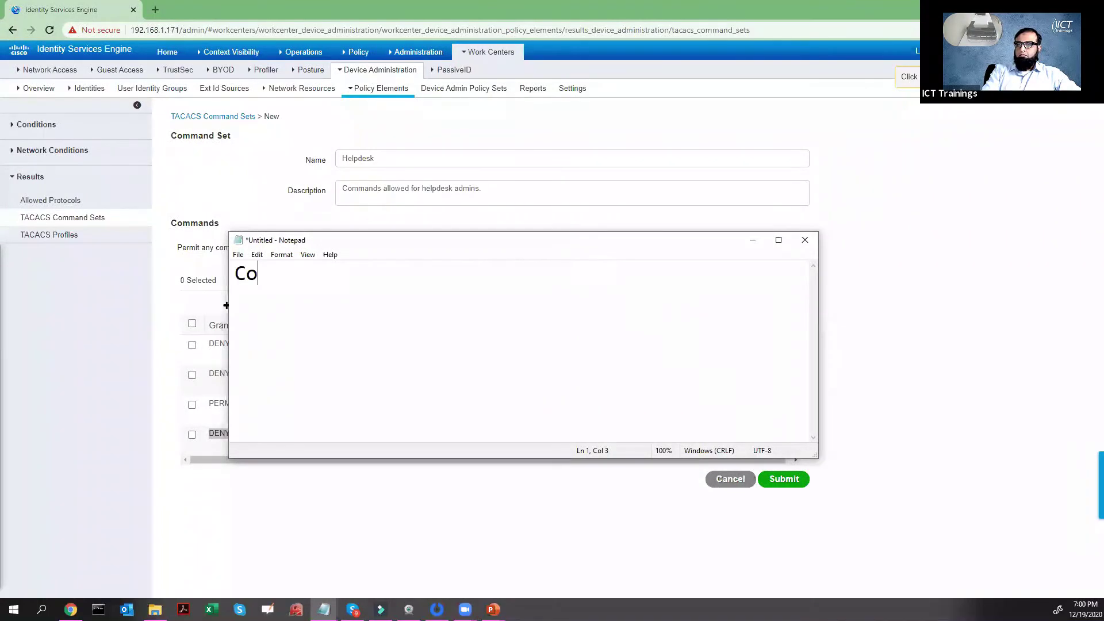
type("mmands Sets Pr")
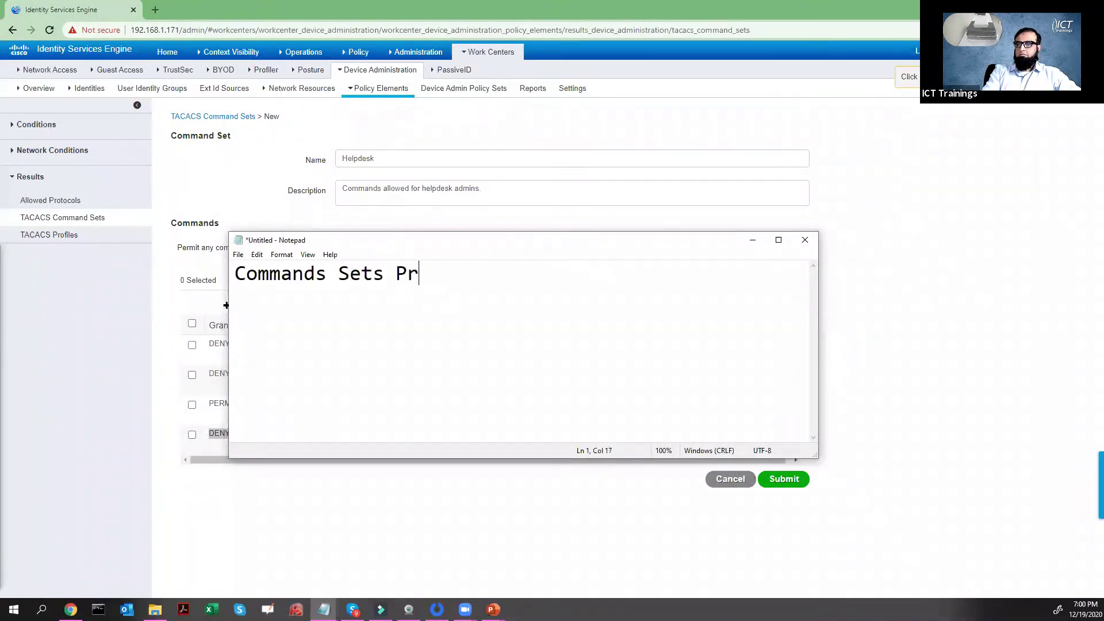
type("ocessing Order")
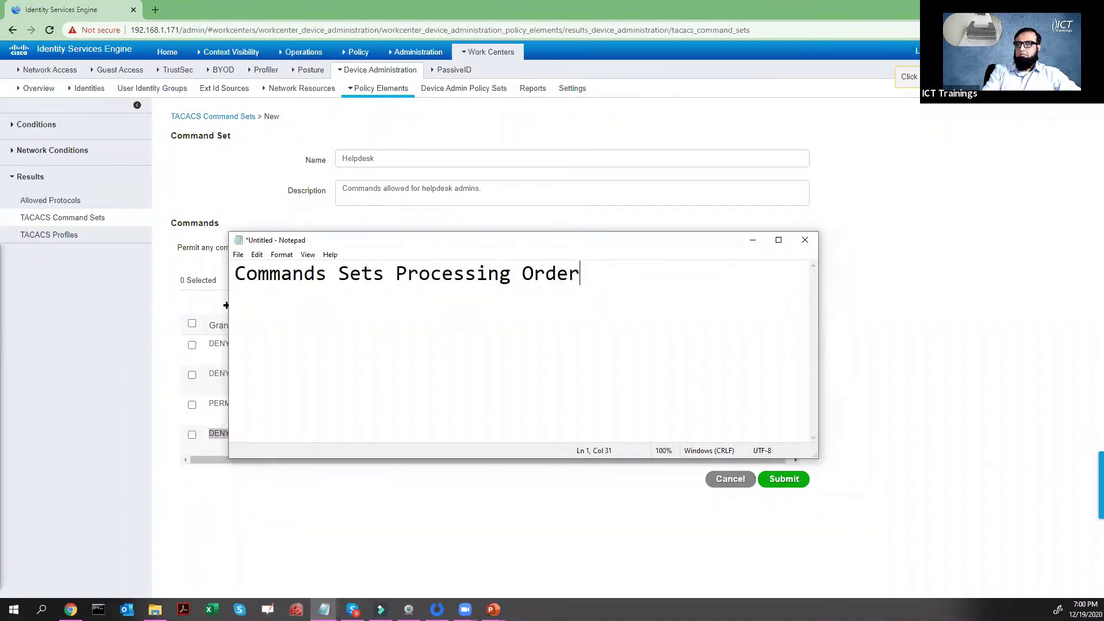
key("Return")
type("-------------------------------")
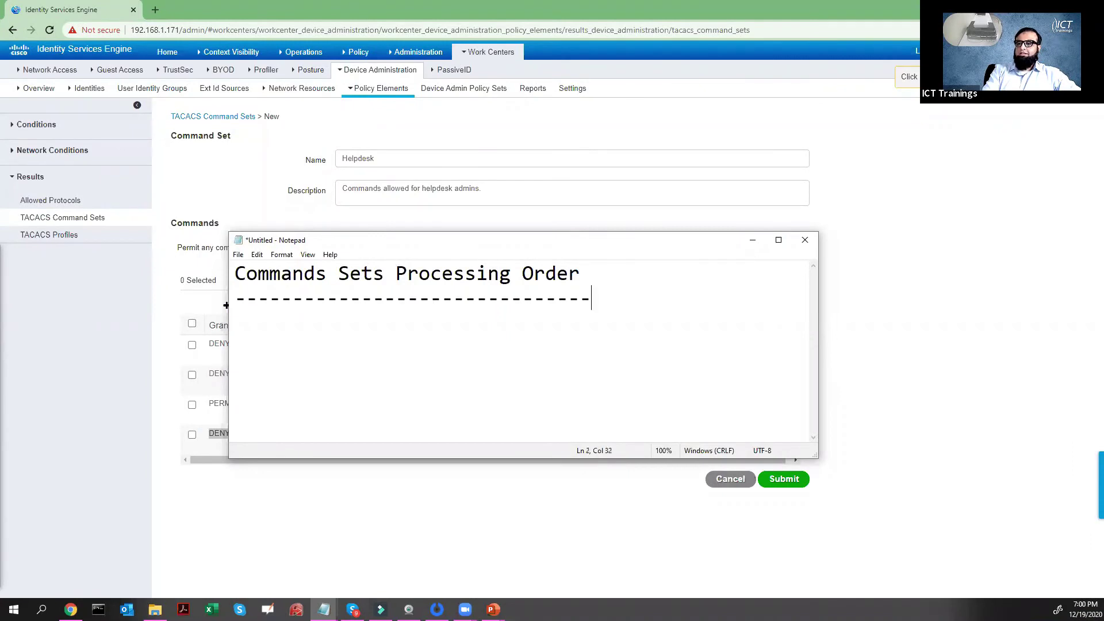
Add "1. Deny Always" as the first numbered item under the dashed line.
key("Return")
type("1j")
key("BackSpace")
type(". ")
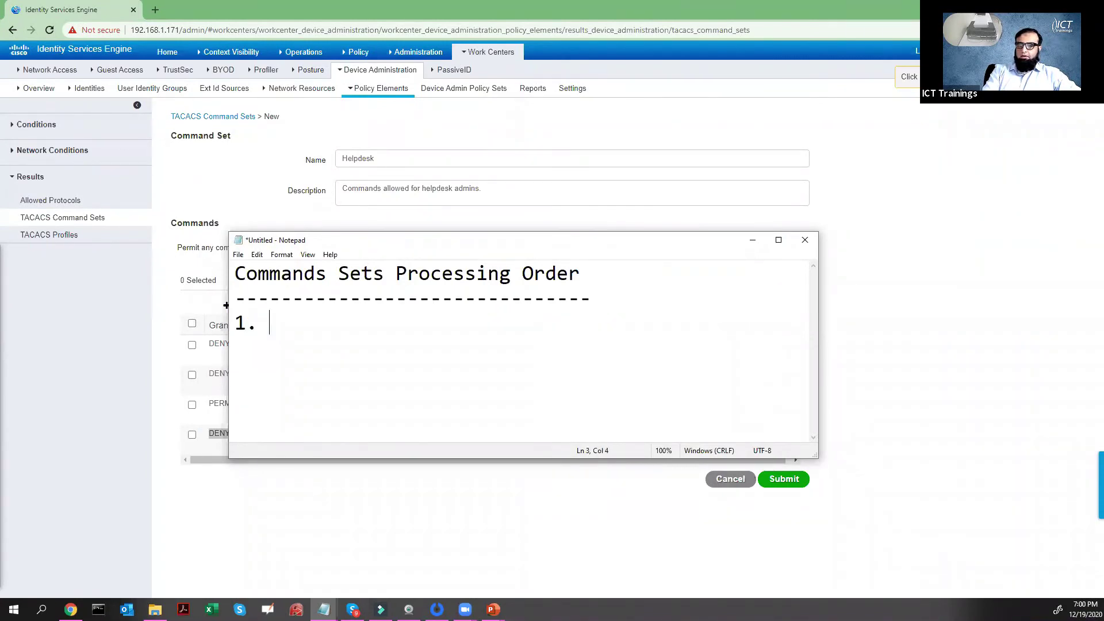
type("Deny ")
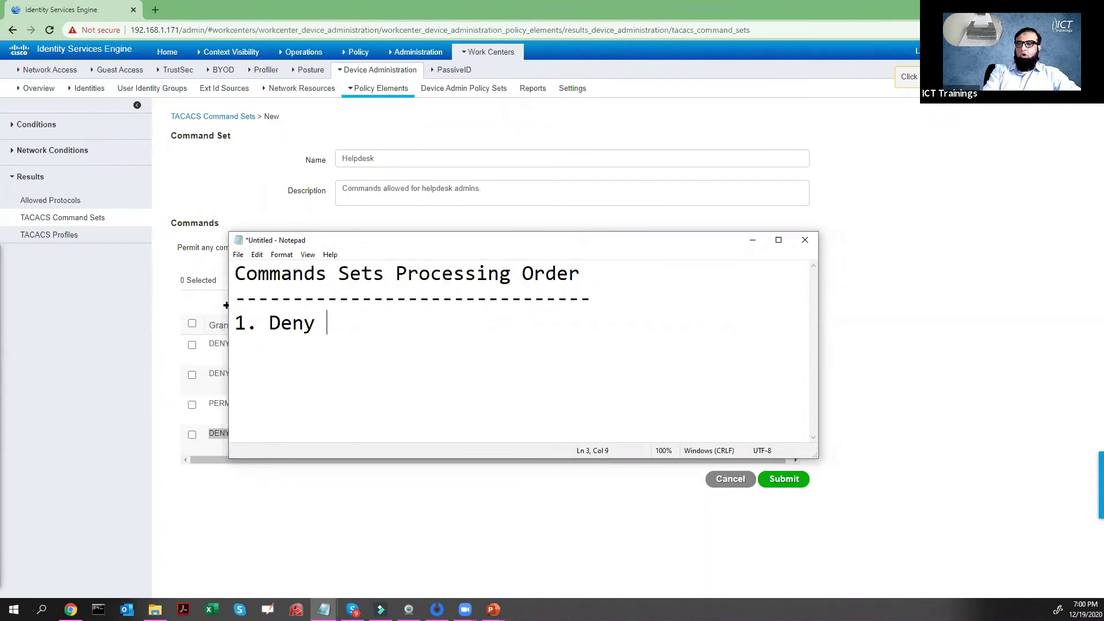
type("Always")
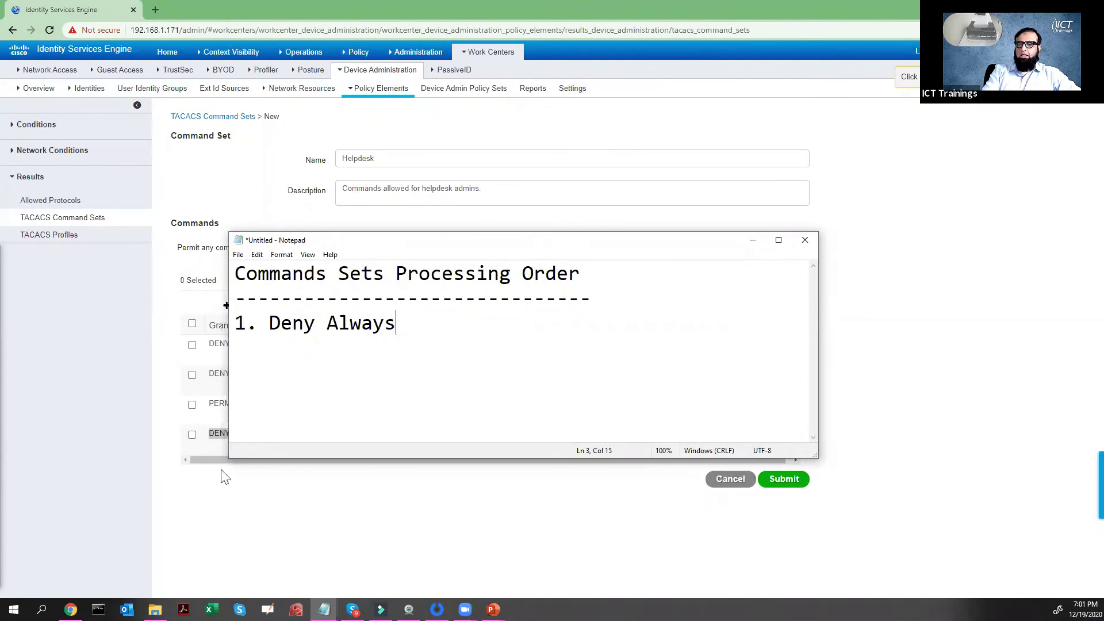
Check the Deny Always entry in the Helpdesk list and add "2. Follow the sequence" as the second item in the notes.
left_click(213, 438)
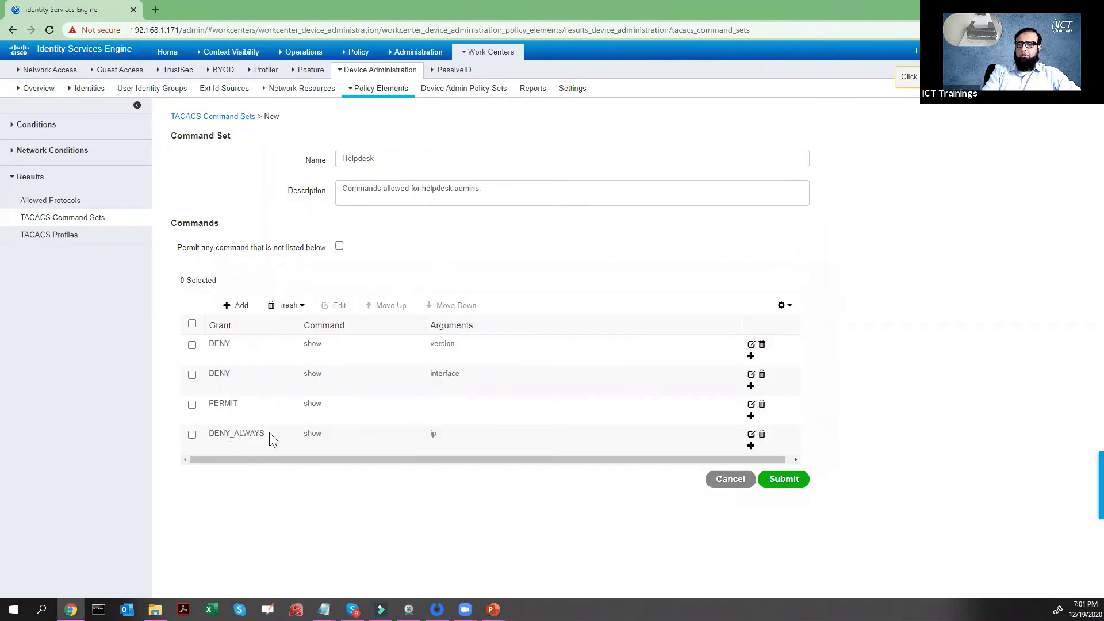
key("alt+Tab")
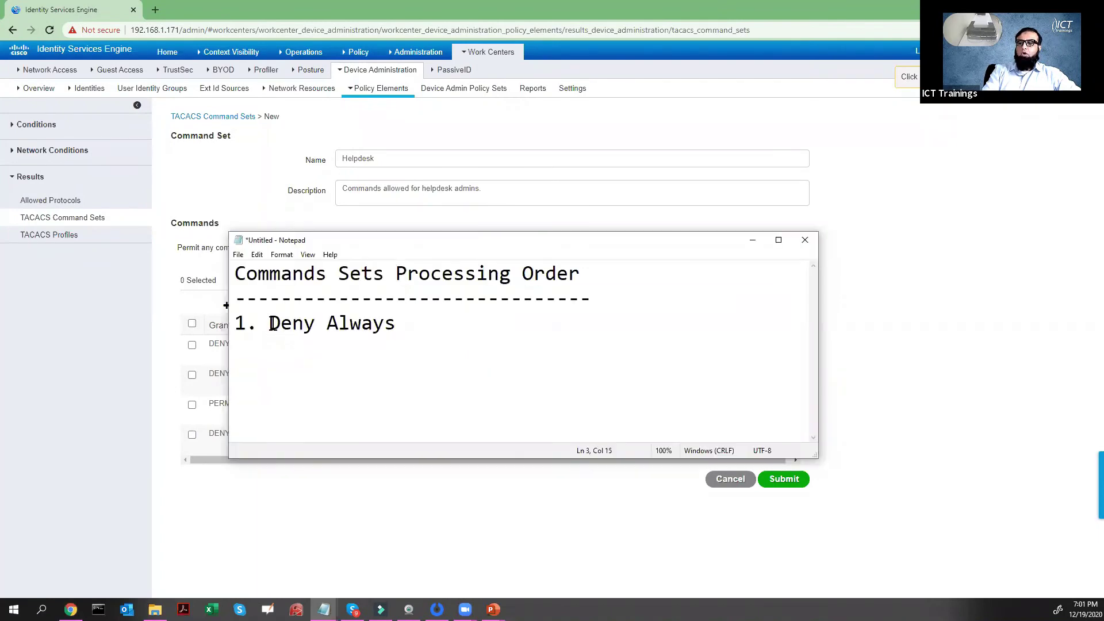
left_click(401, 322)
key("Return")
type("2. Foll")
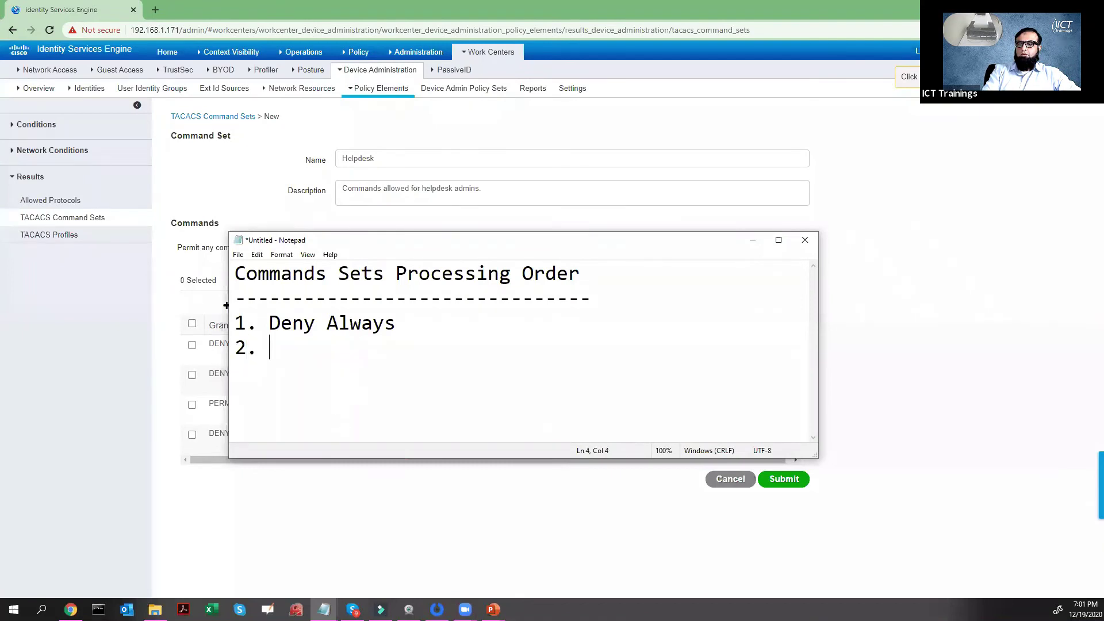
type("ow the sequence")
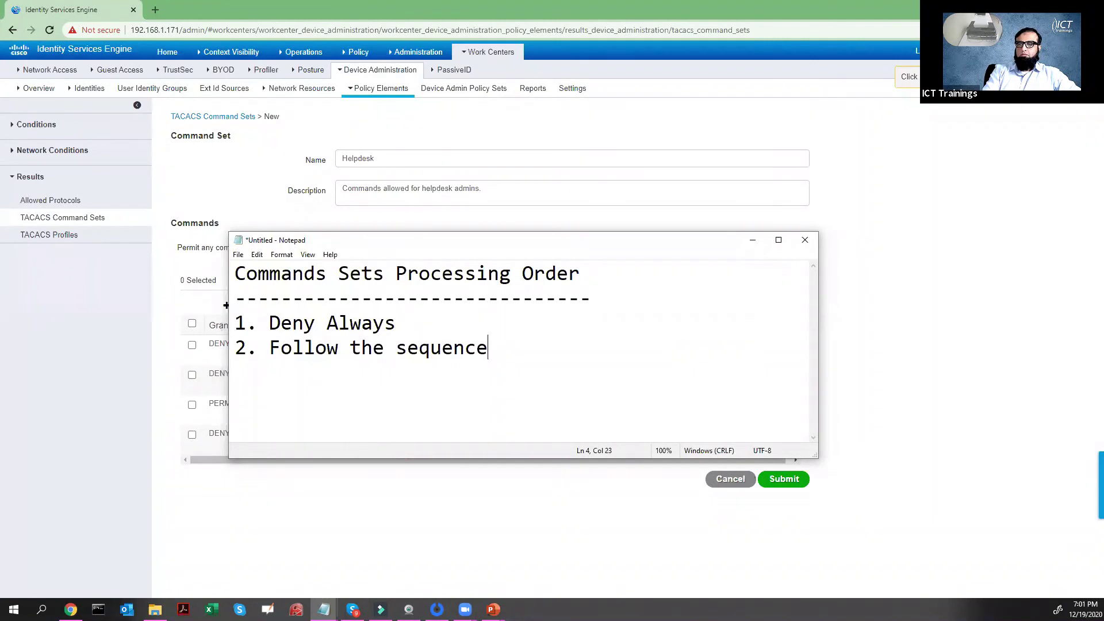
Compare the two processing-order rules in the notes with the Permit show and Deny Always entries of the Helpdesk set.
left_click(268, 347)
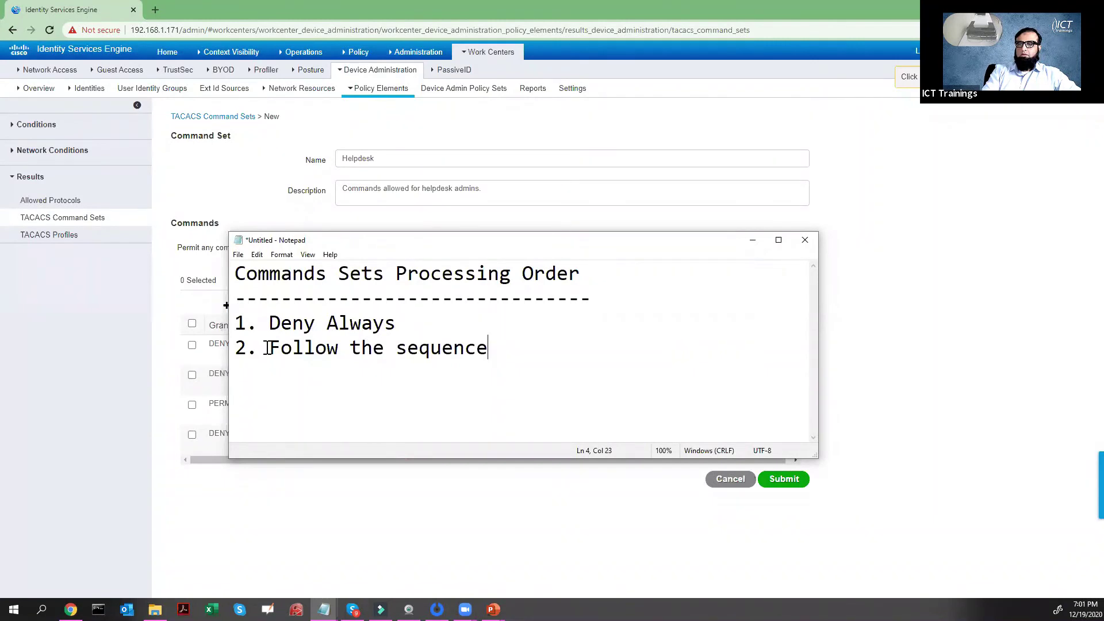
left_click(502, 340, "shift")
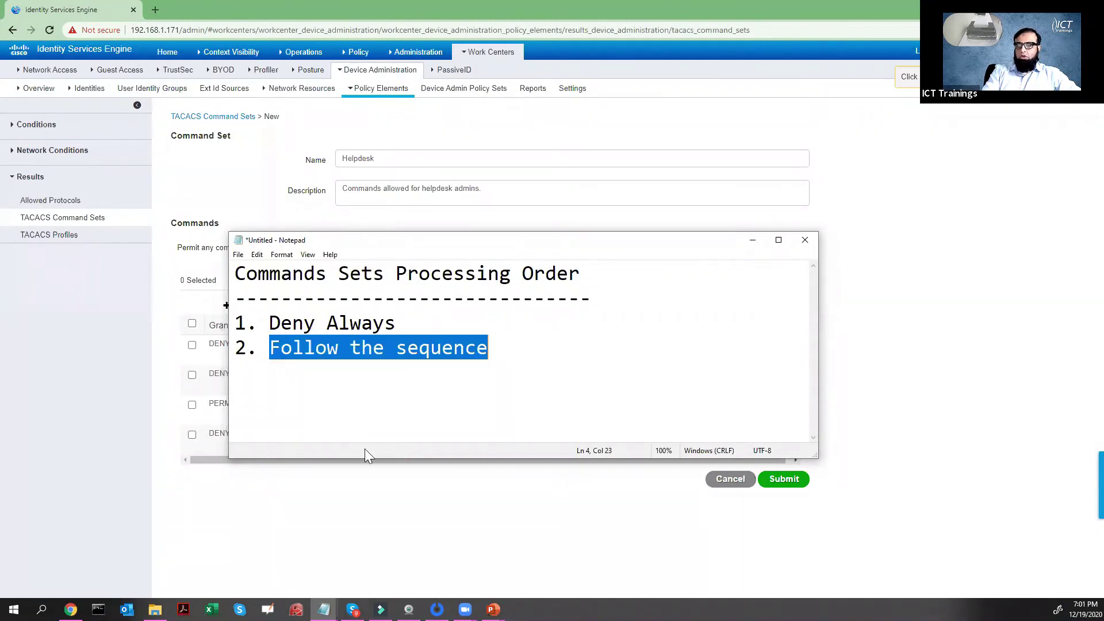
key("alt+Tab")
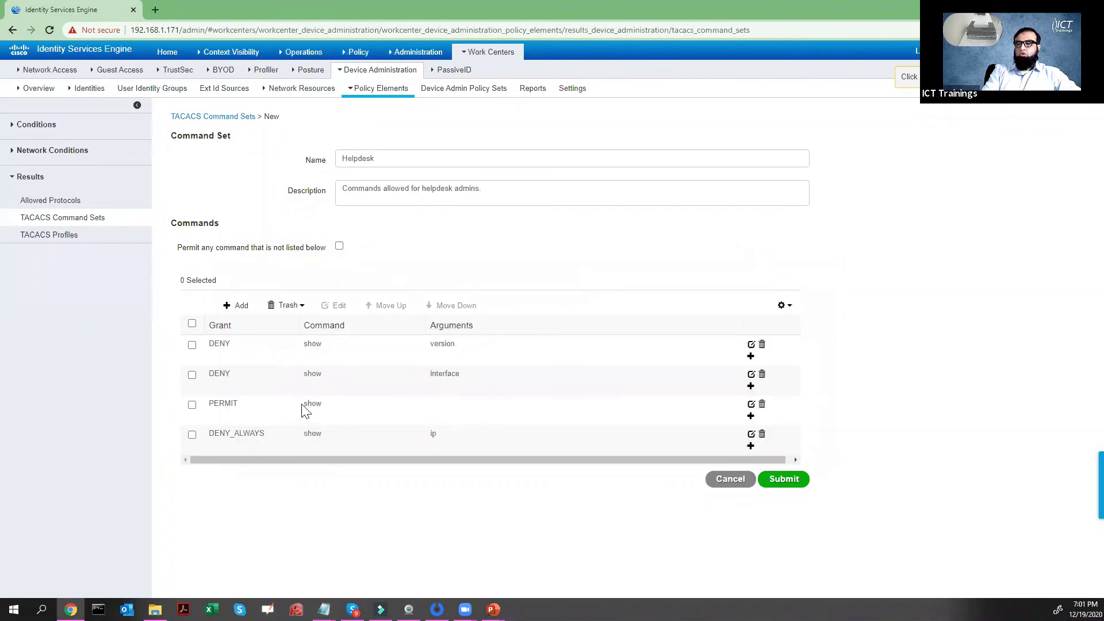
left_click_drag(326, 412, 296, 415)
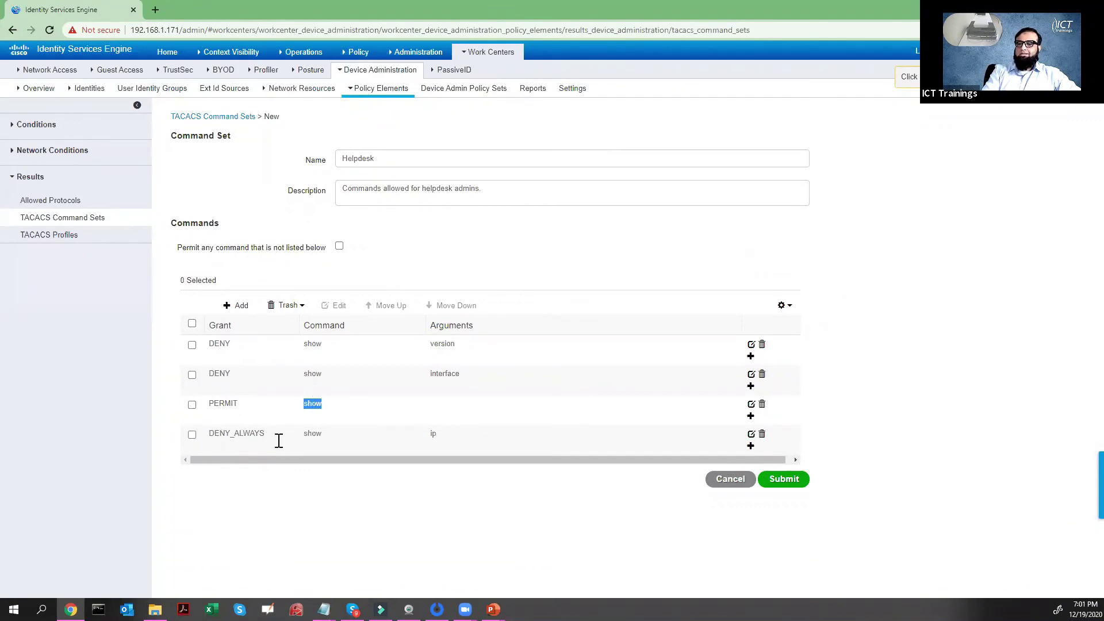
key("alt+Tab")
left_click_drag(270, 323, 396, 328)
key("alt+Tab")
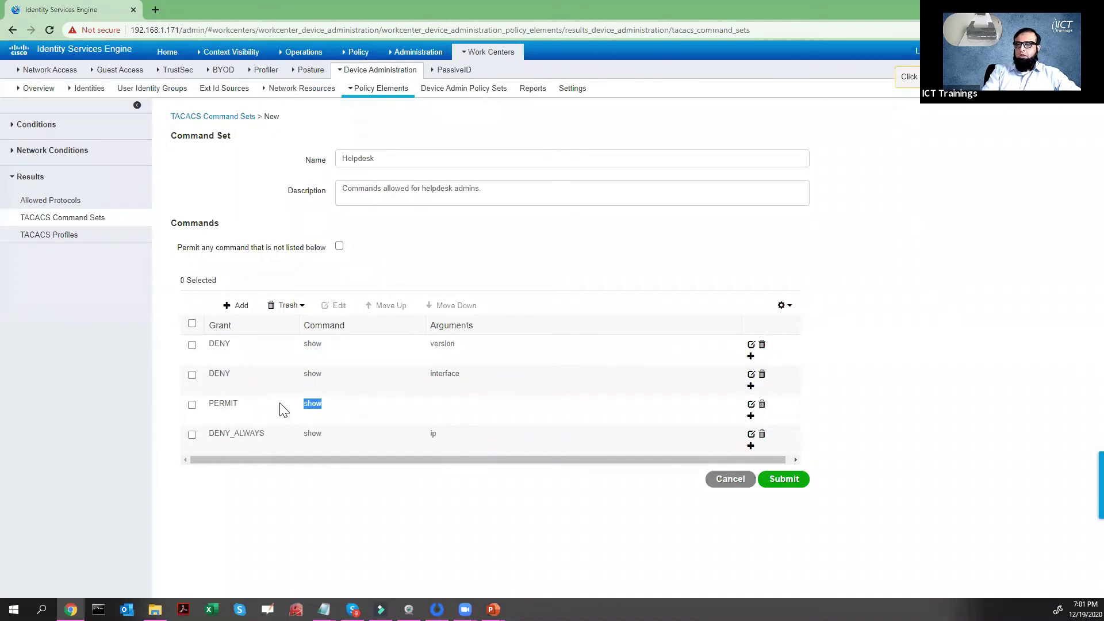
Move the Permit show entry to the beginning of the Helpdesk command list and deselect it.
left_click(233, 414)
left_click(192, 404)
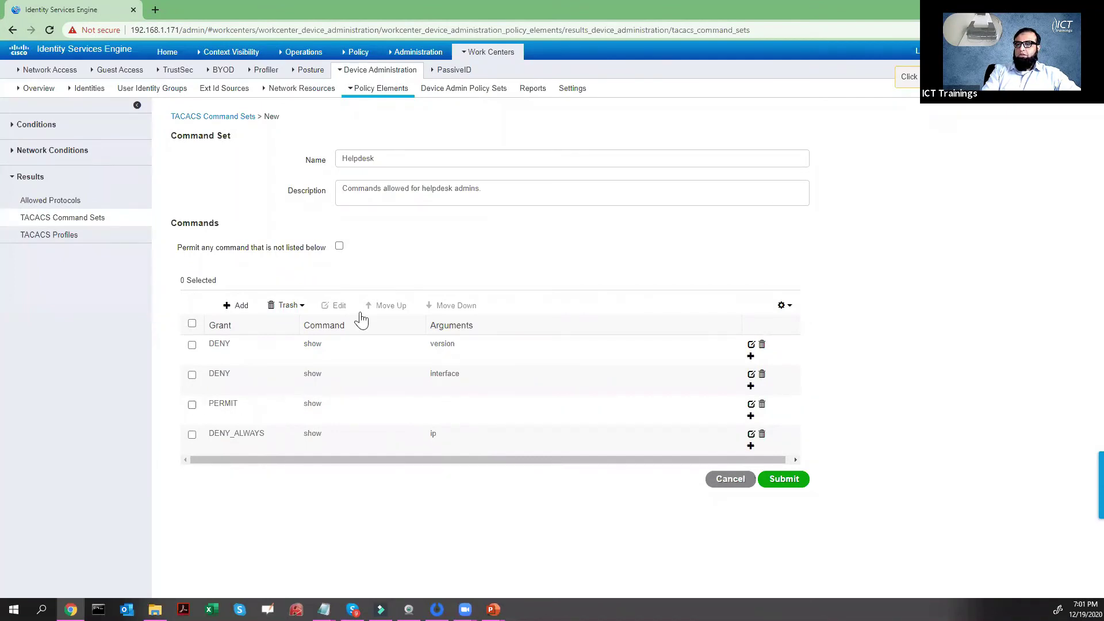
left_click(399, 310)
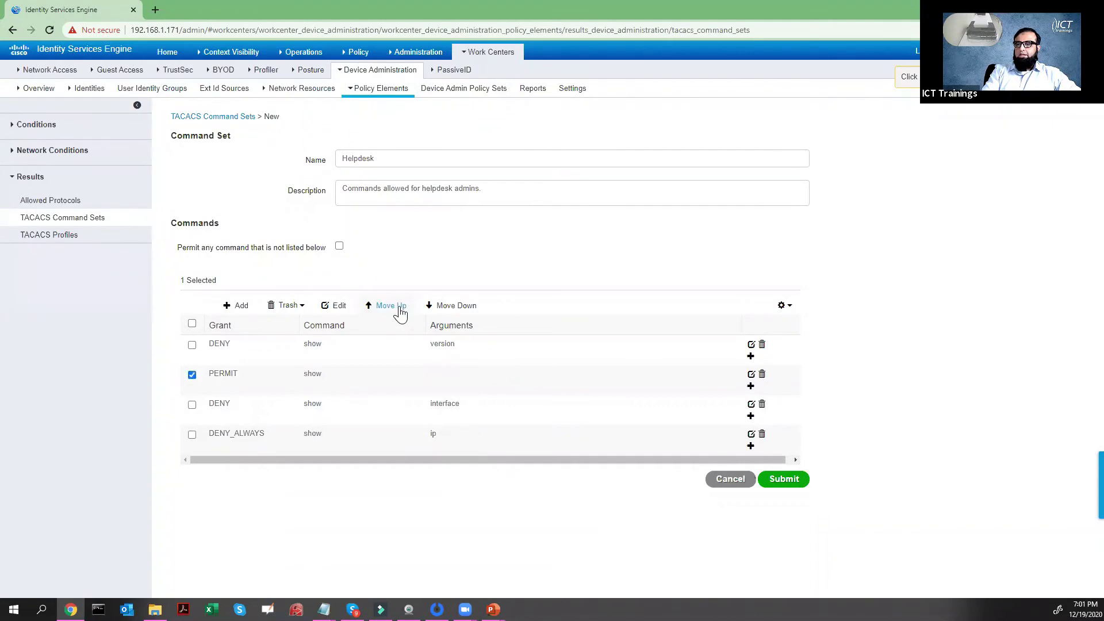
left_click(399, 310)
left_click(310, 501)
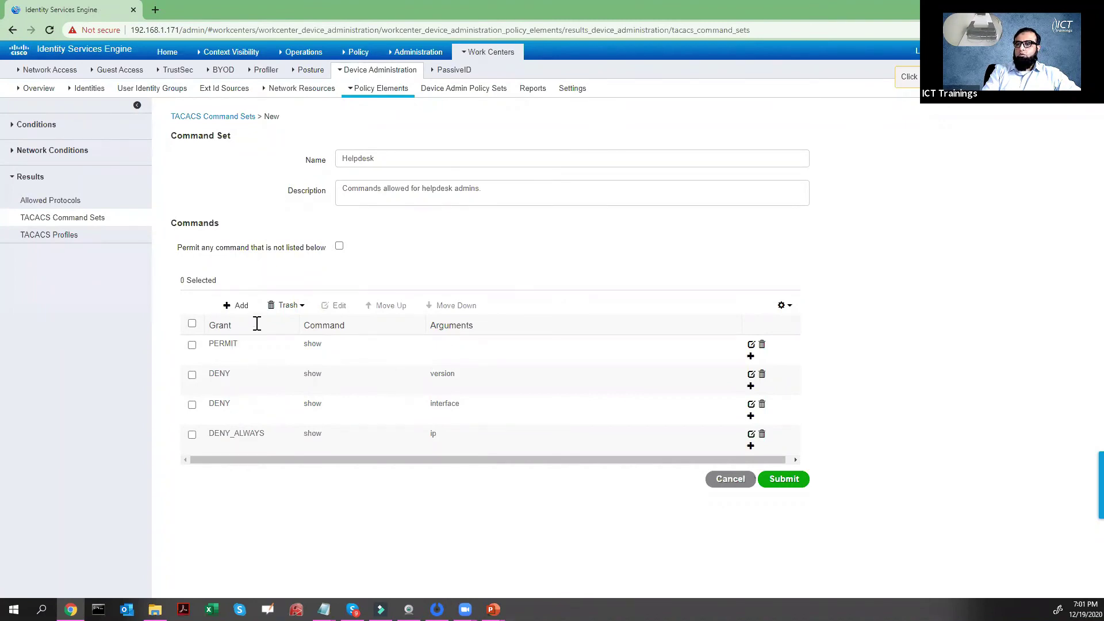
Review the Deny Always rule in the notes against the reordered Helpdesk entries, examining the Permit show entry that precedes the Deny entries.
key("alt+Tab")
key("ctrl+shift+Left")
key("ctrl+shift+Left")
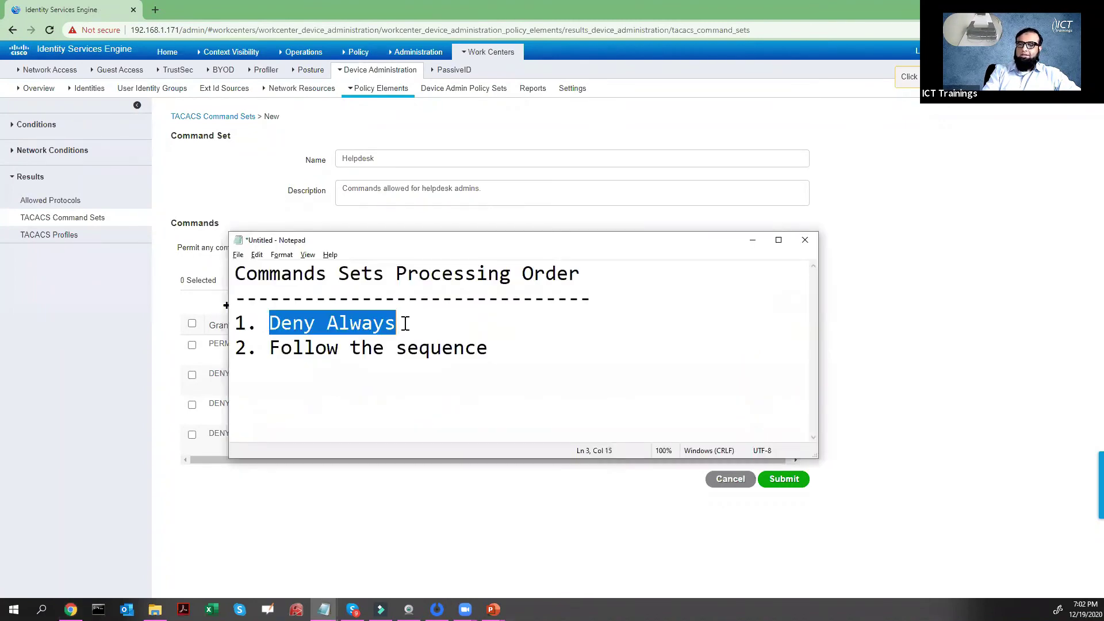
key("alt+Tab")
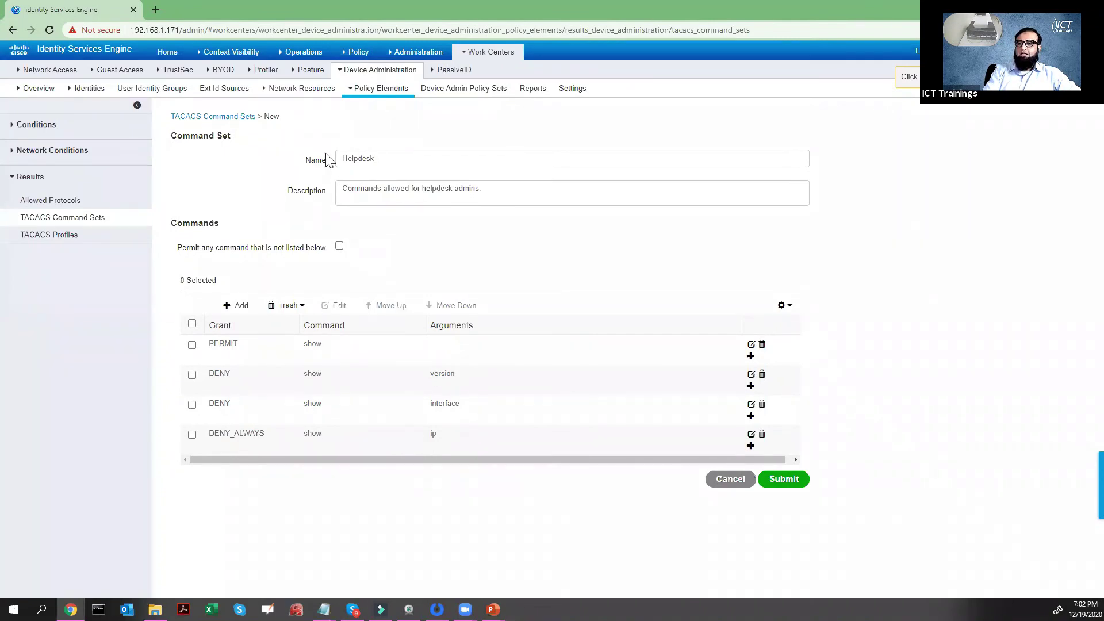
key("ctrl+a")
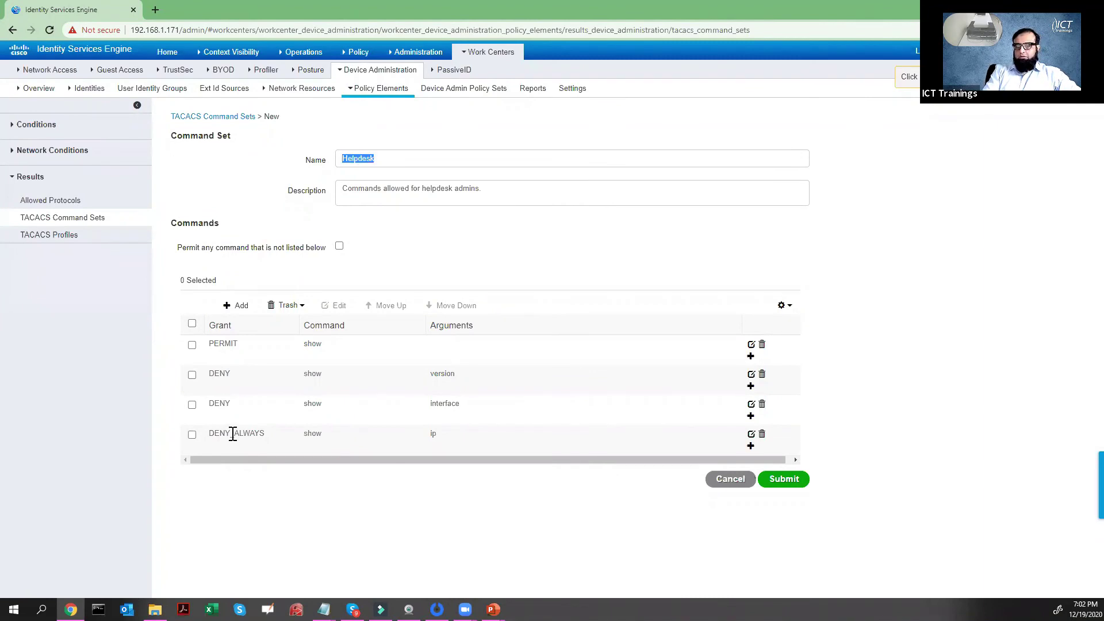
key("alt+Tab")
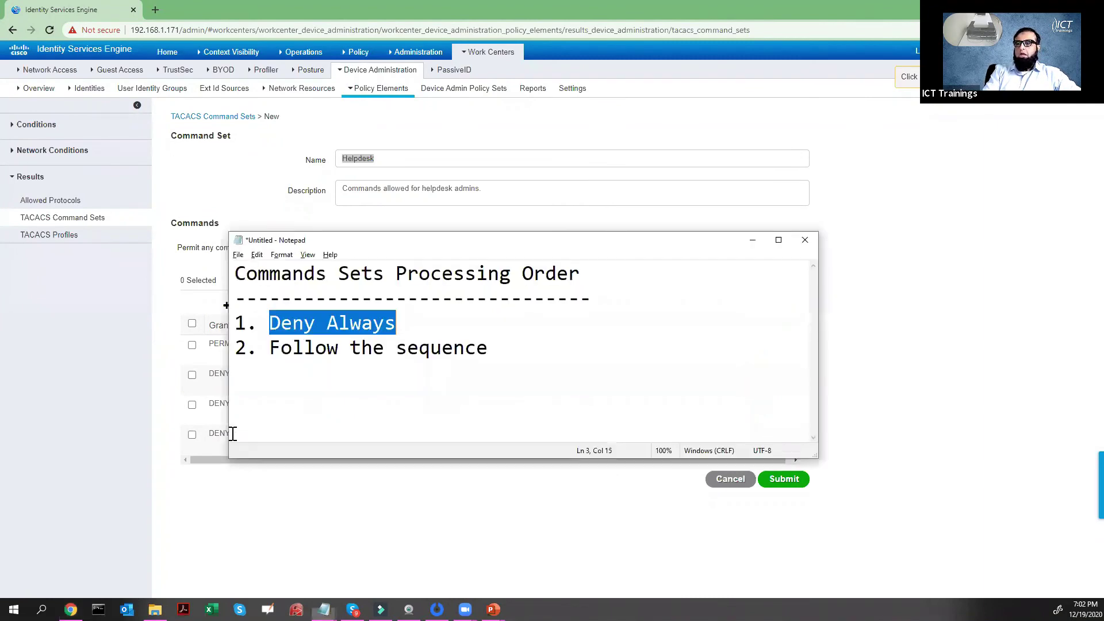
key("alt+Tab")
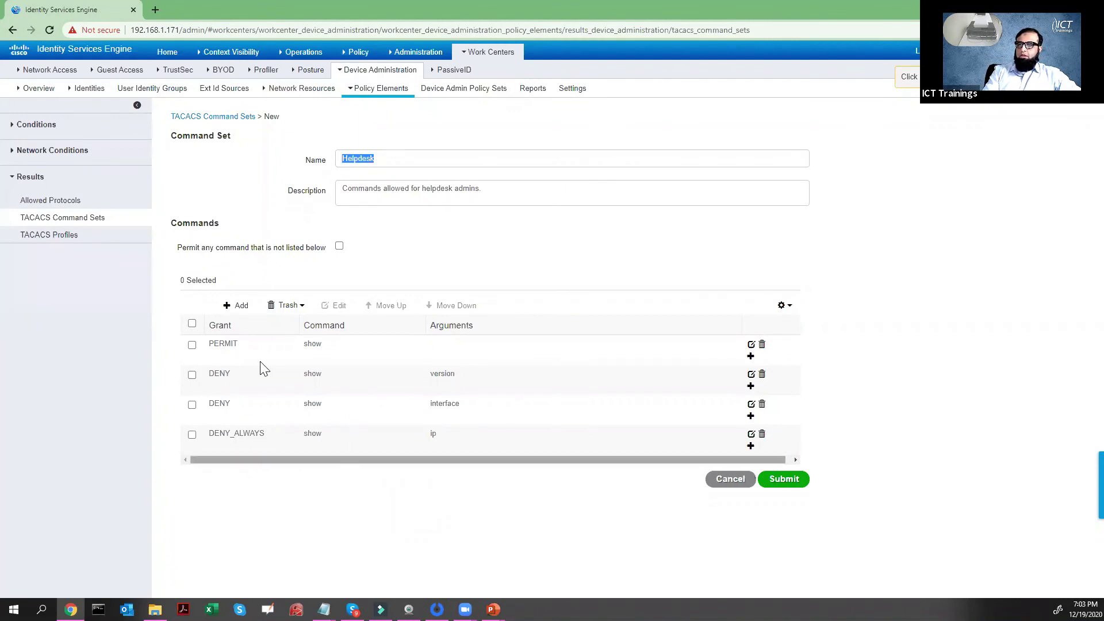
left_click_drag(246, 349, 465, 350)
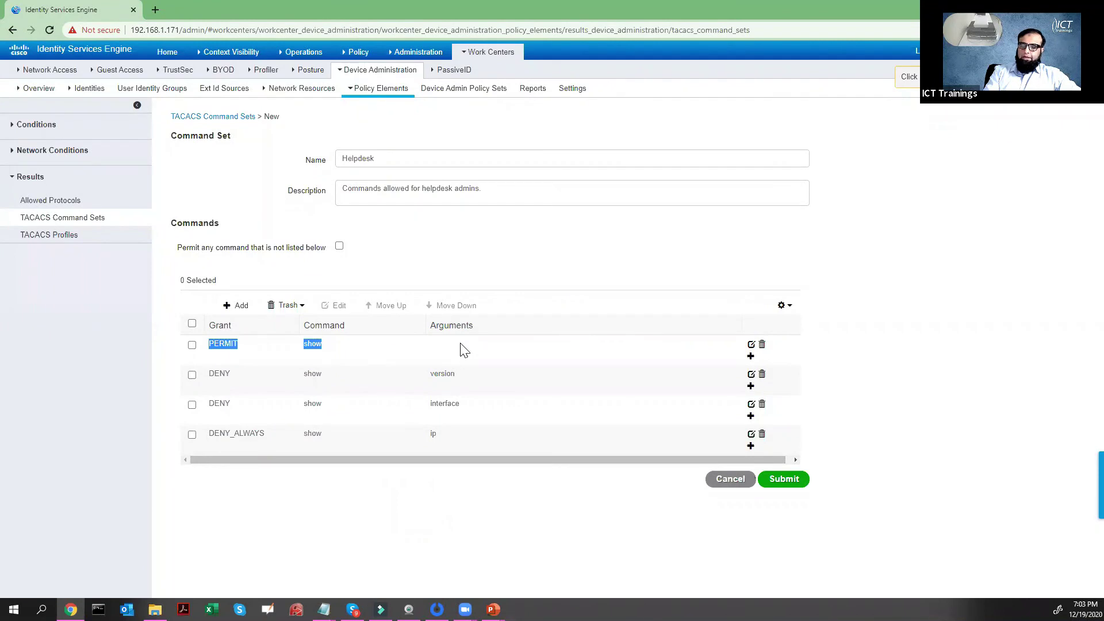
Move the Deny show version entry above the Permit show entry and deselect it.
left_click(192, 375)
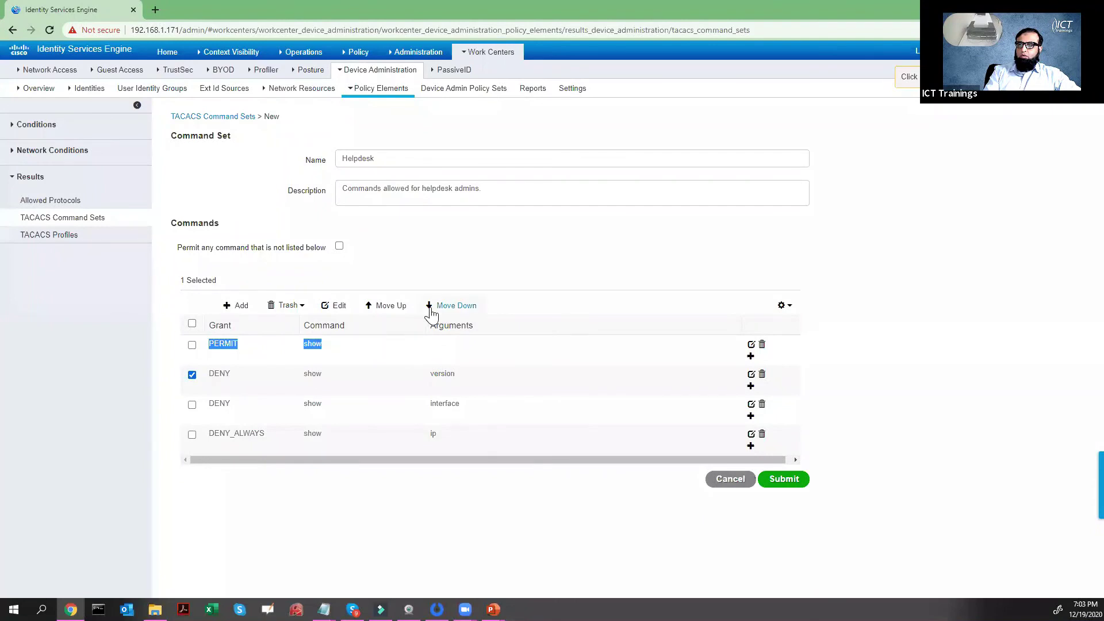
left_click(451, 305)
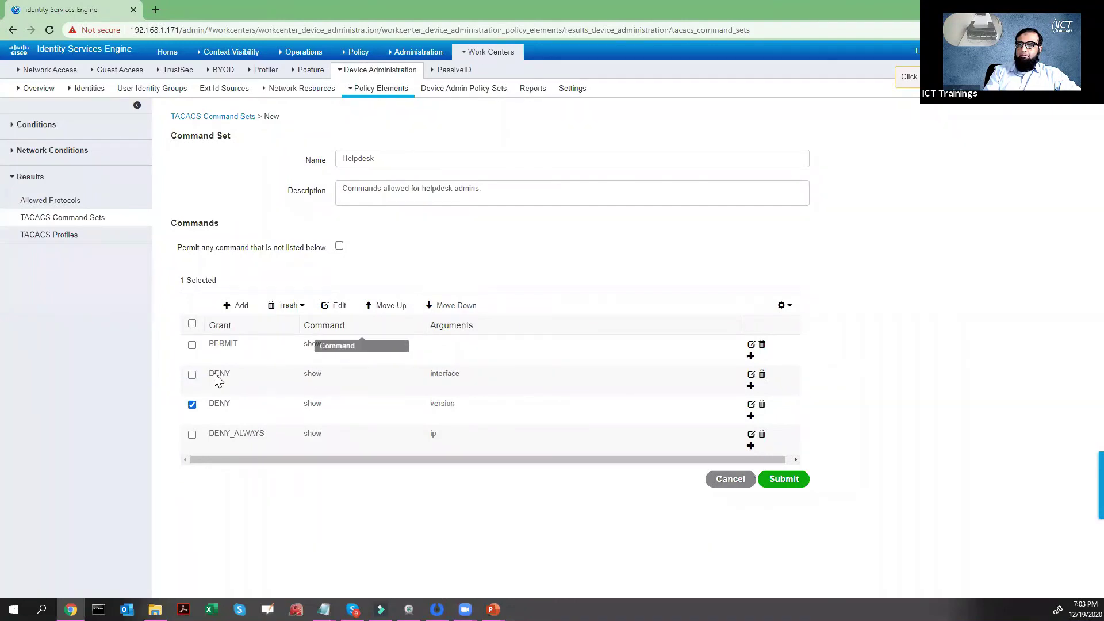
double_click(391, 310)
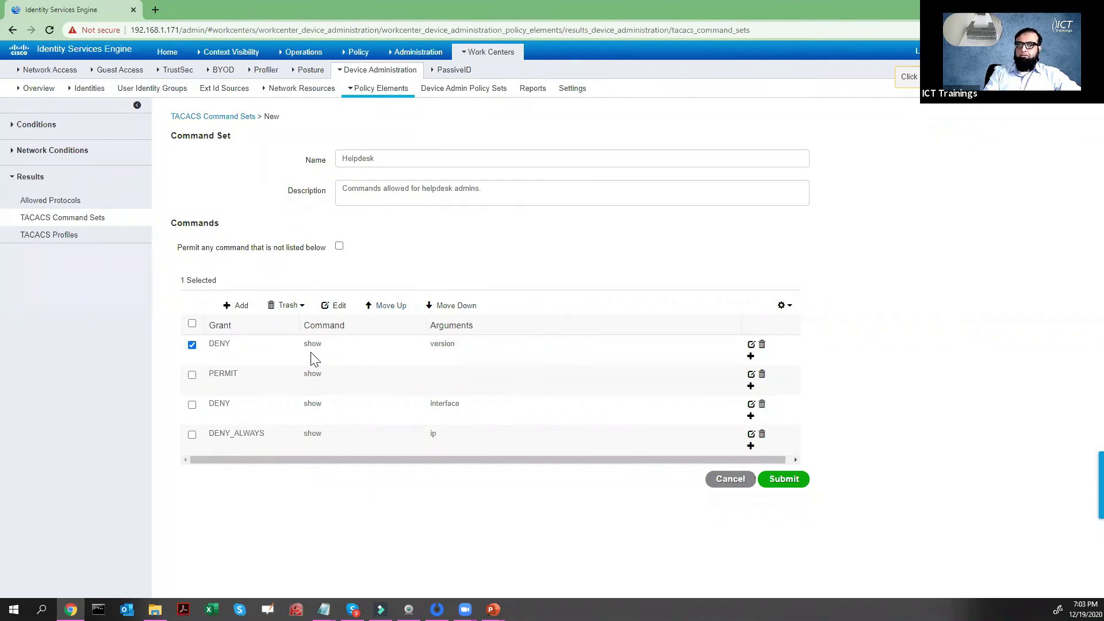
left_click(192, 346)
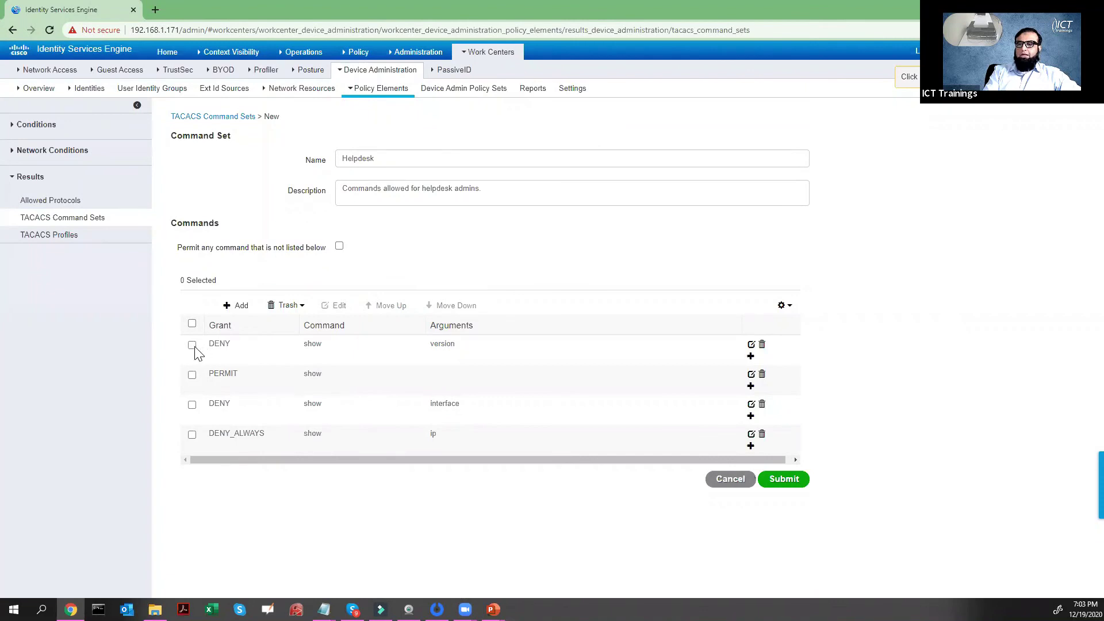
Change the show version entry's grant to Deny Always and move it below the Deny show interface entry.
left_click_drag(199, 348, 336, 324)
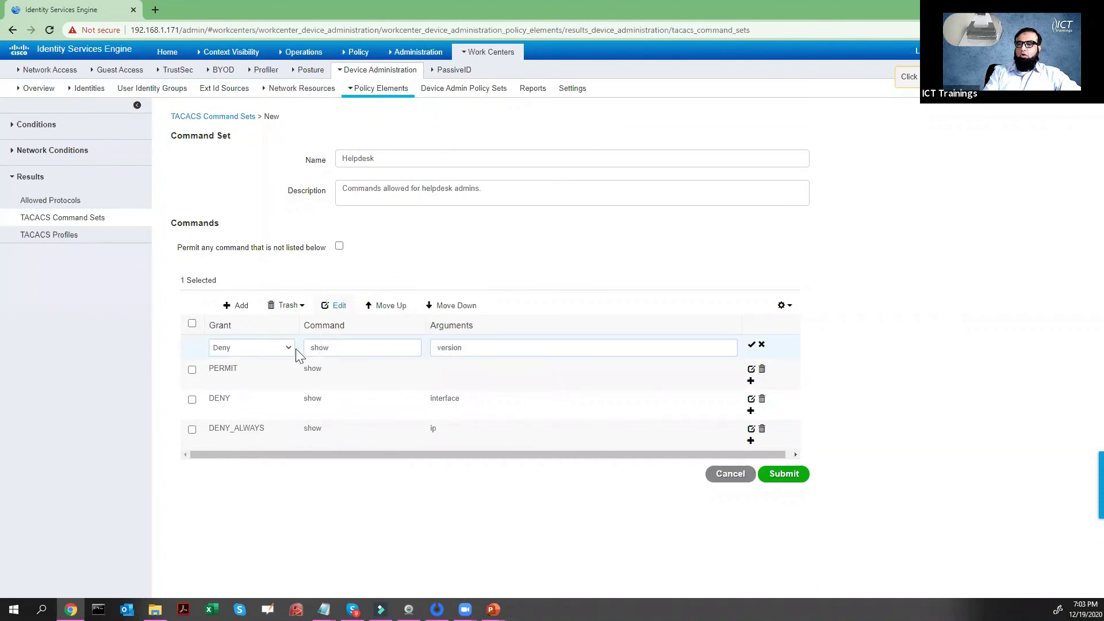
left_click(287, 351)
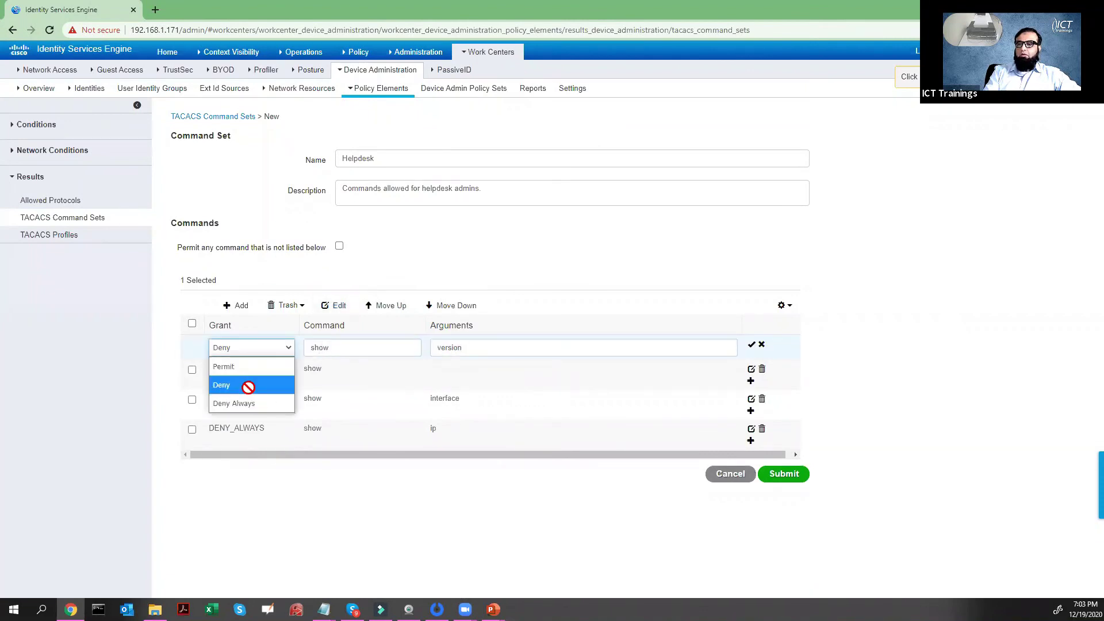
left_click(236, 403)
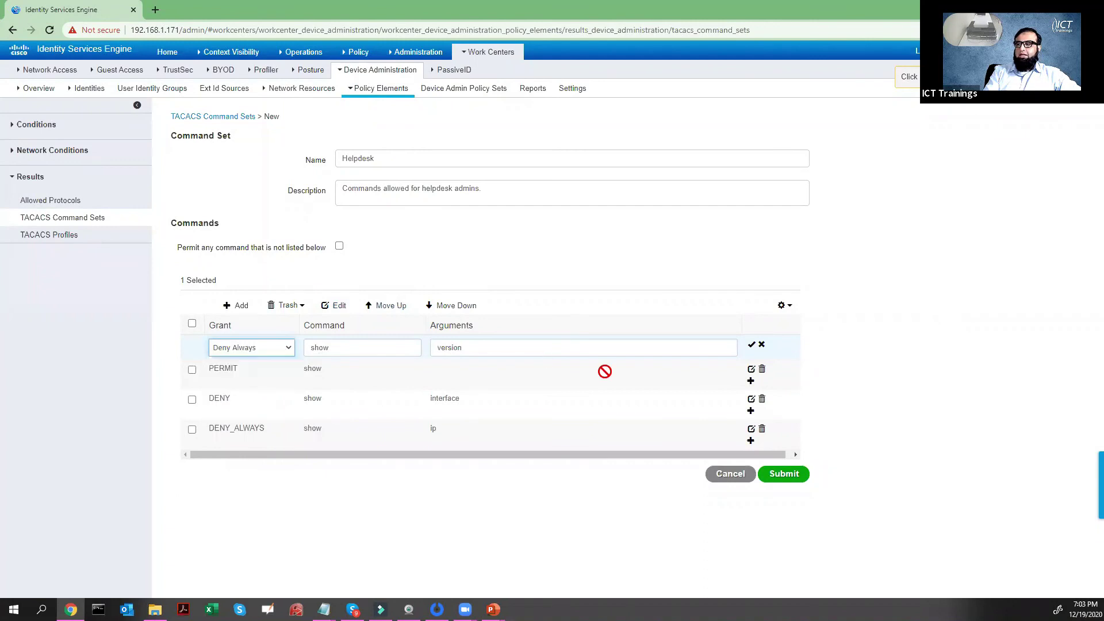
left_click(752, 346)
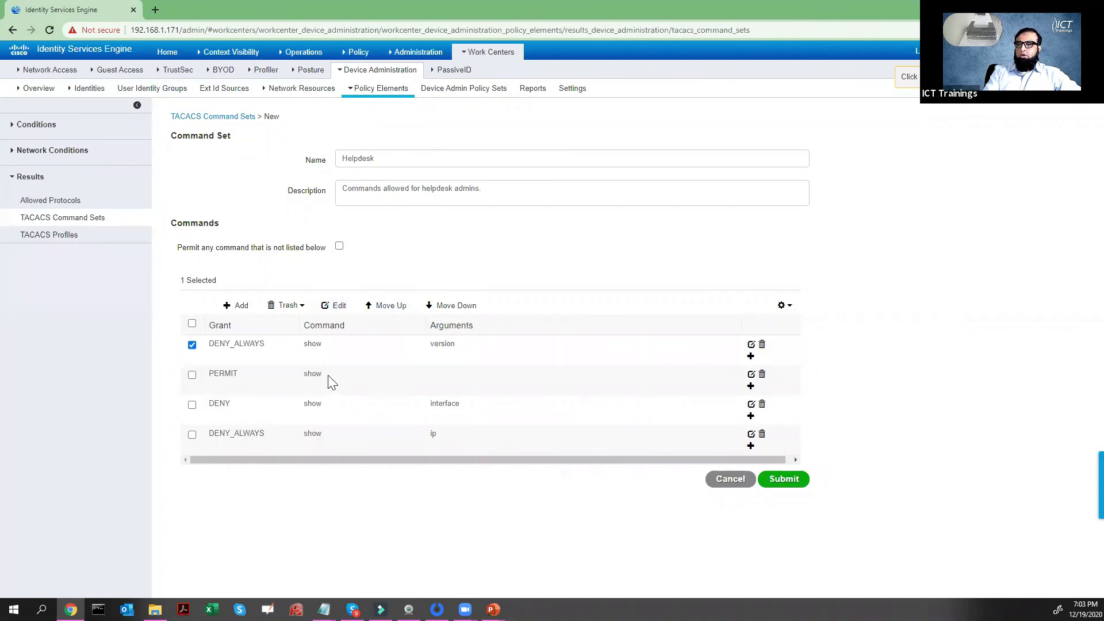
left_click(454, 305)
left_click(454, 305)
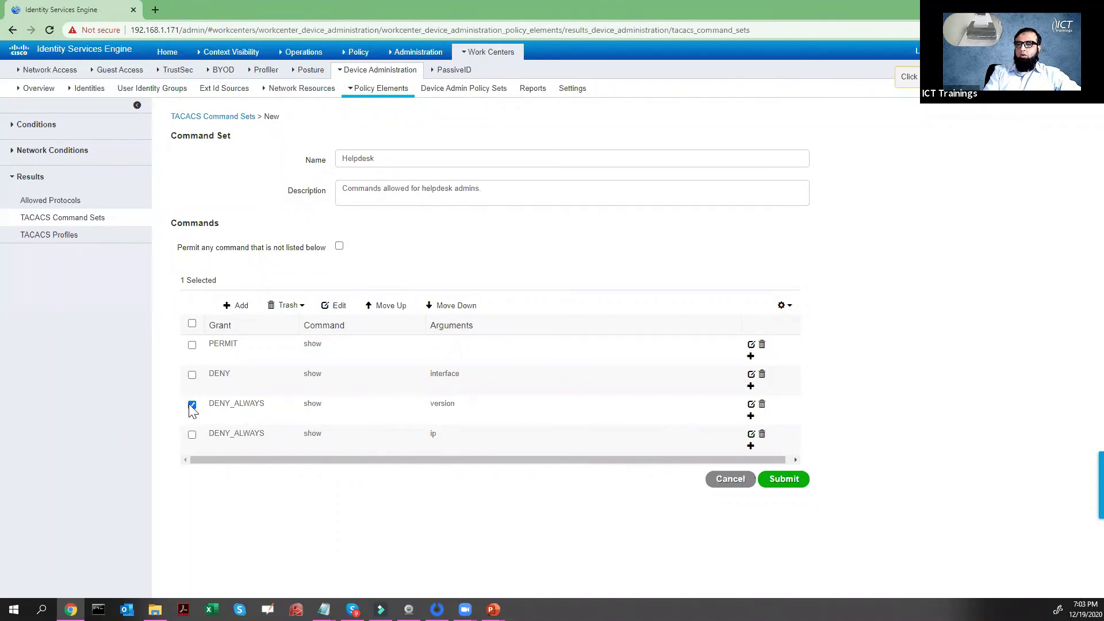
Deselect the show version entry and review the command set processing order in the Notepad notes against the Helpdesk entries.
left_click(232, 416)
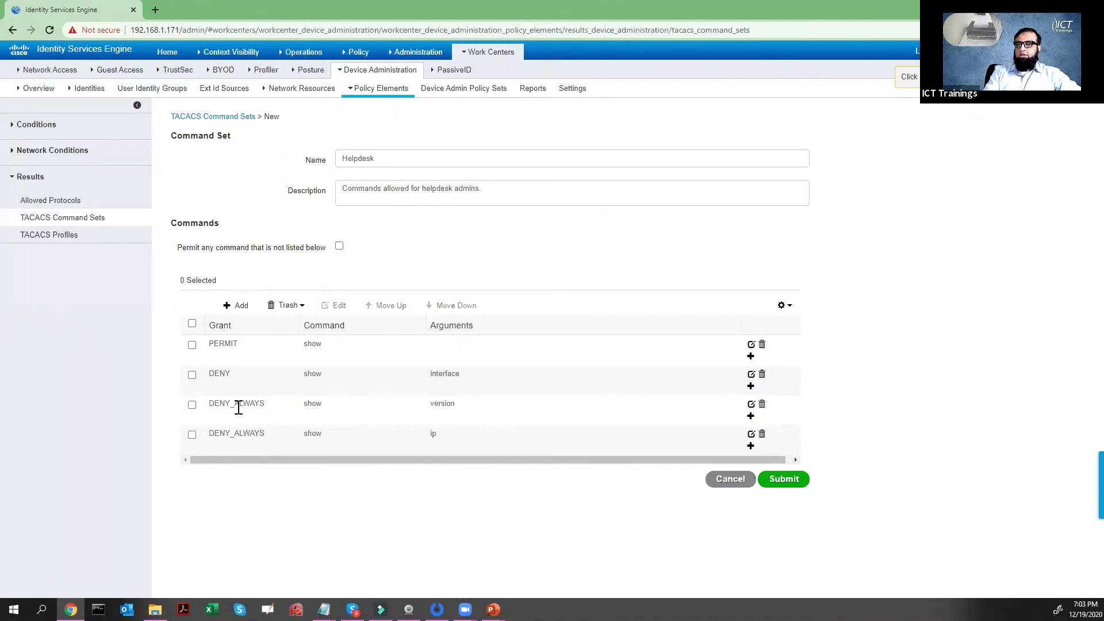
key("alt+Tab")
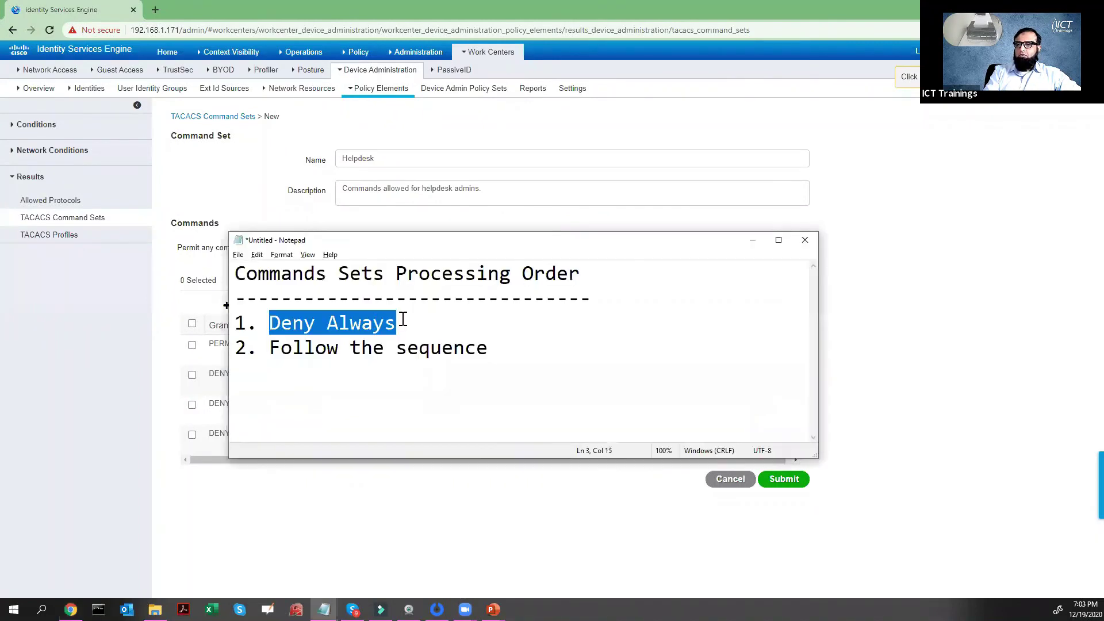
key("alt+Tab")
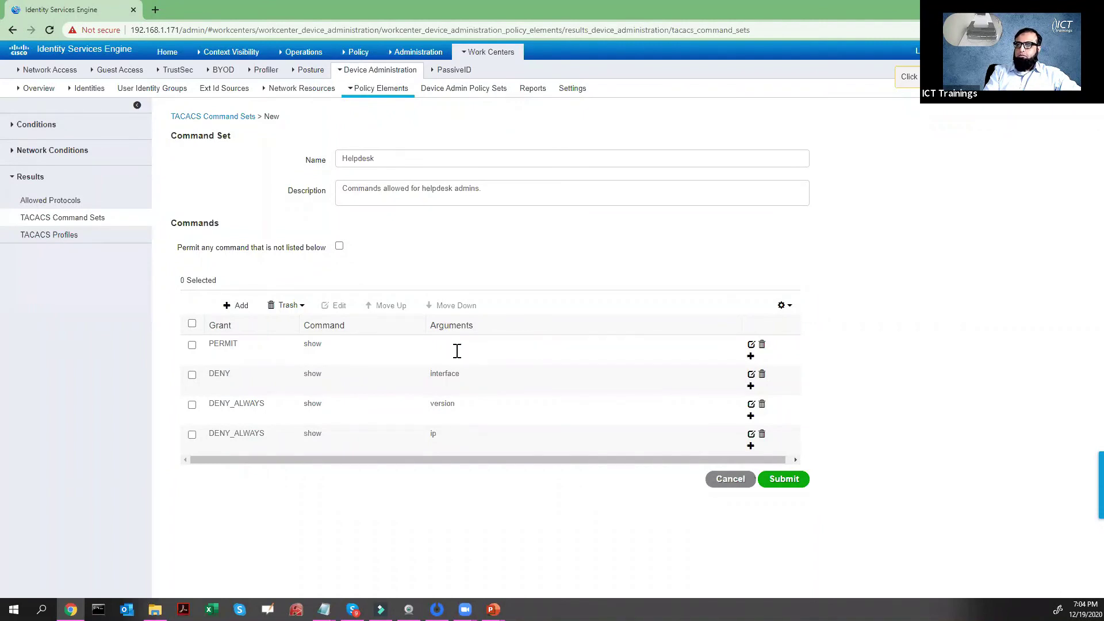
Switch to the PowerPoint slideshow and advance to the Command Sets slide illustrating the Permit, Deny and Deny Always grant options.
key("alt+Tab")
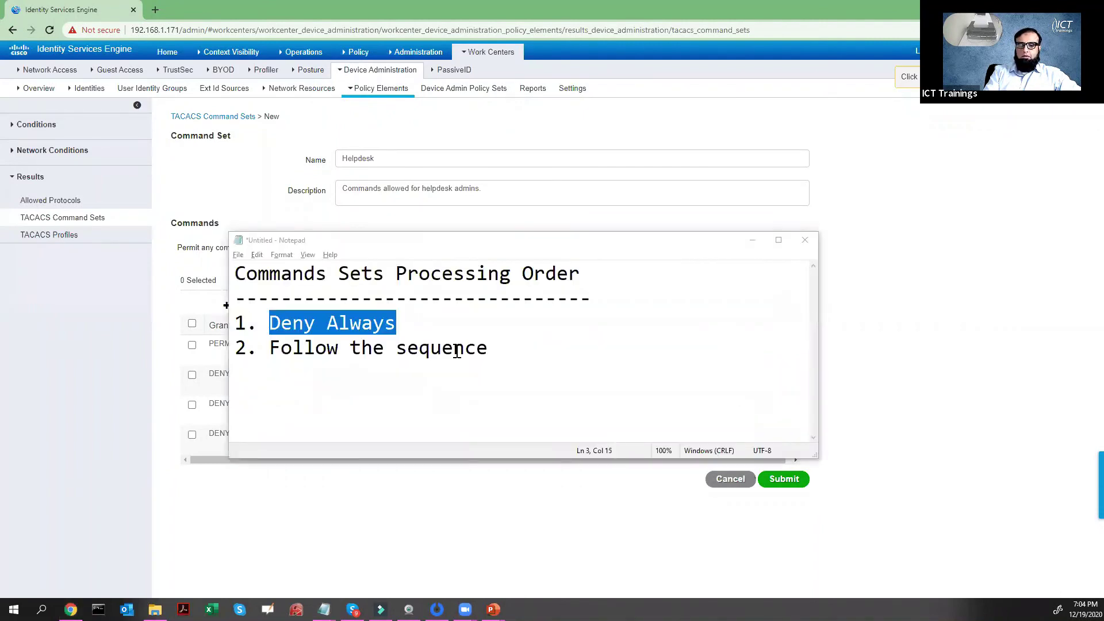
key("alt+Tab")
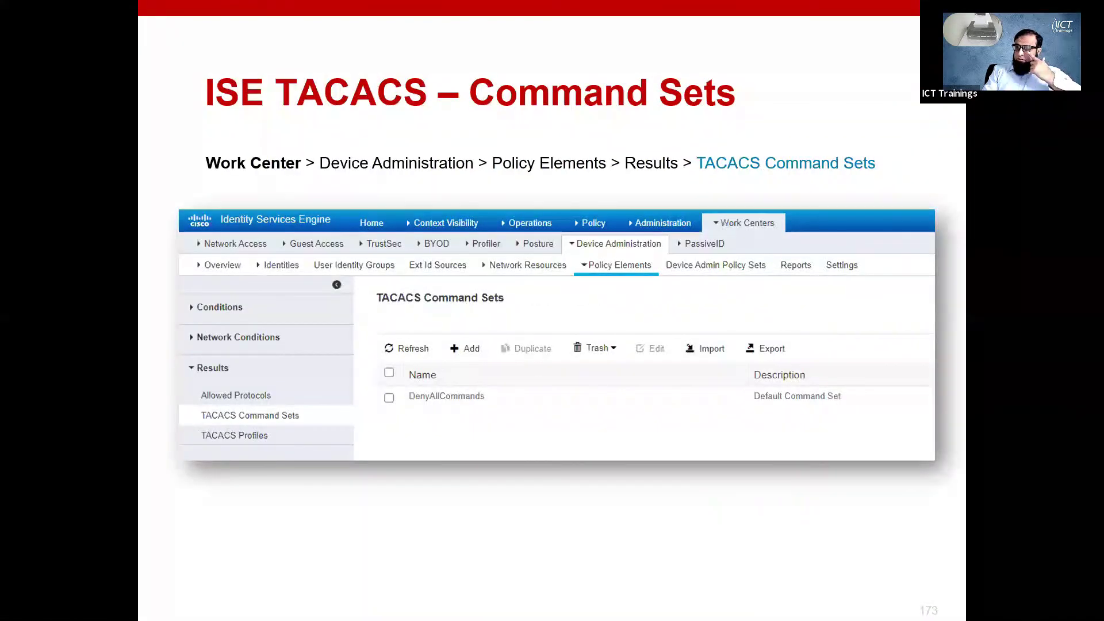
key("Right")
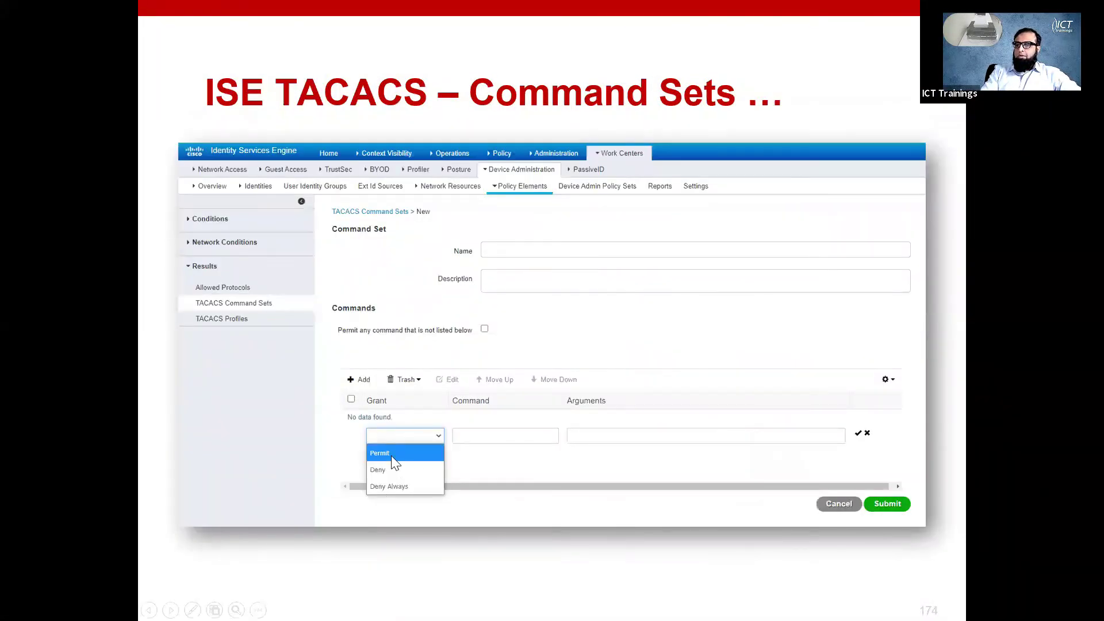